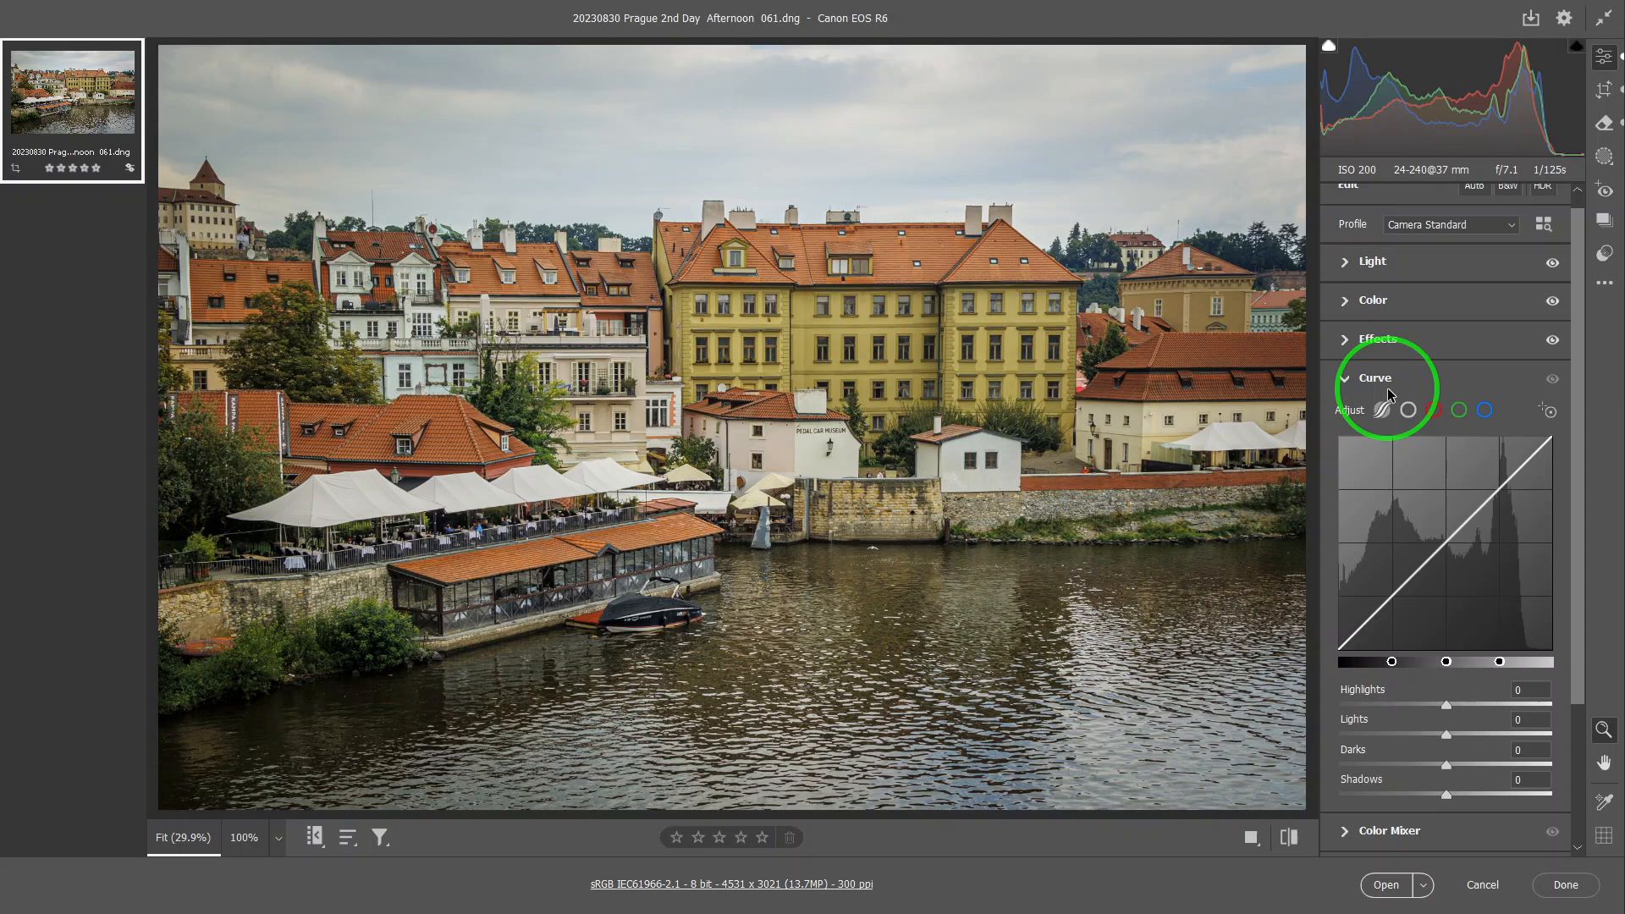
Step: Expand the Light and Color sections to review the photo's tonal, white balance and saturation settings
scroll(1407, 471, "up", 1)
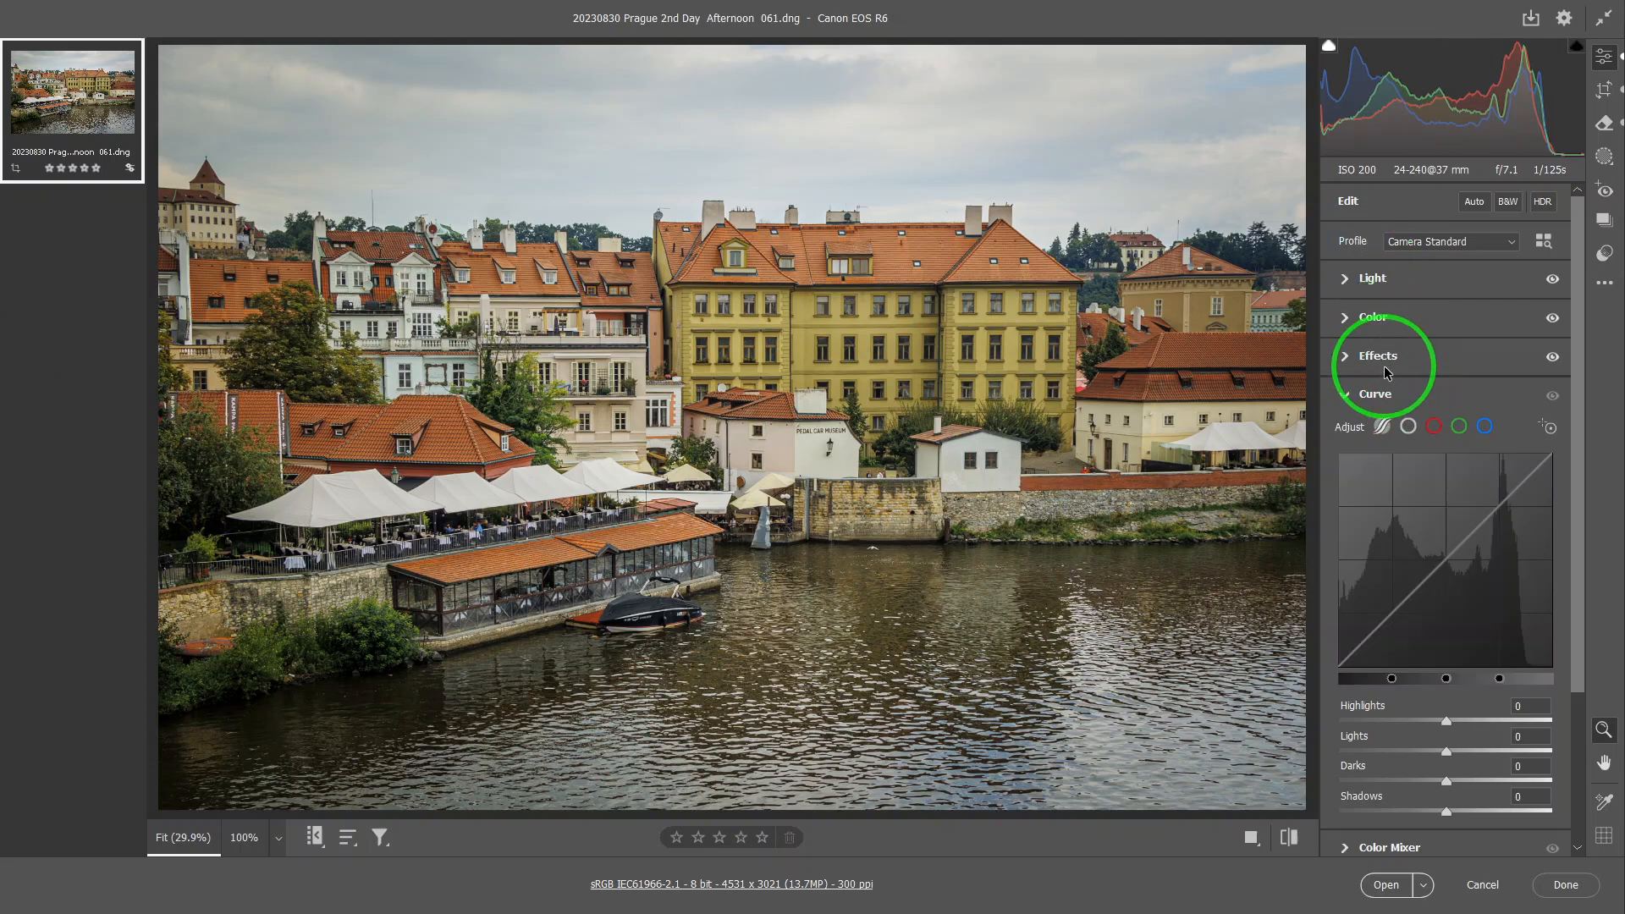
scroll(1373, 655, "down", 2)
scroll(1372, 657, "down", 2)
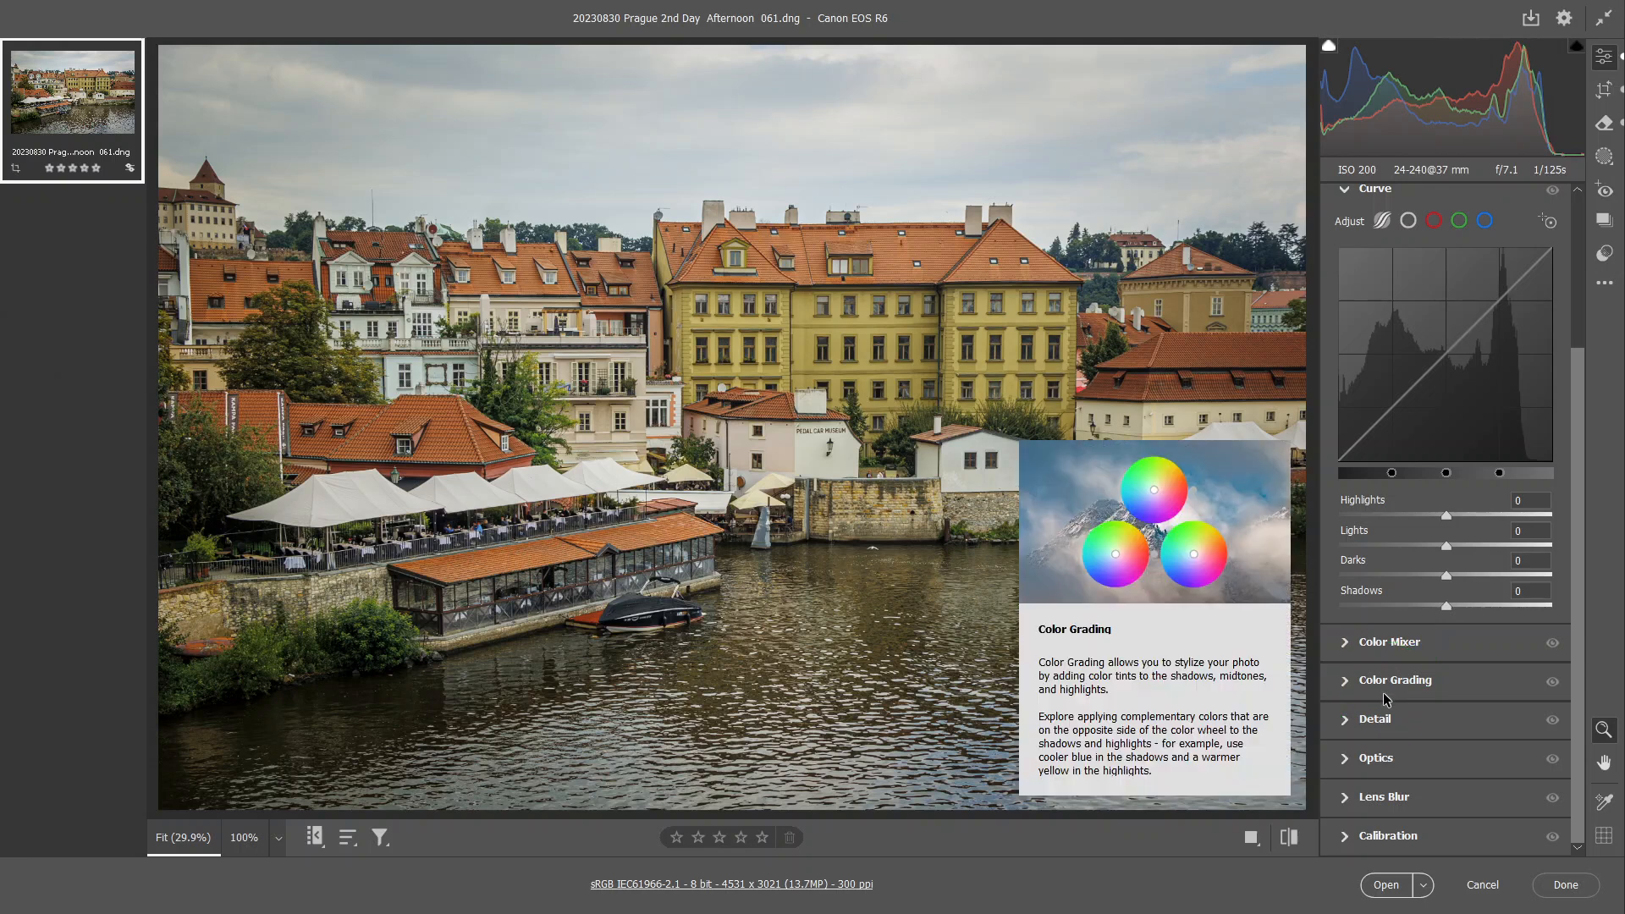
scroll(1465, 572, "up", 2)
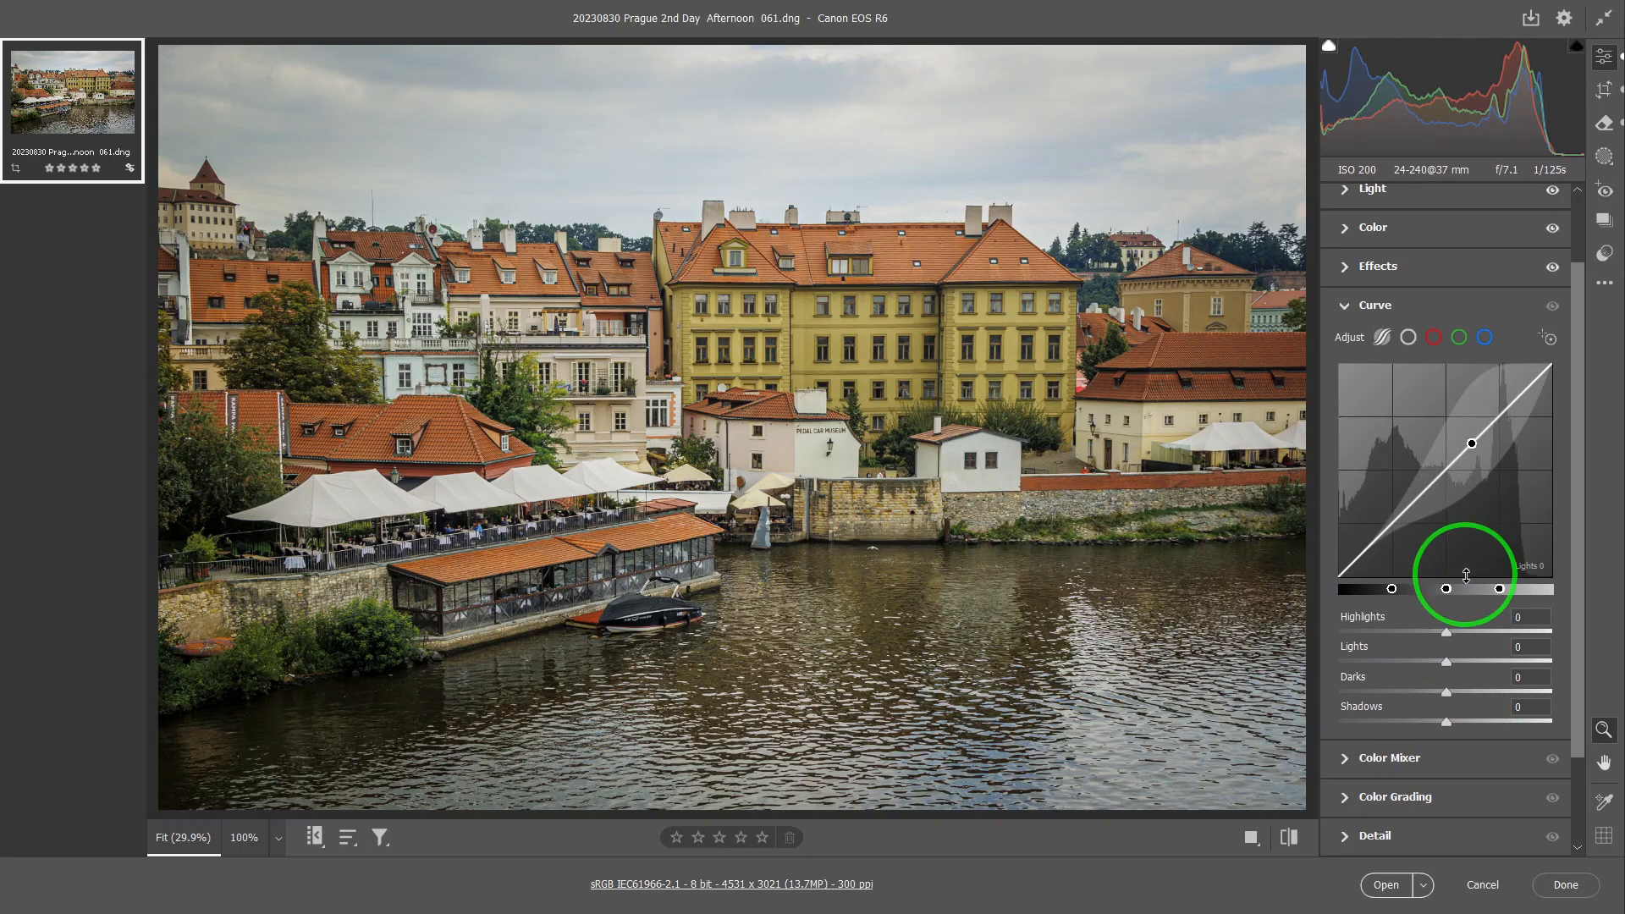
scroll(1489, 541, "up", 2)
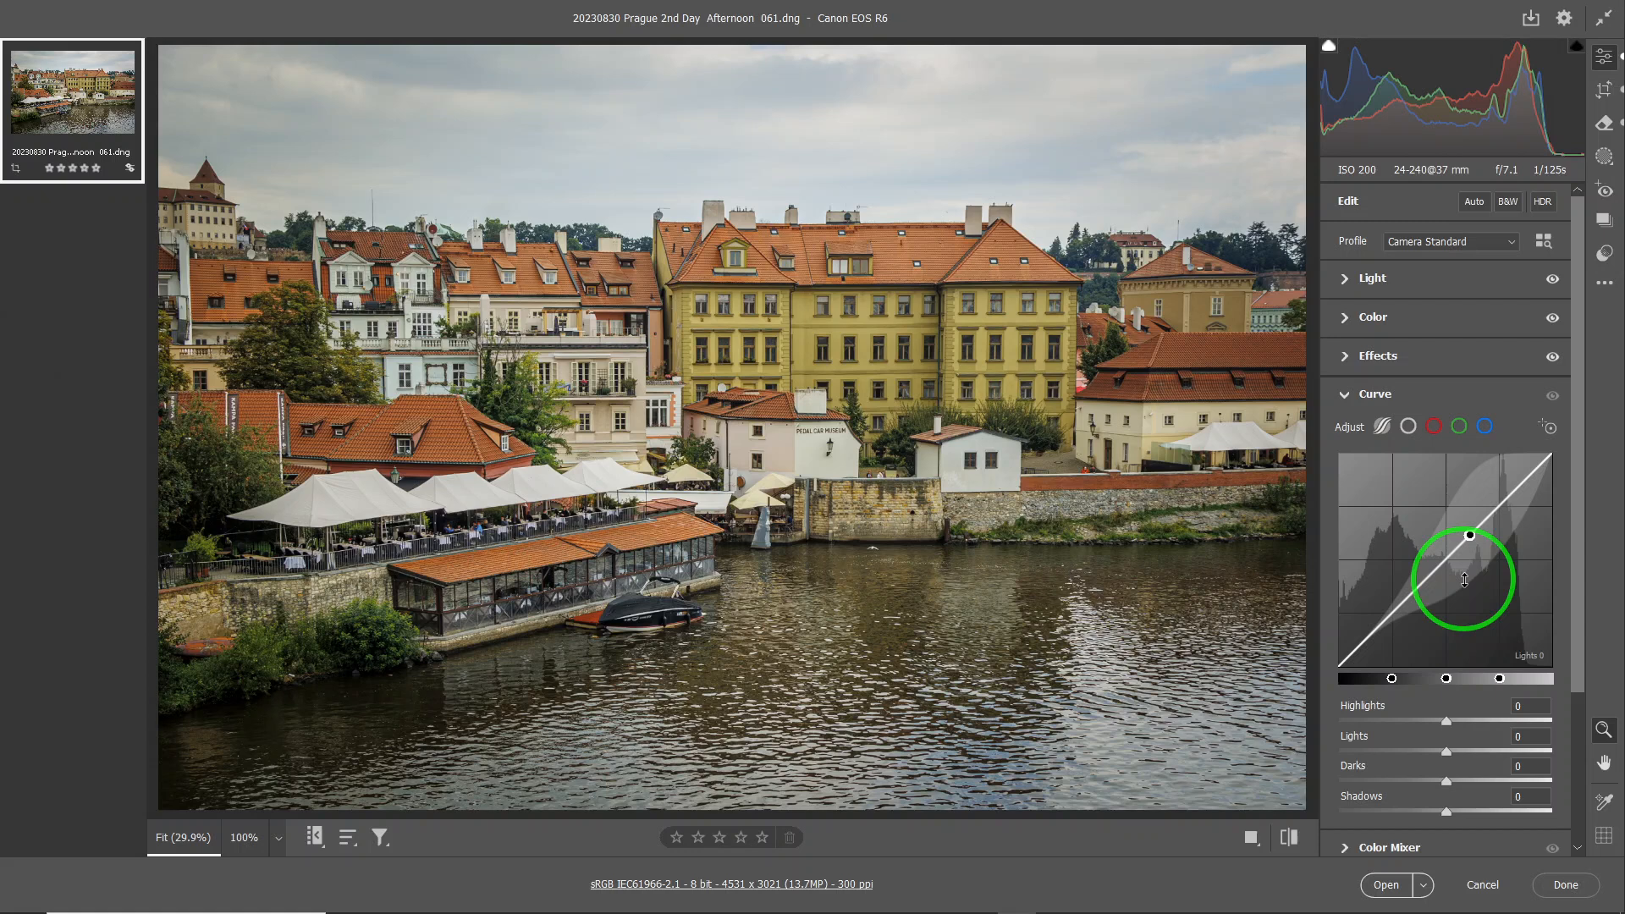
left_click(1348, 286)
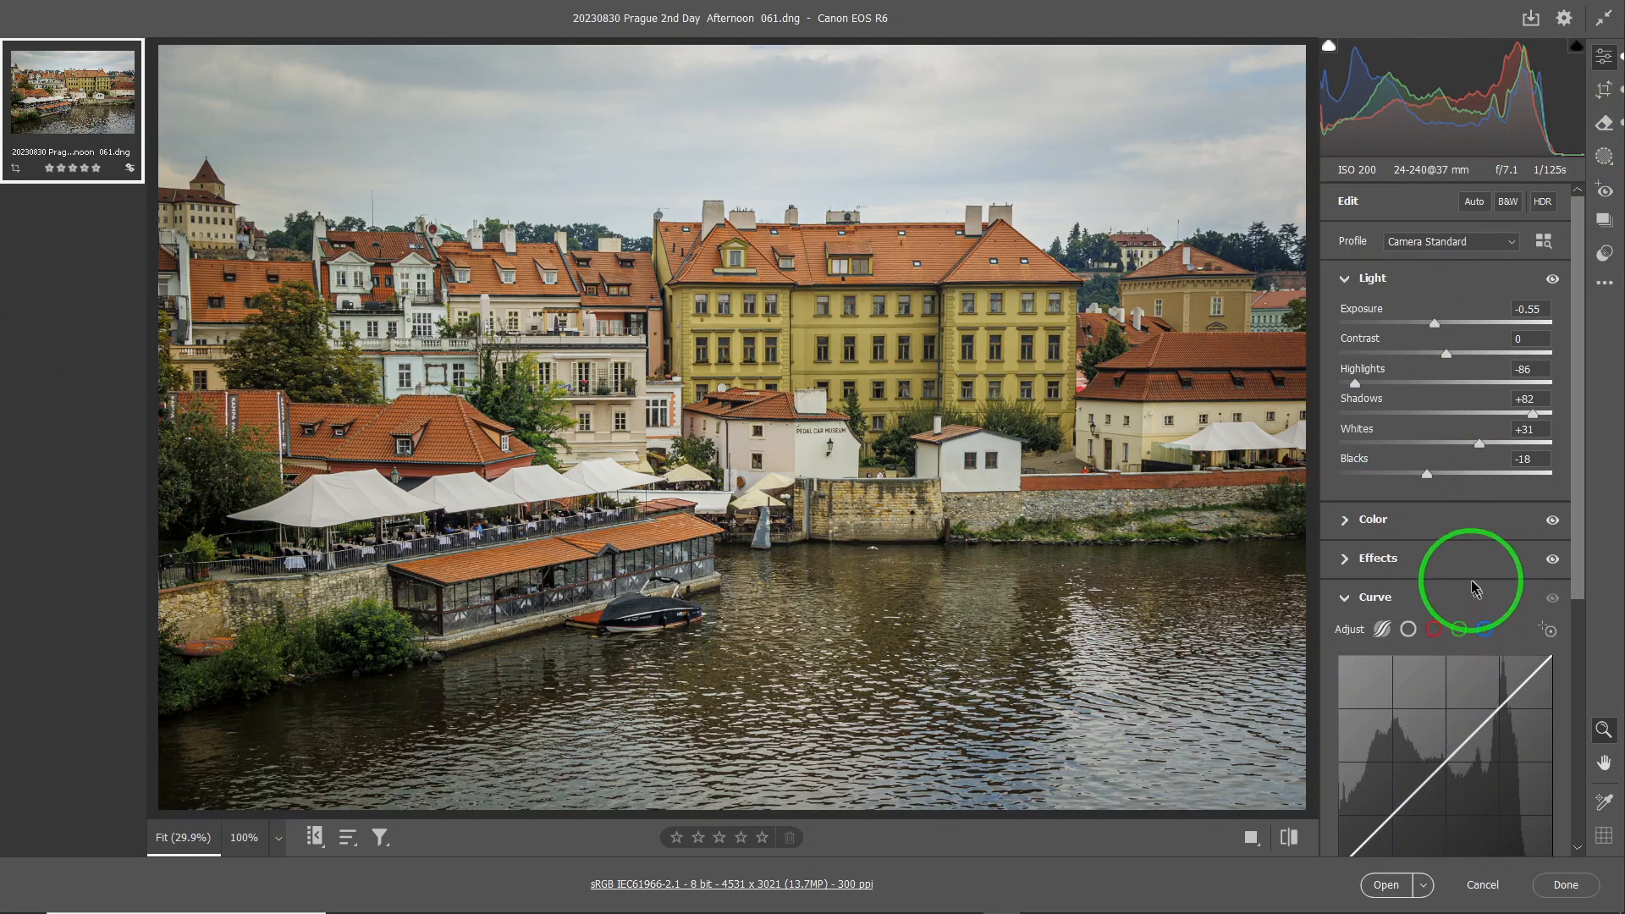
mouse_move(1471, 588)
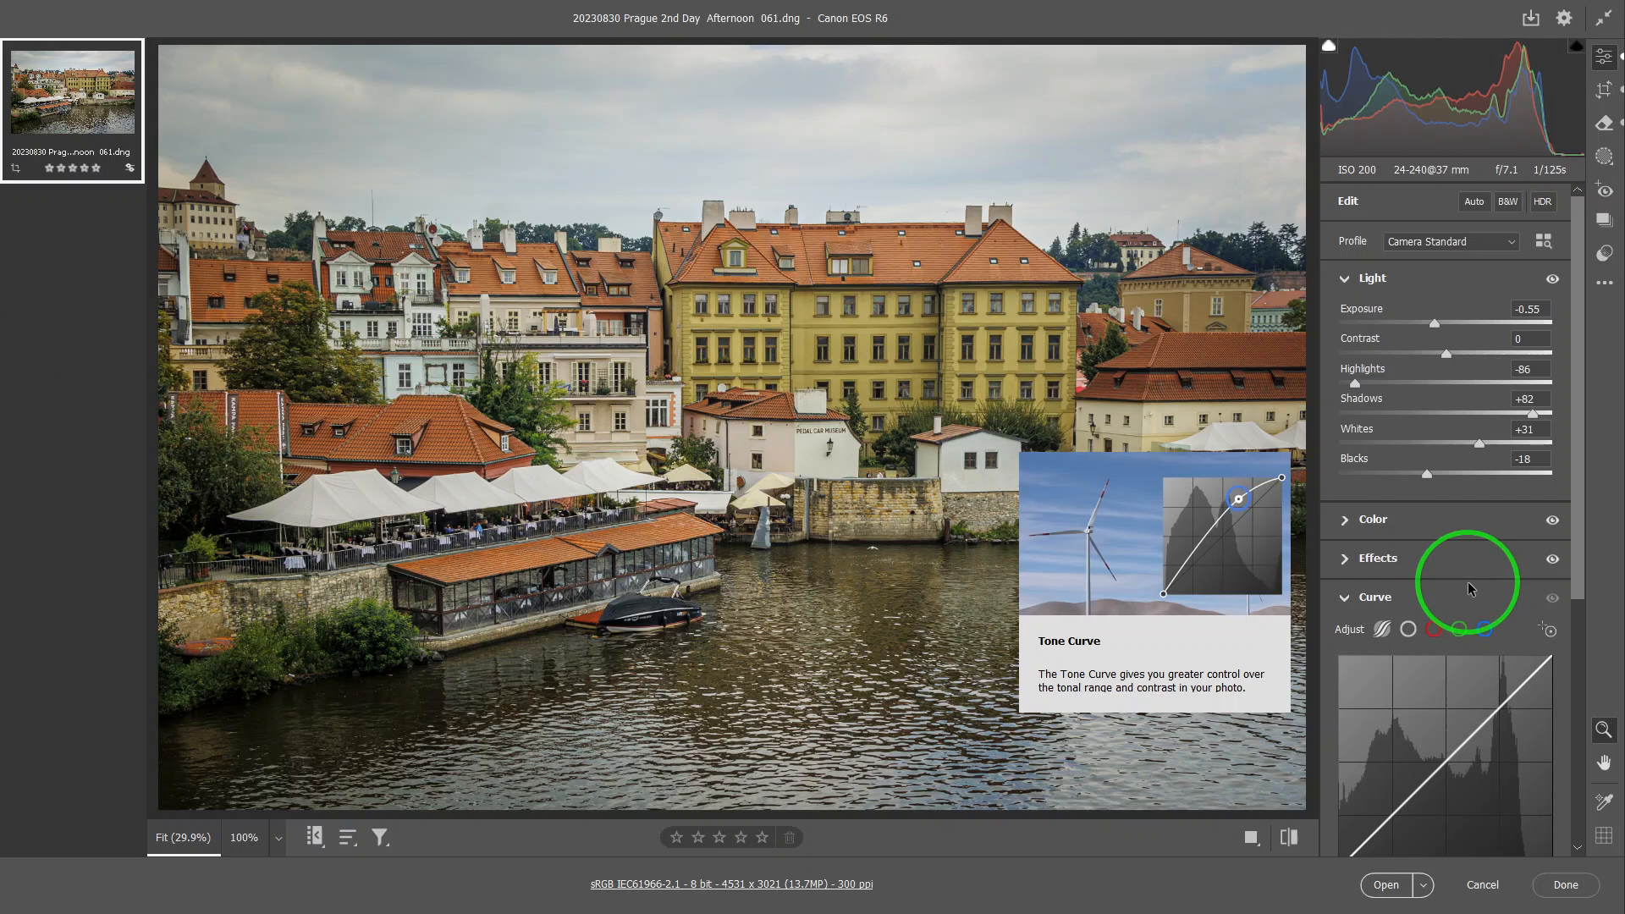
left_click(1483, 629)
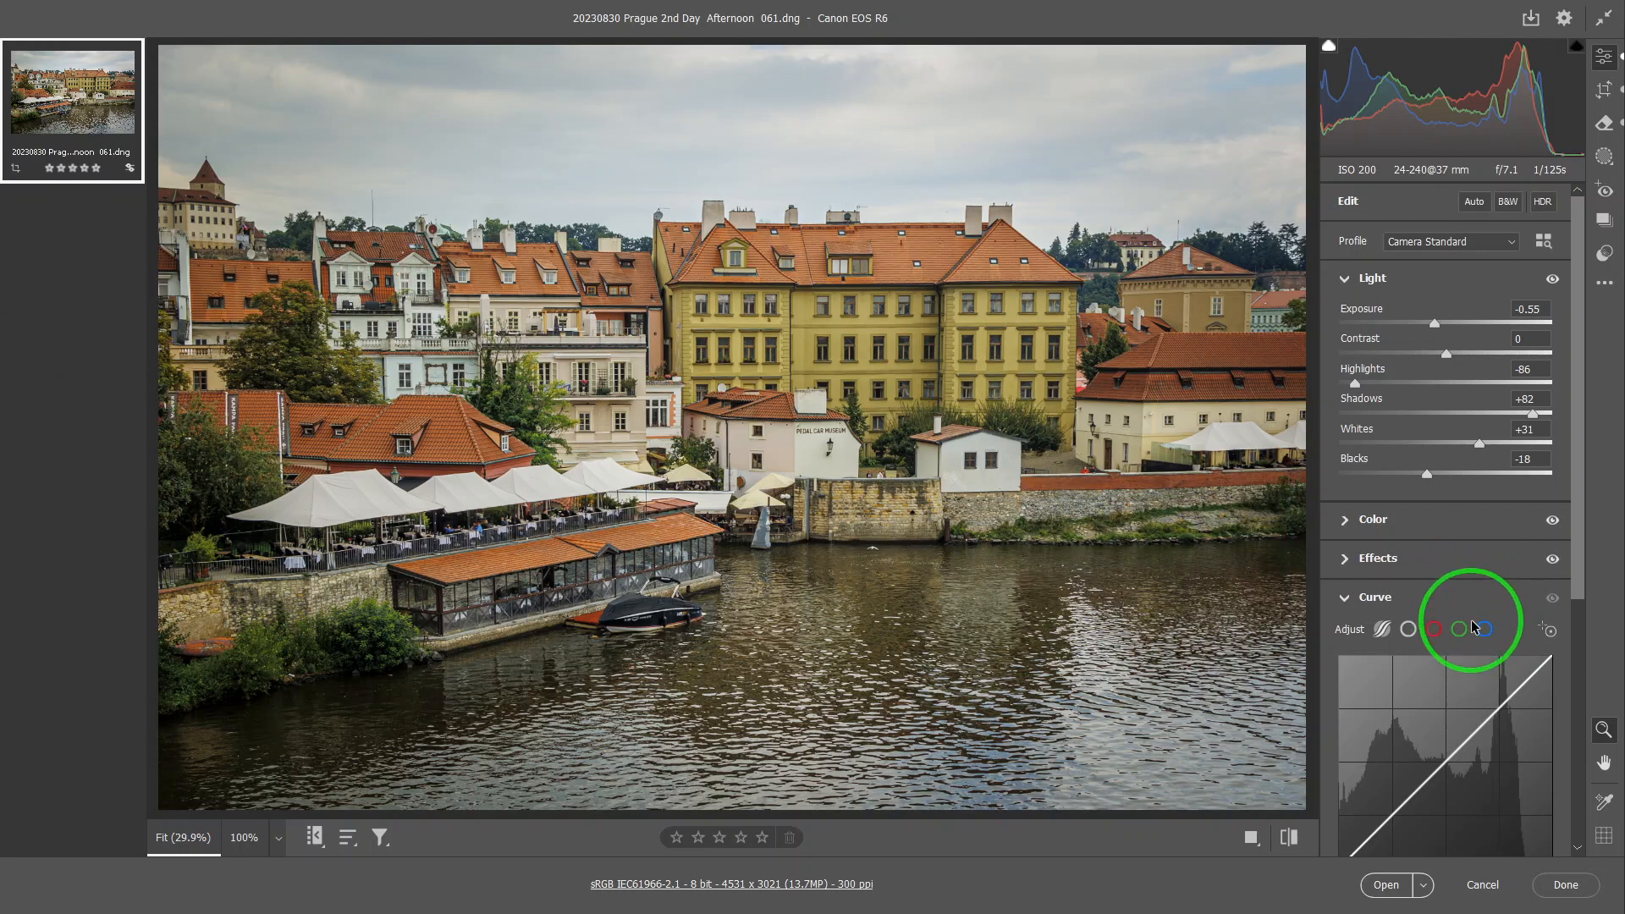
scroll(1472, 631, "down", 2)
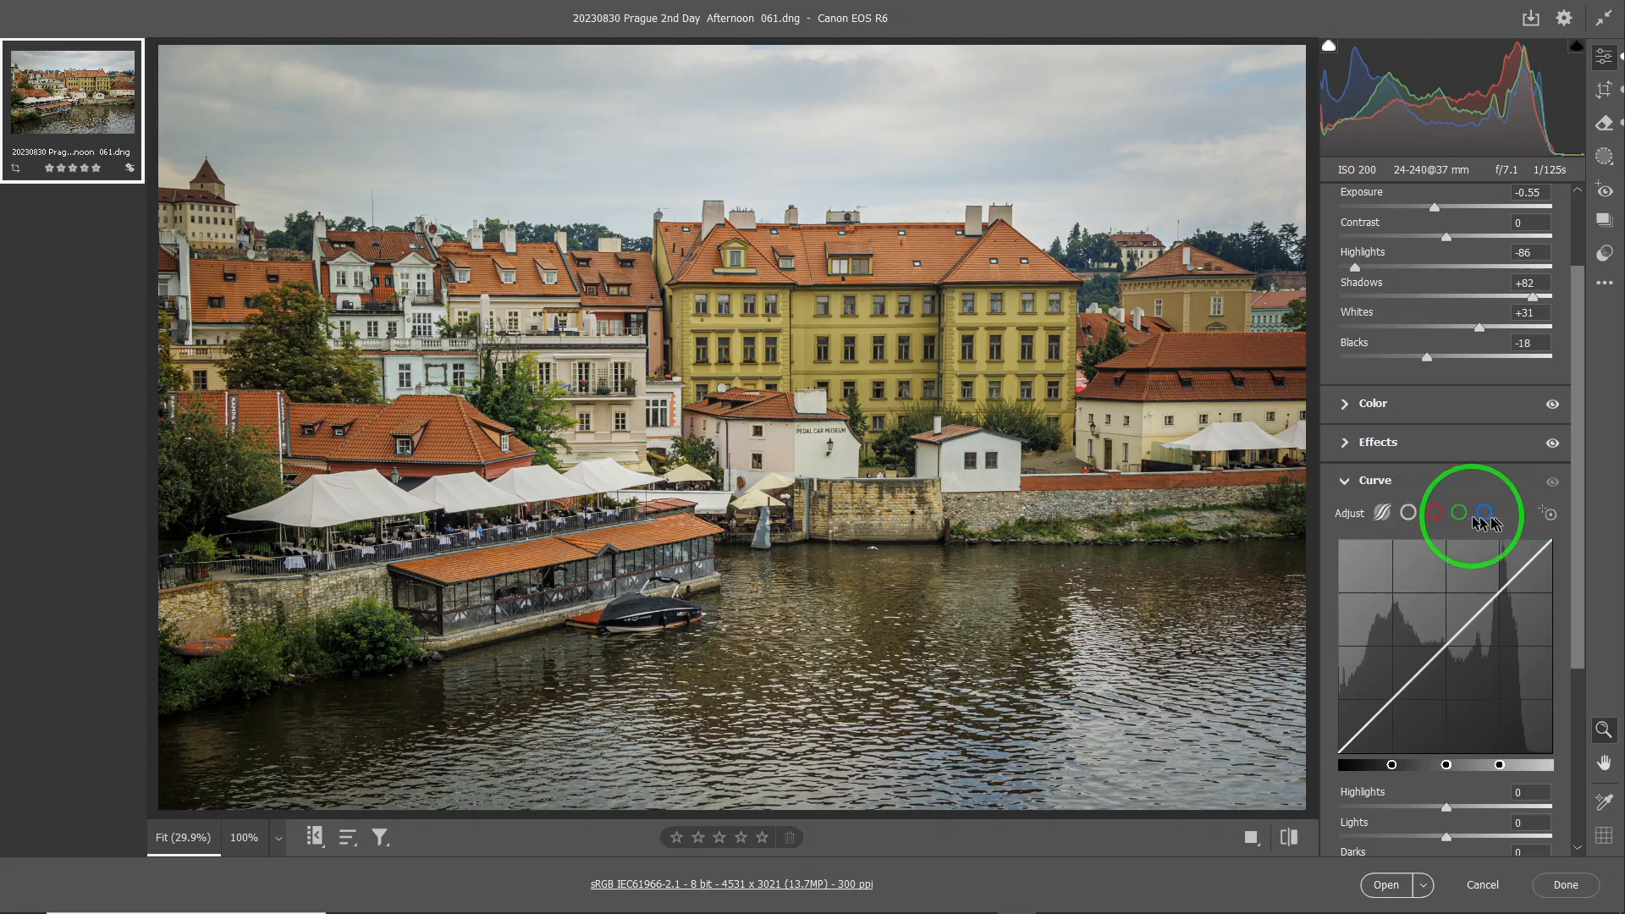
left_click(1343, 405)
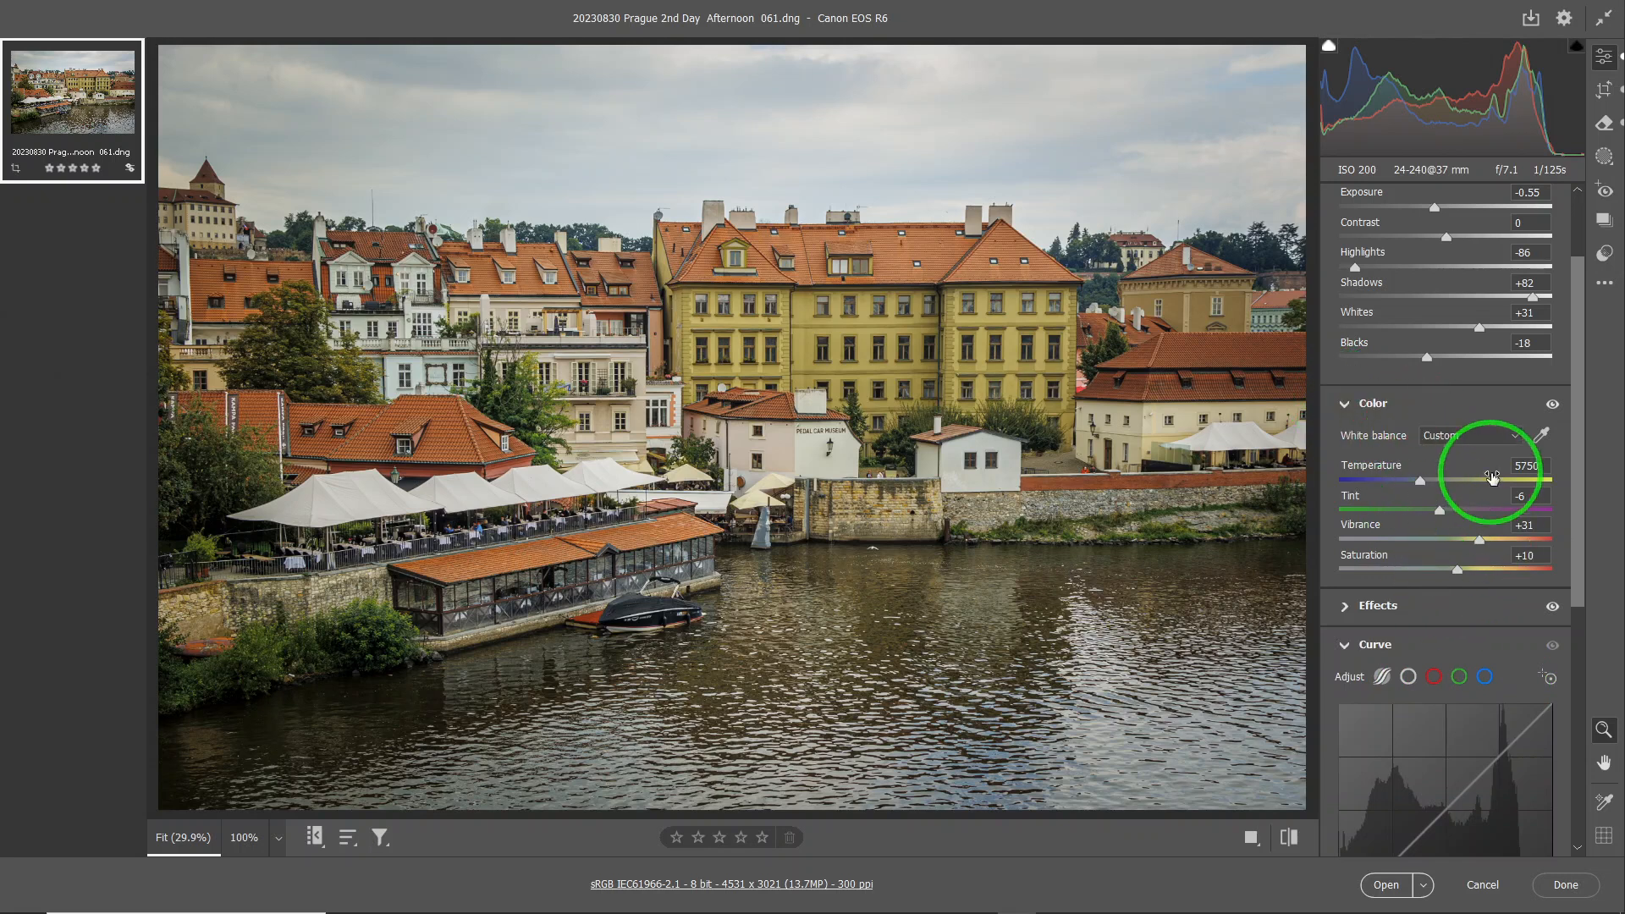
scroll(1447, 493, "down", 3)
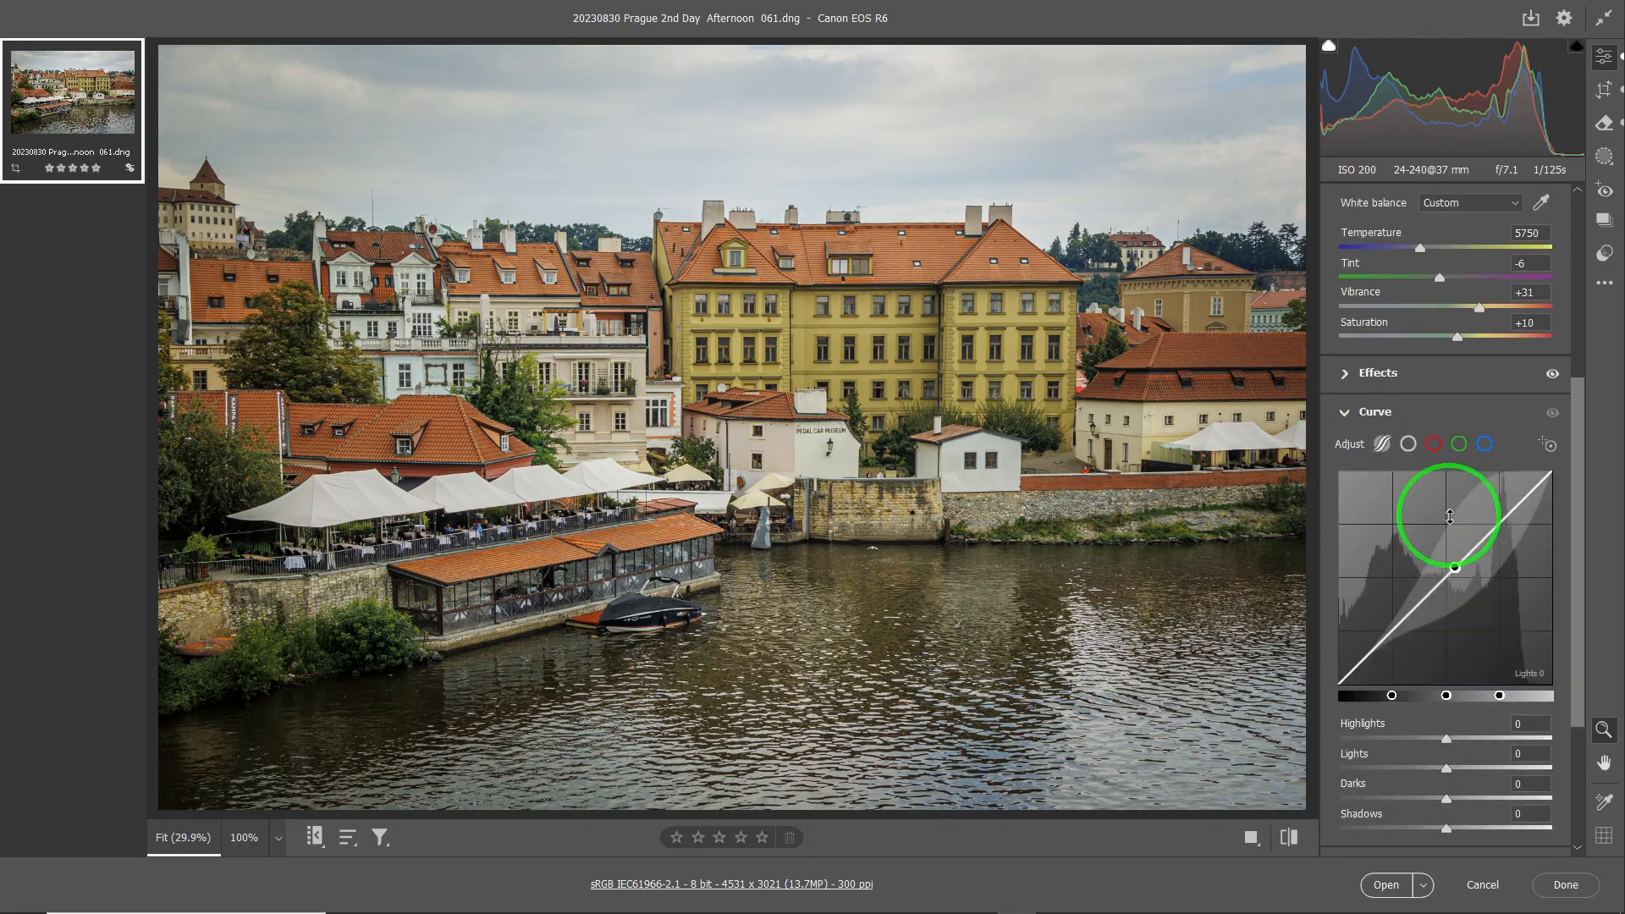
Step: Examine the parametric curve and its region sliders, view the point curve, and return to the parametric curve
scroll(1451, 511, "down", 1)
scroll(1451, 511, "down", 1)
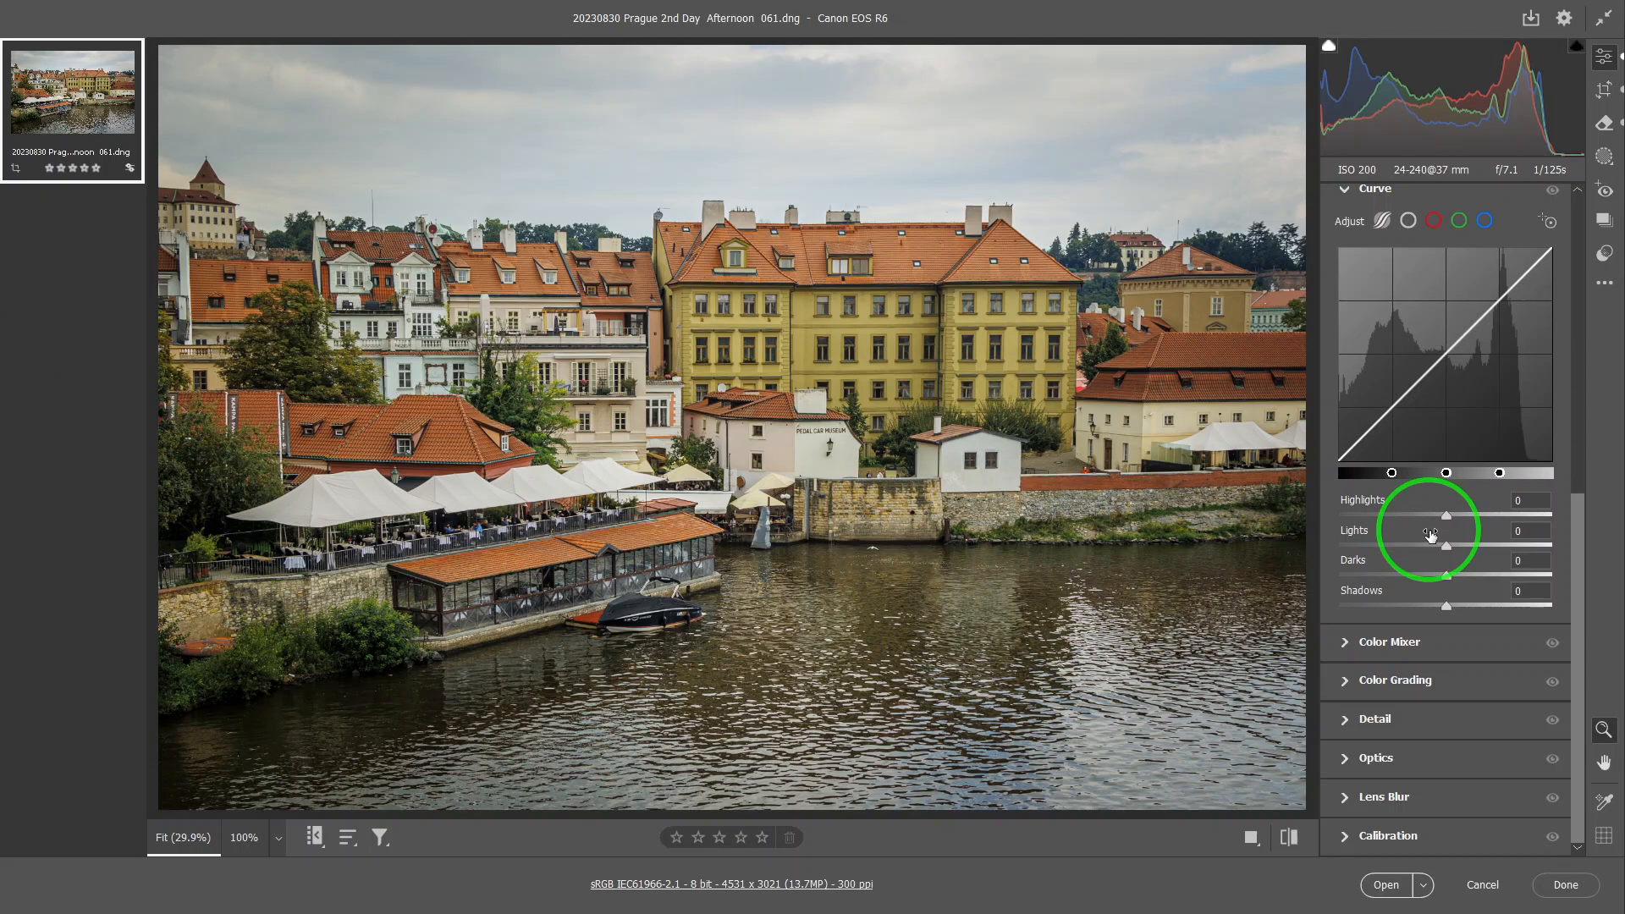
left_click_drag(1574, 565, 1581, 462)
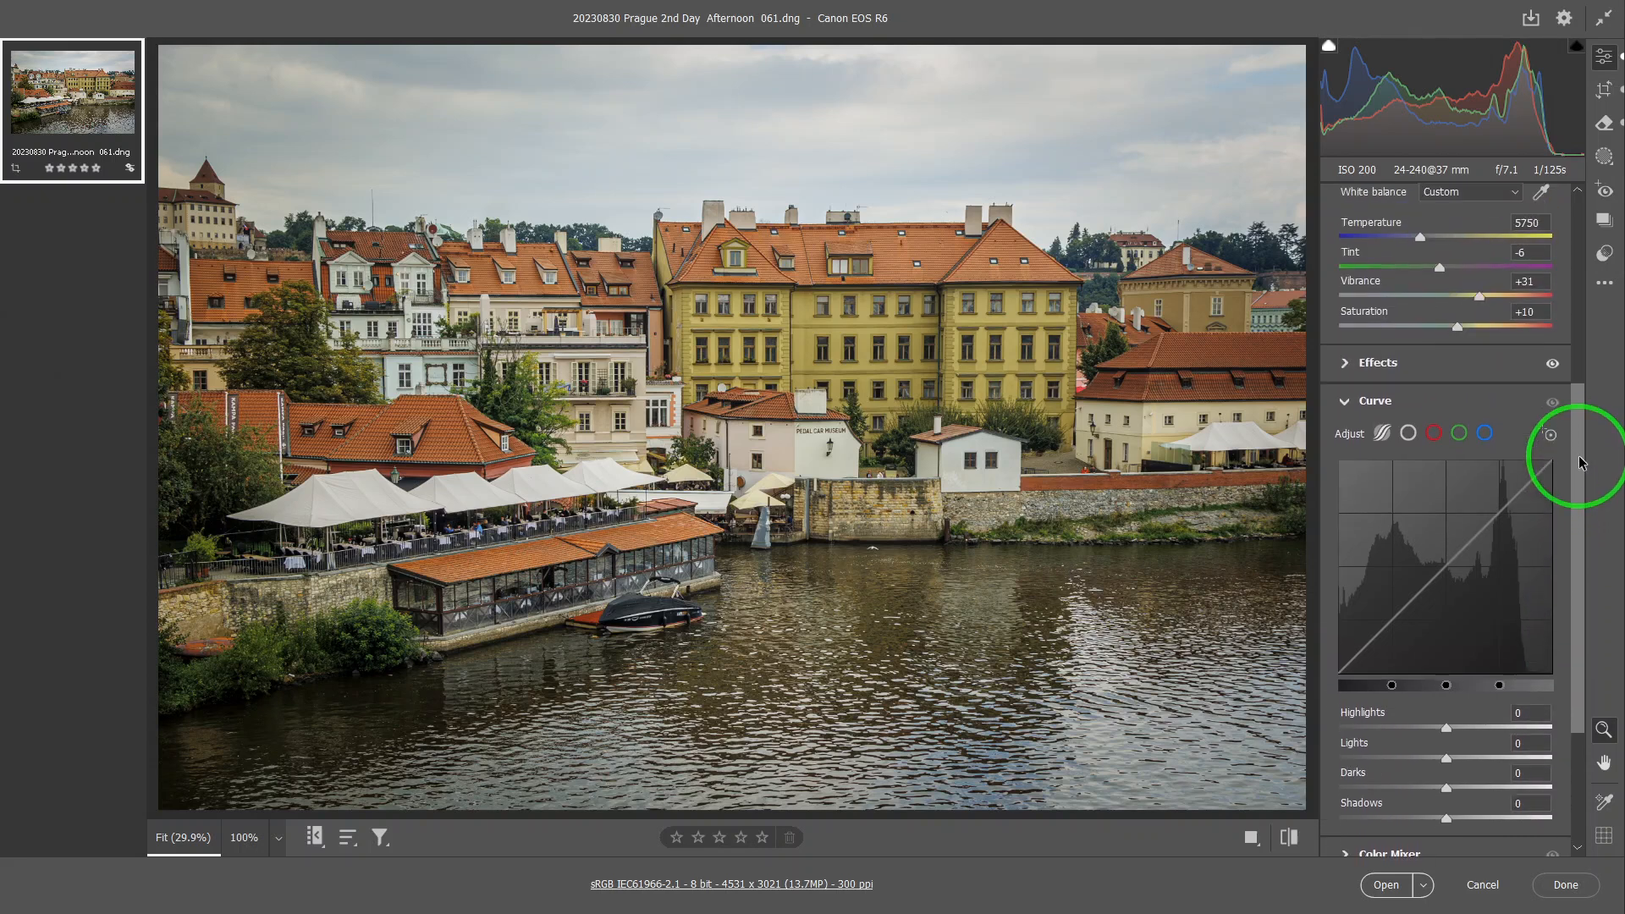
left_click_drag(1576, 458, 1578, 464)
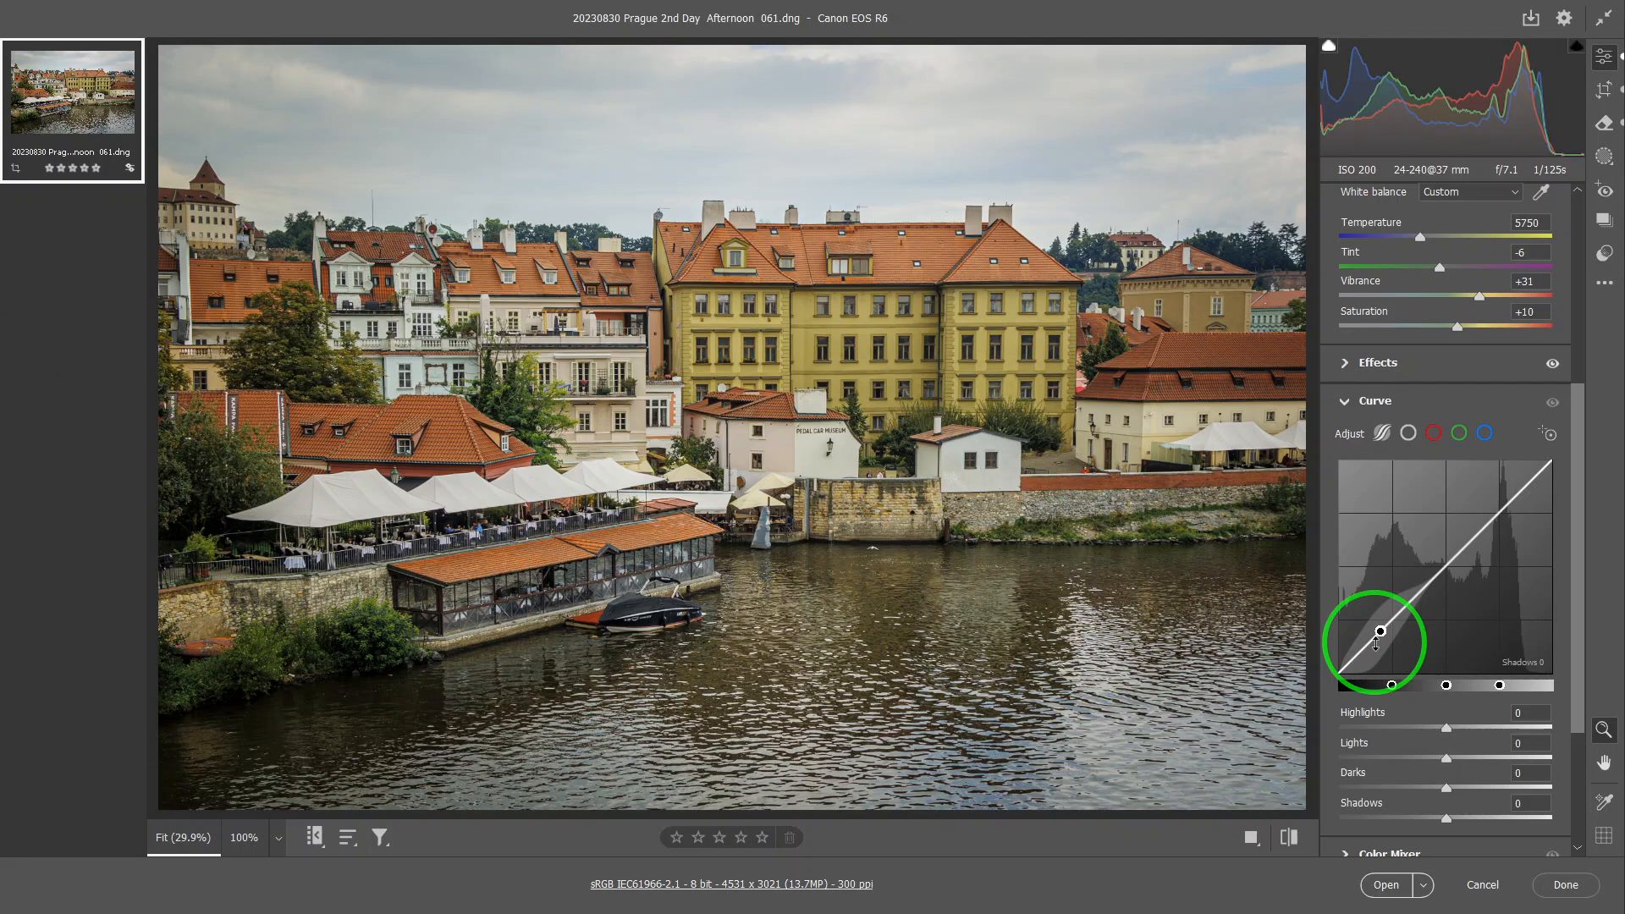
left_click_drag(1380, 630, 1444, 689)
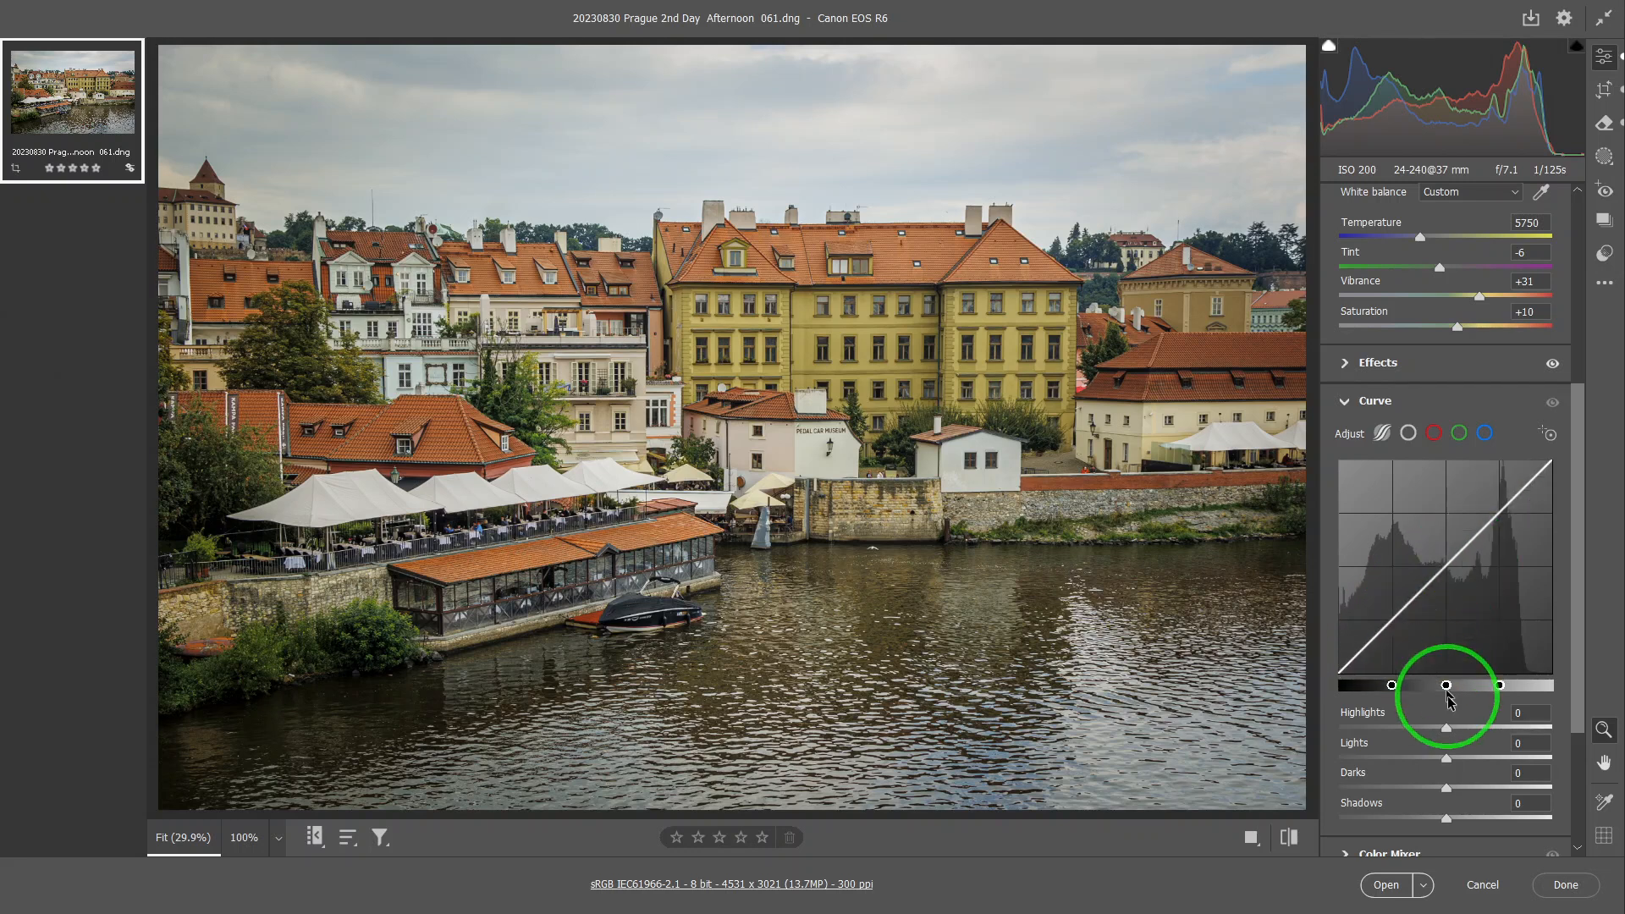
left_click(1407, 433)
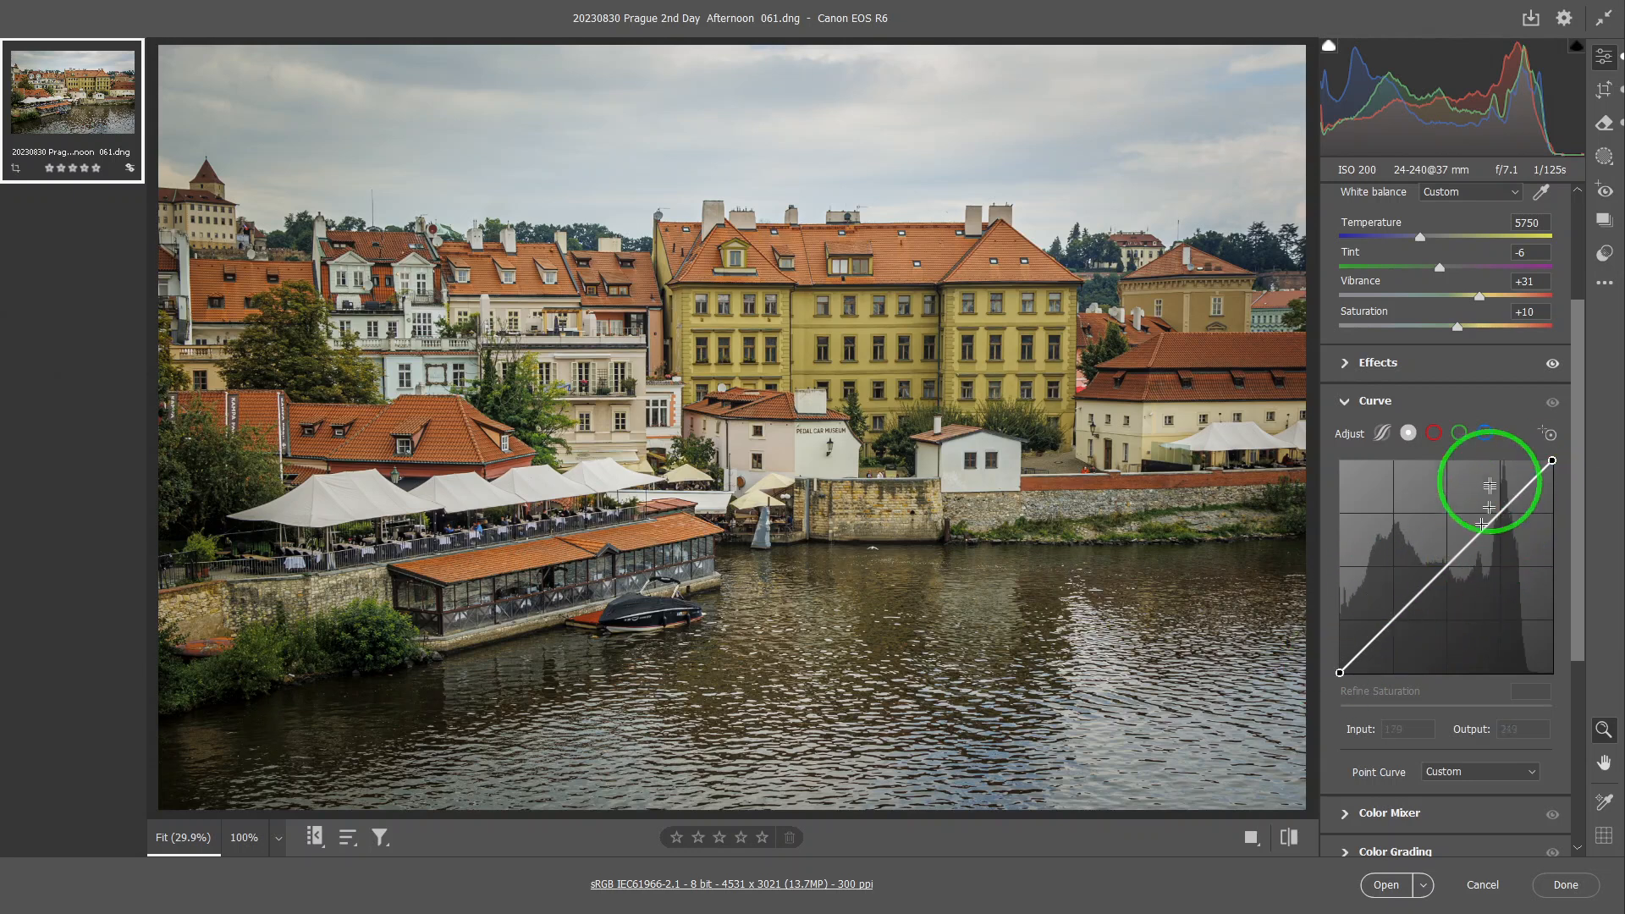
left_click(1381, 435)
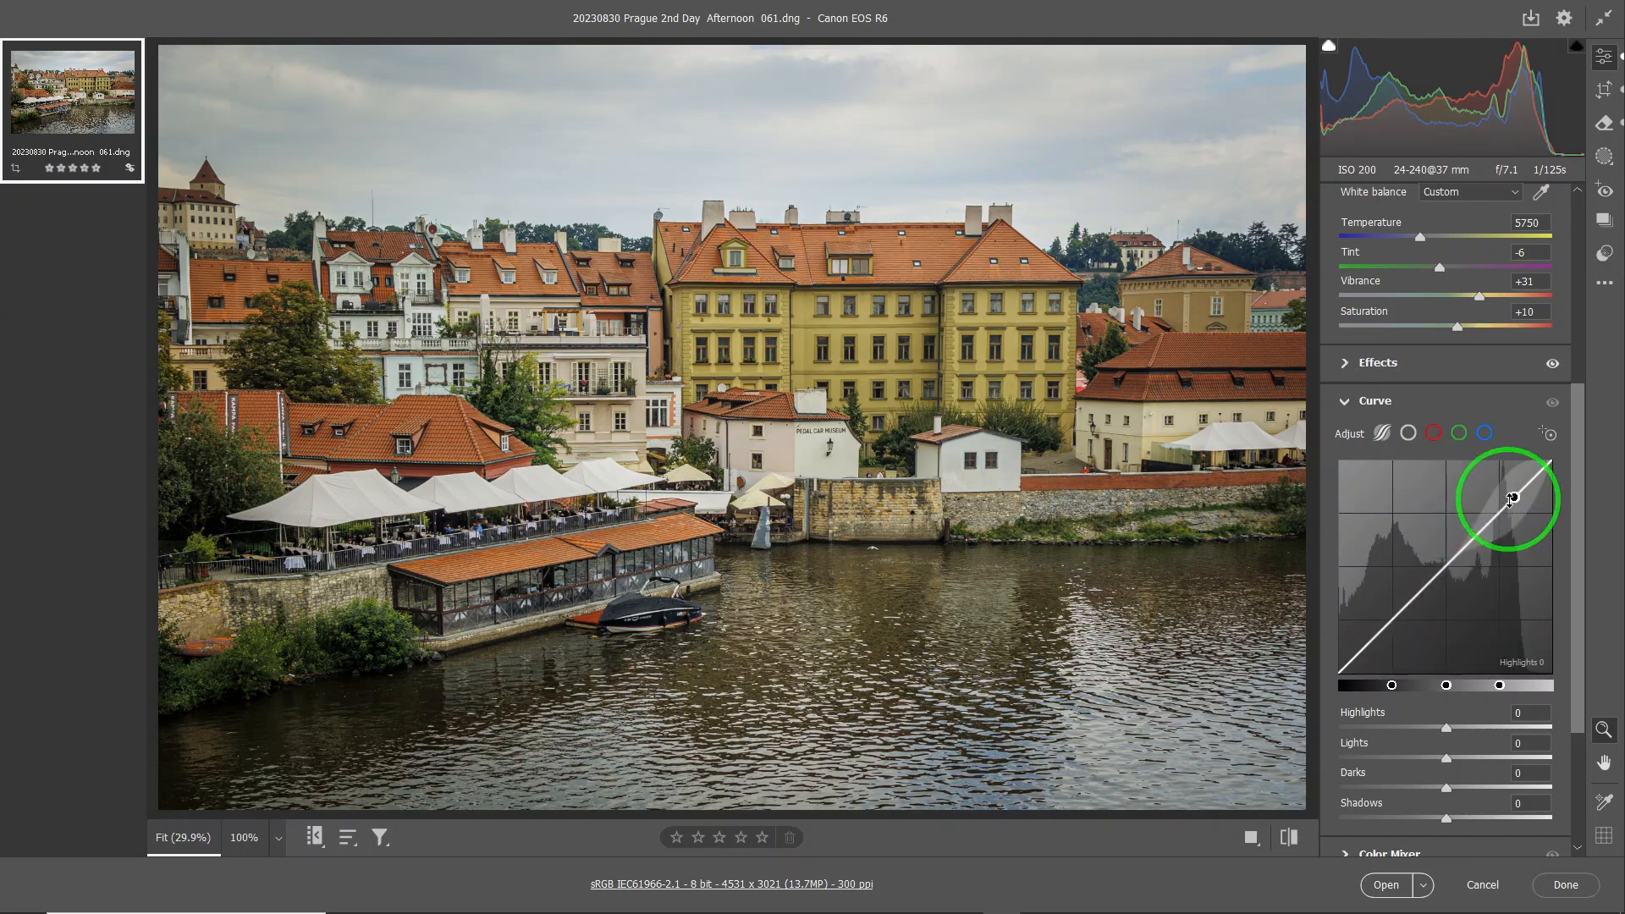
Step: Adjust the parametric curve directly on the graph, lowering Highlights to -58 and raising Shadows to +47
left_click_drag(1516, 491, 1522, 549)
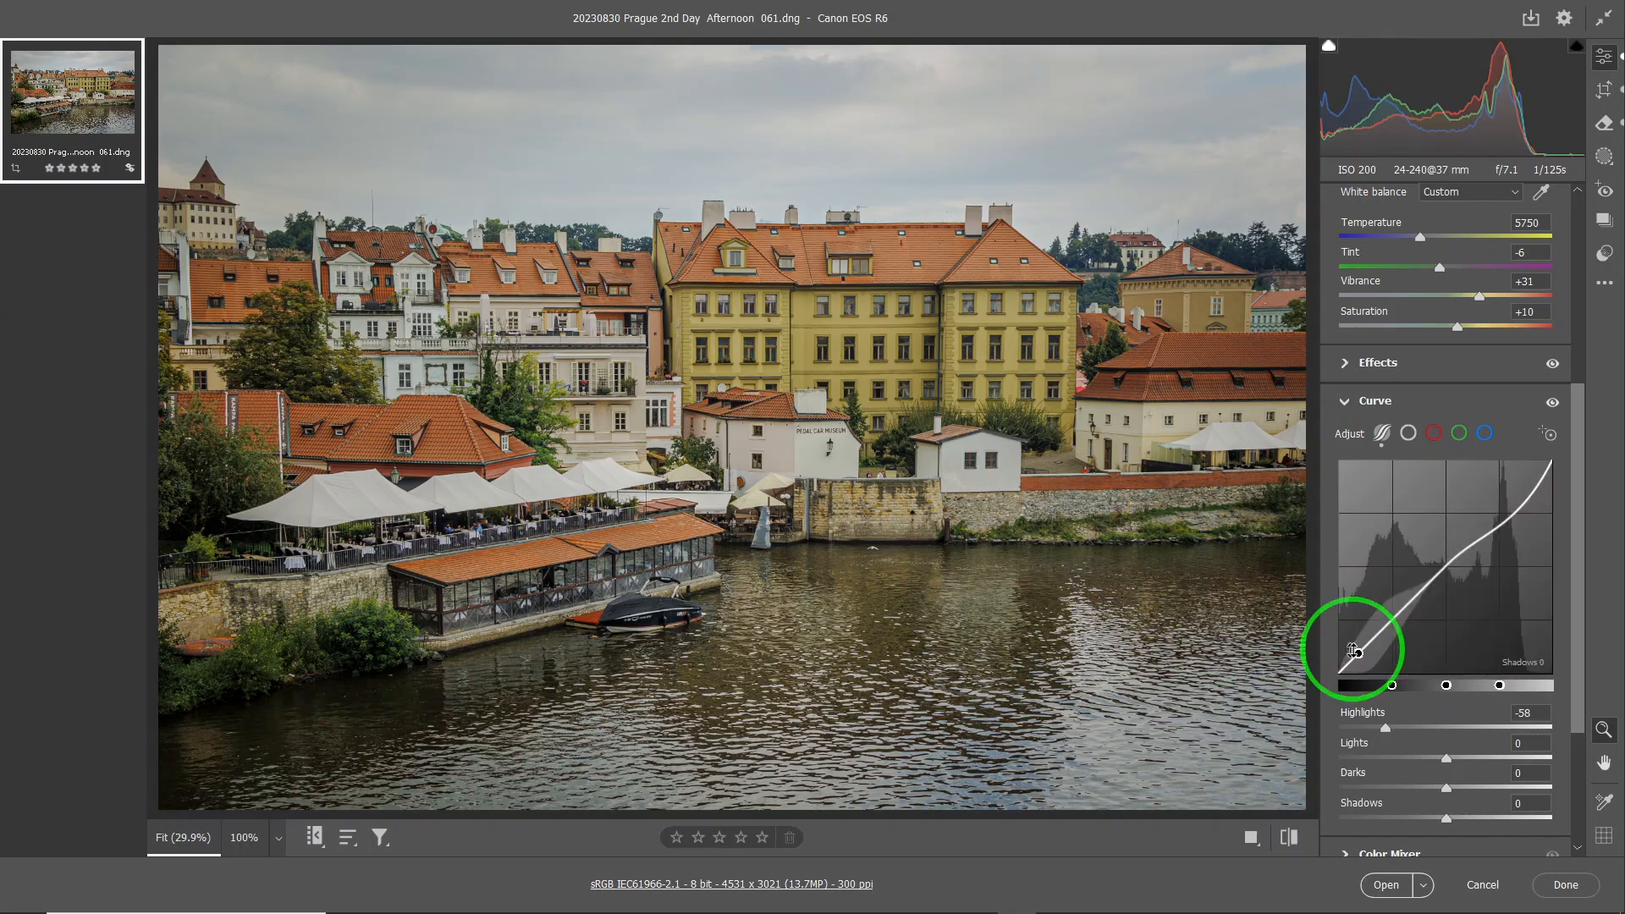
left_click_drag(1365, 652, 1349, 604)
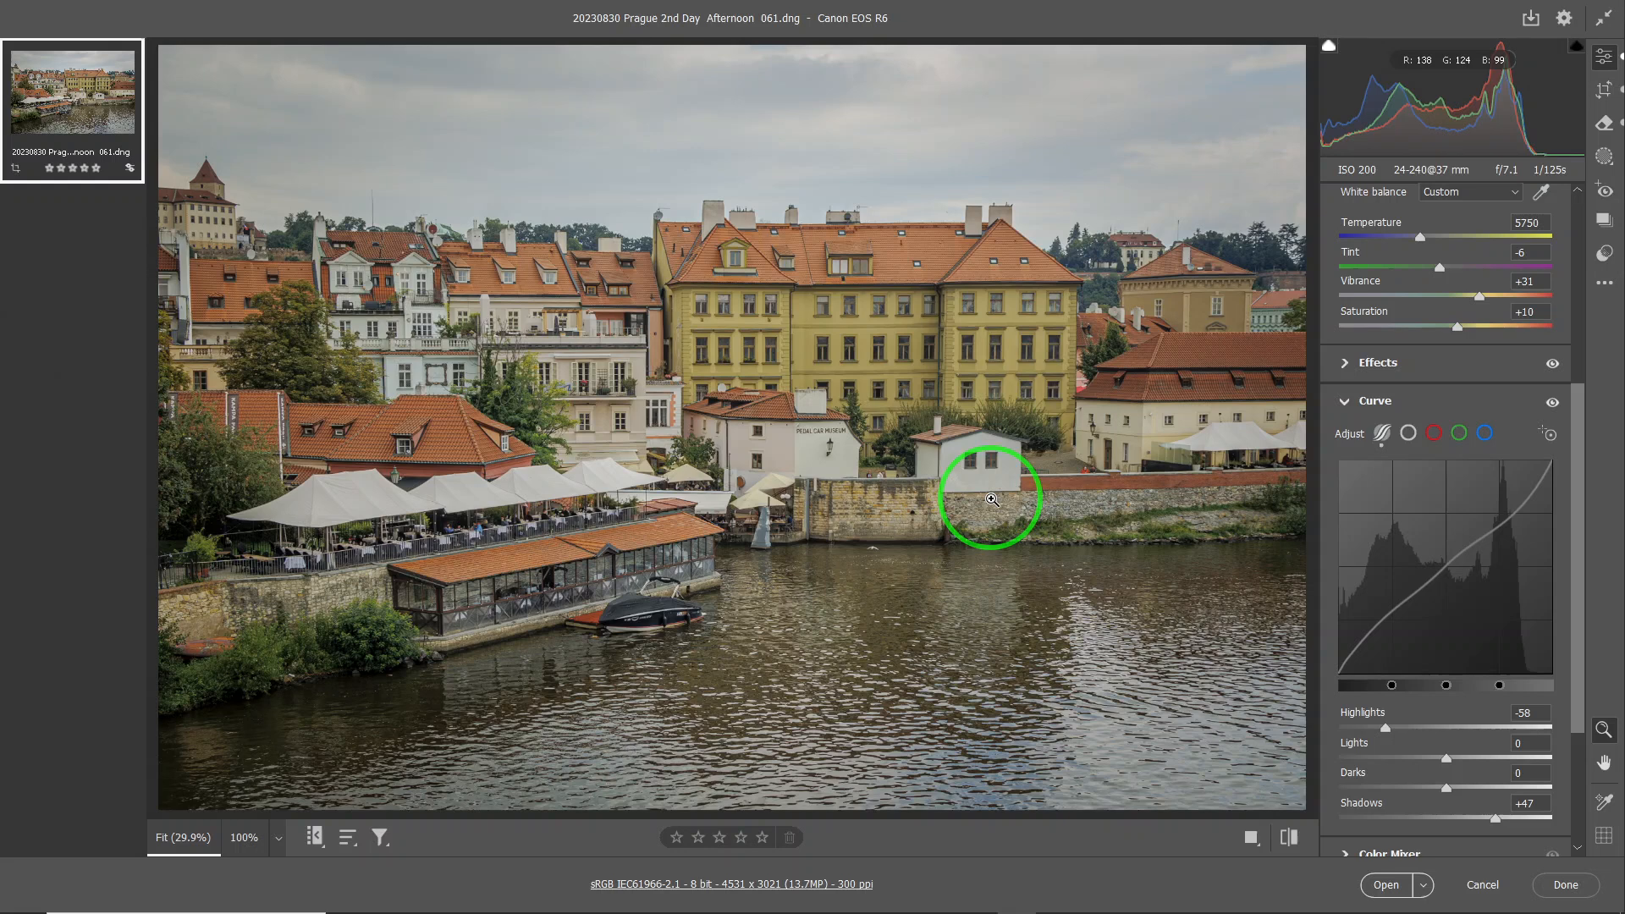
left_click_drag(1581, 600, 1582, 651)
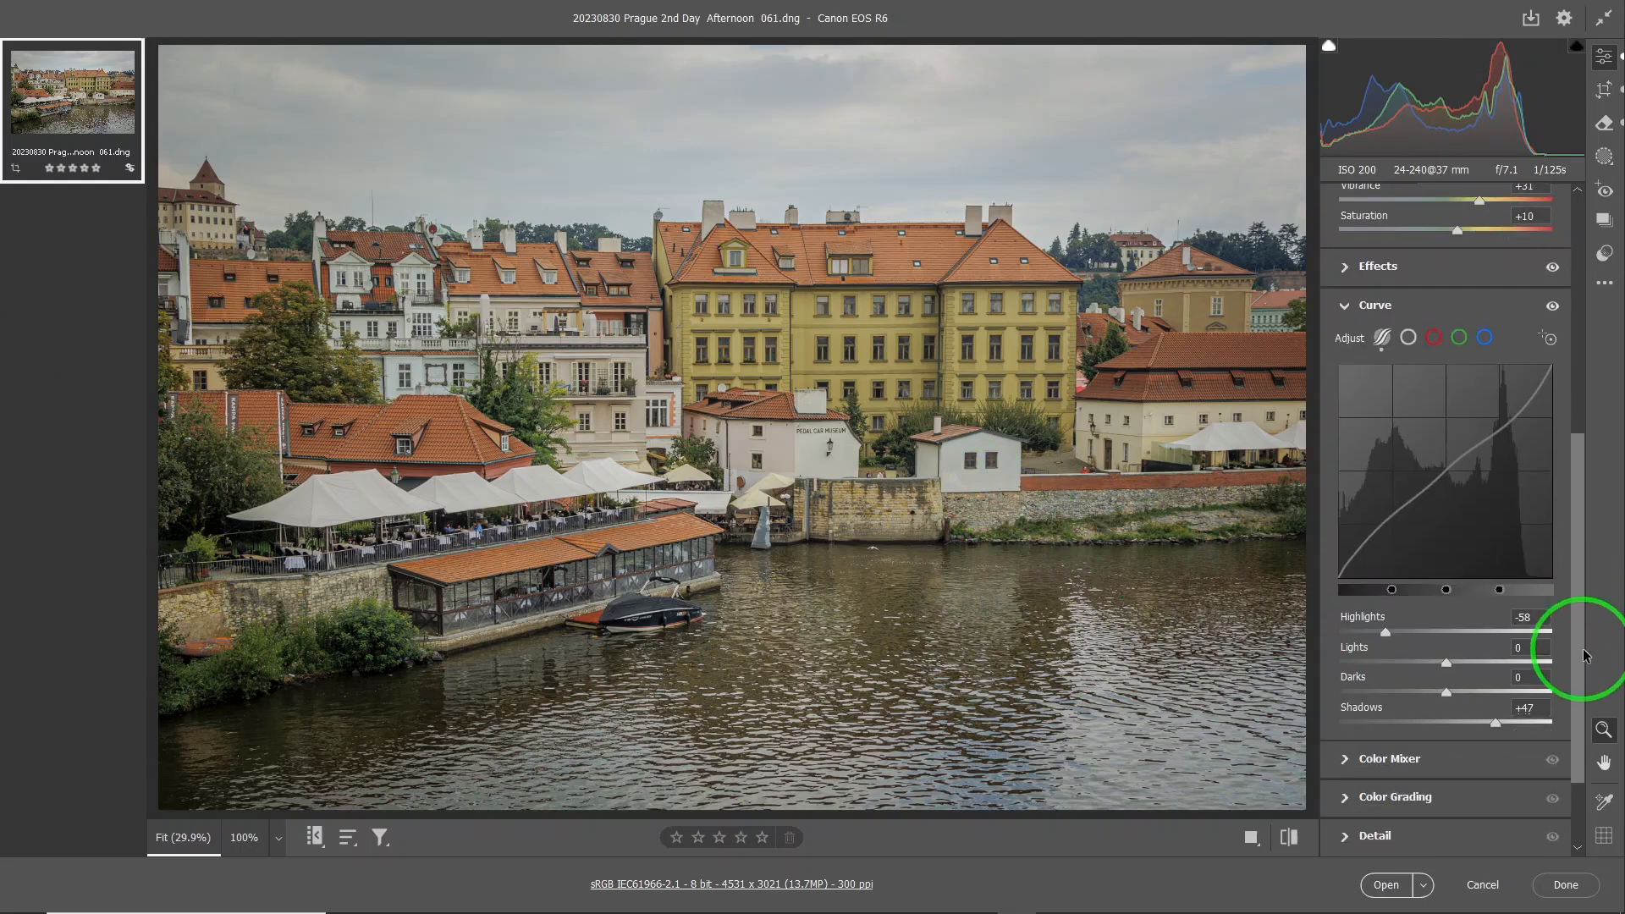
left_click(1430, 449)
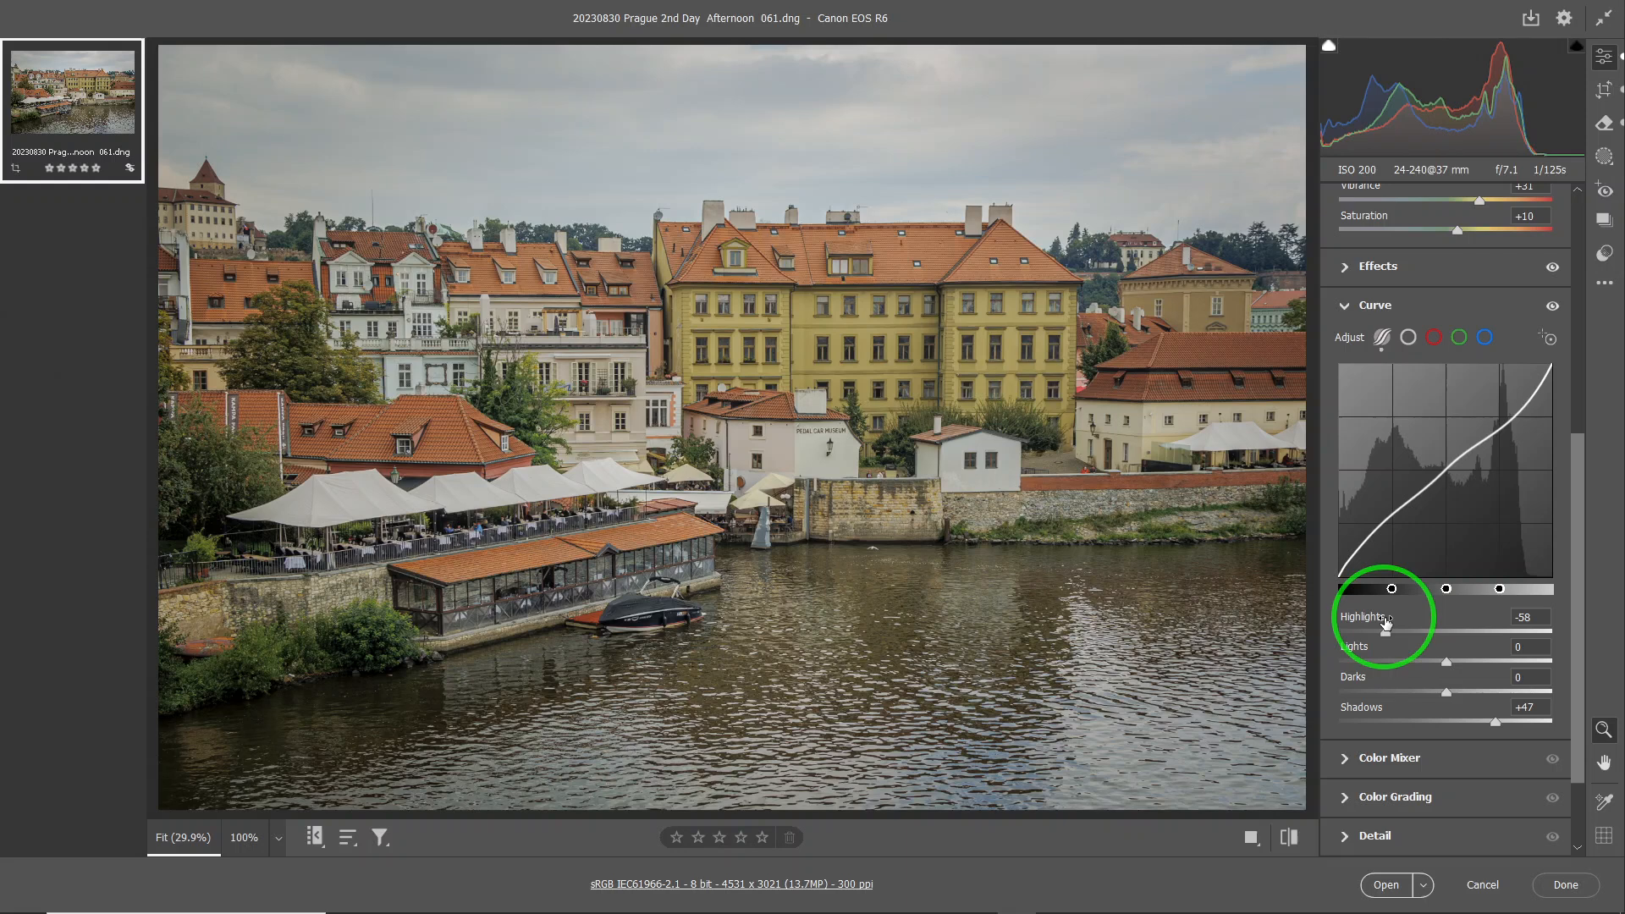
Step: Set the parametric curve's regions to Highlights -12, Lights +15, Darks -12 and Shadows +28
left_click_drag(1385, 633, 1434, 636)
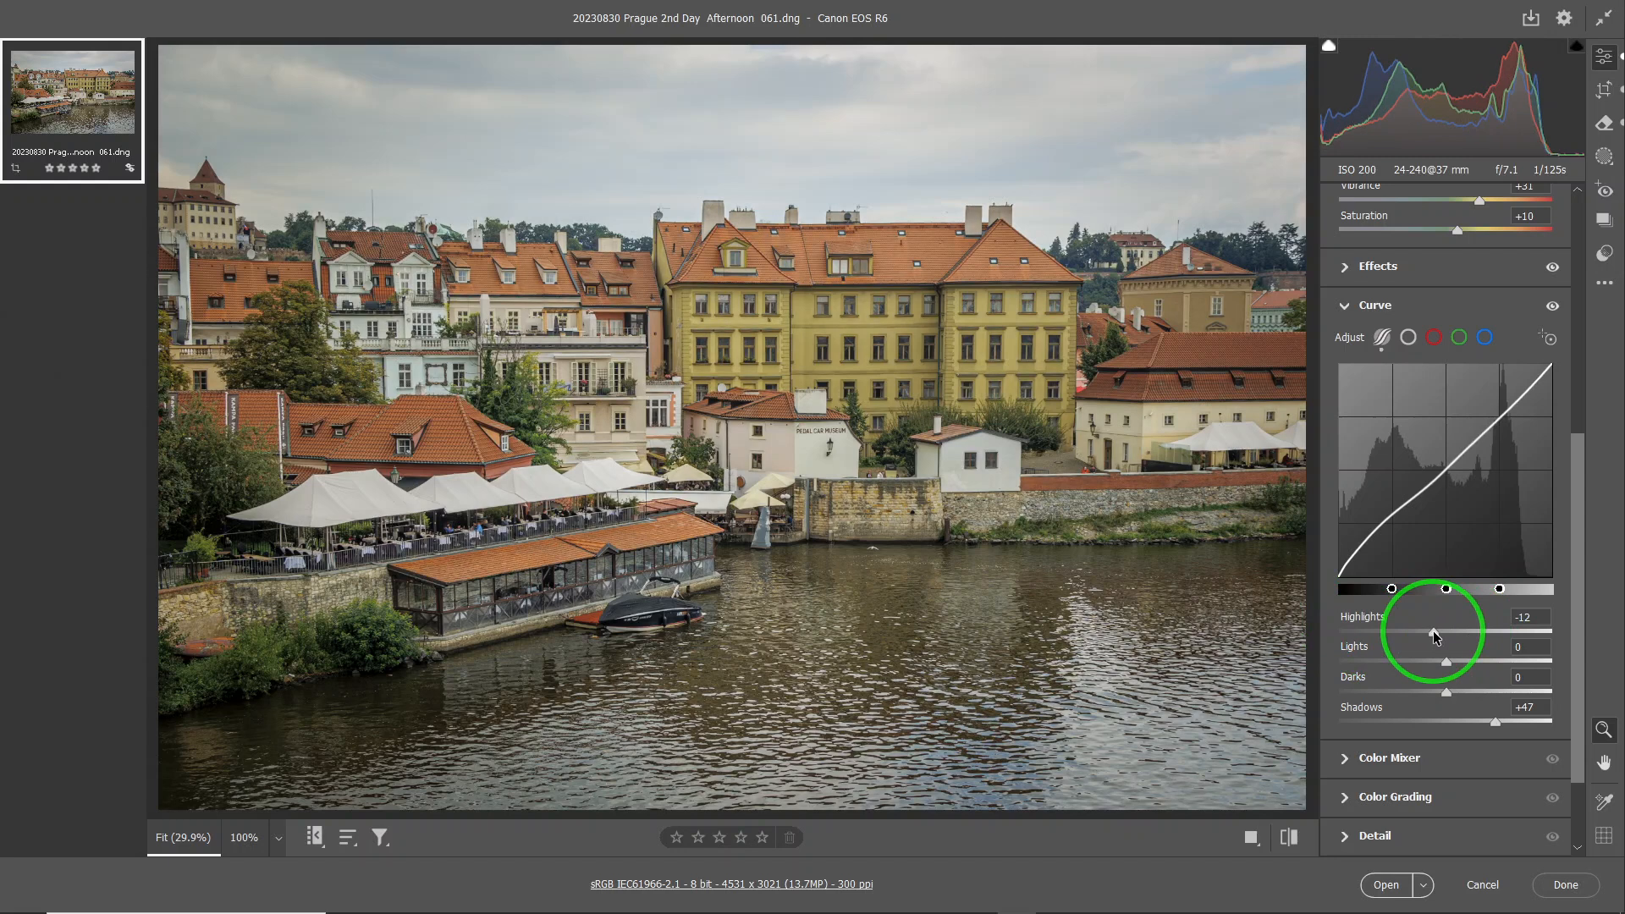
left_click_drag(1448, 666, 1465, 659)
left_click(1461, 662)
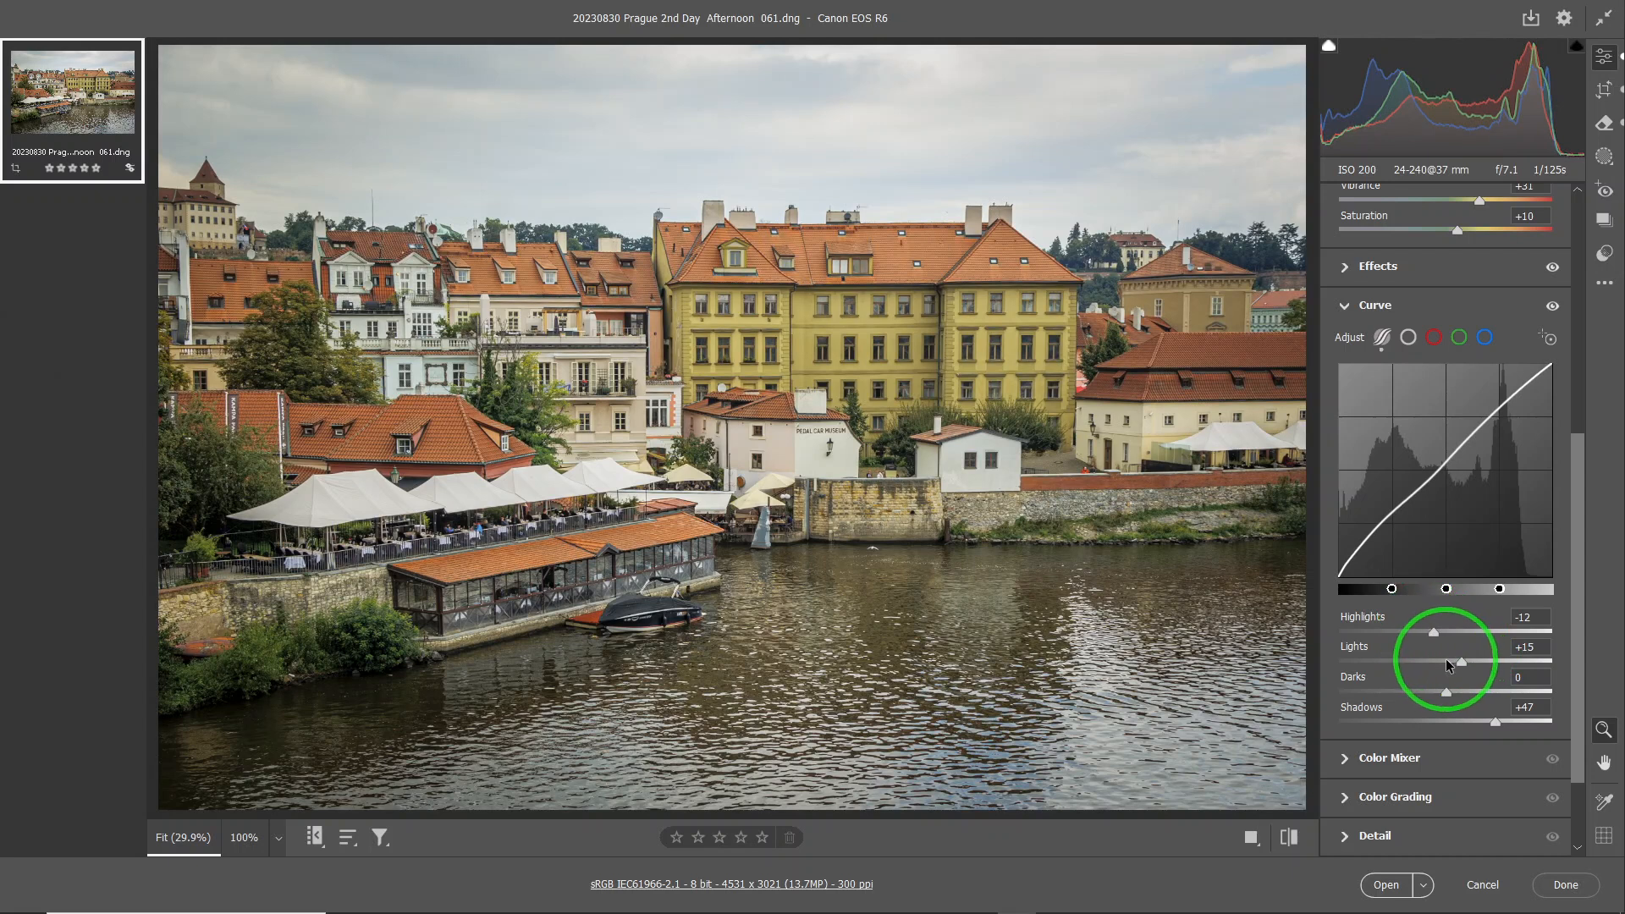
left_click_drag(1442, 691, 1429, 692)
left_click(1479, 736)
left_click_drag(1503, 728, 1480, 727)
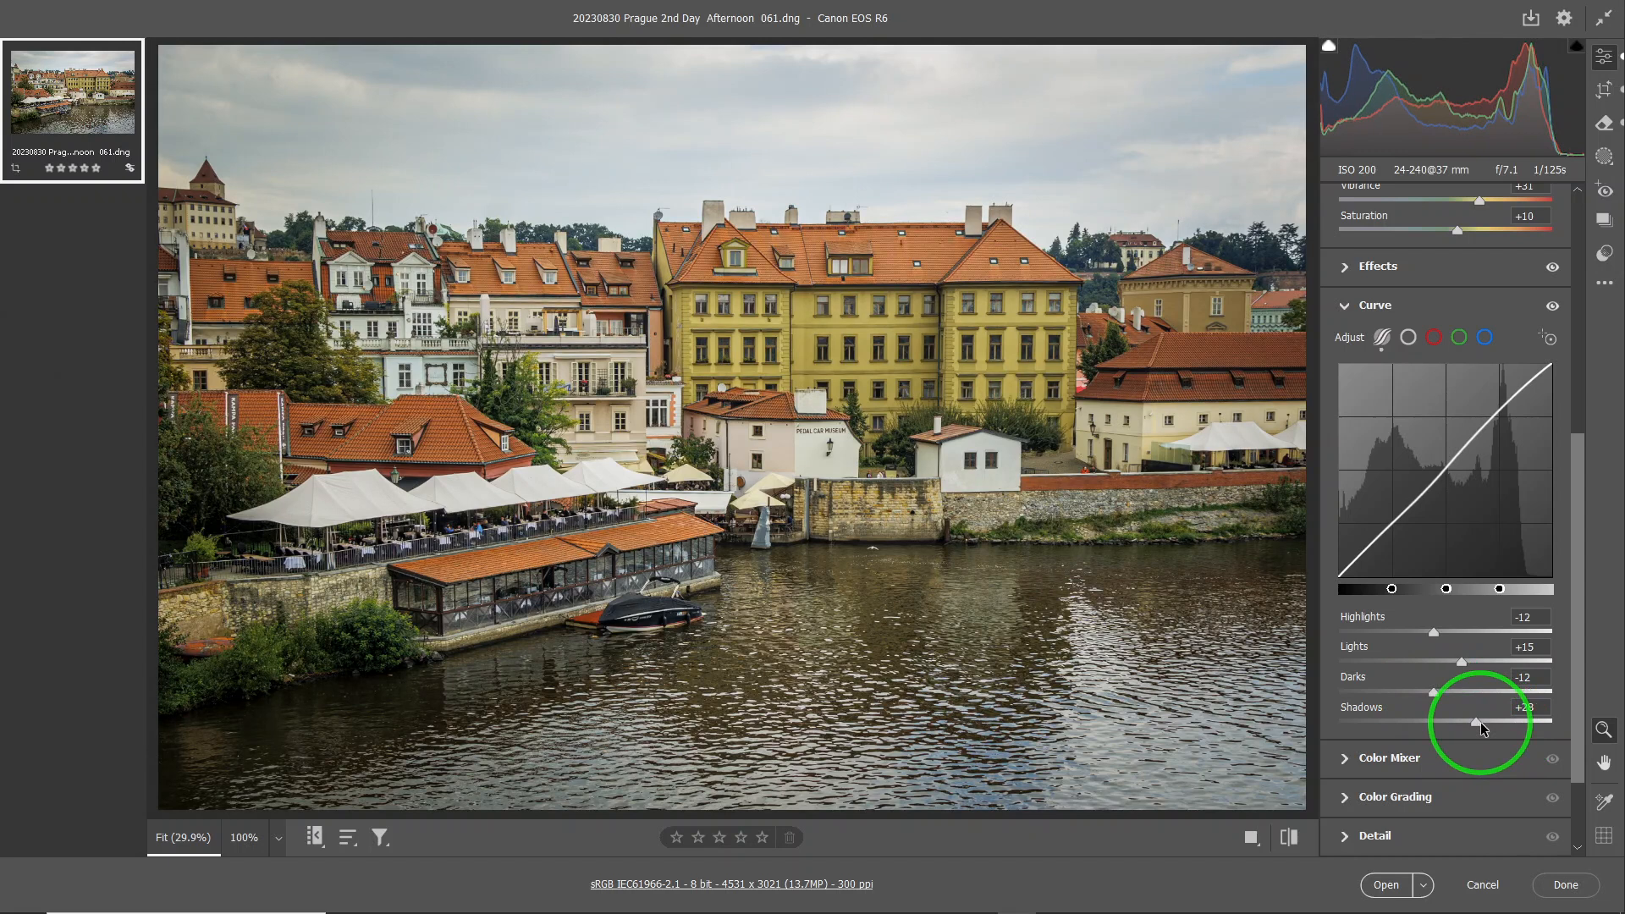
Step: Reset the curve's Highlights and Lights individually, and clear the remaining region adjustments with Reset Regions
left_click(1366, 669)
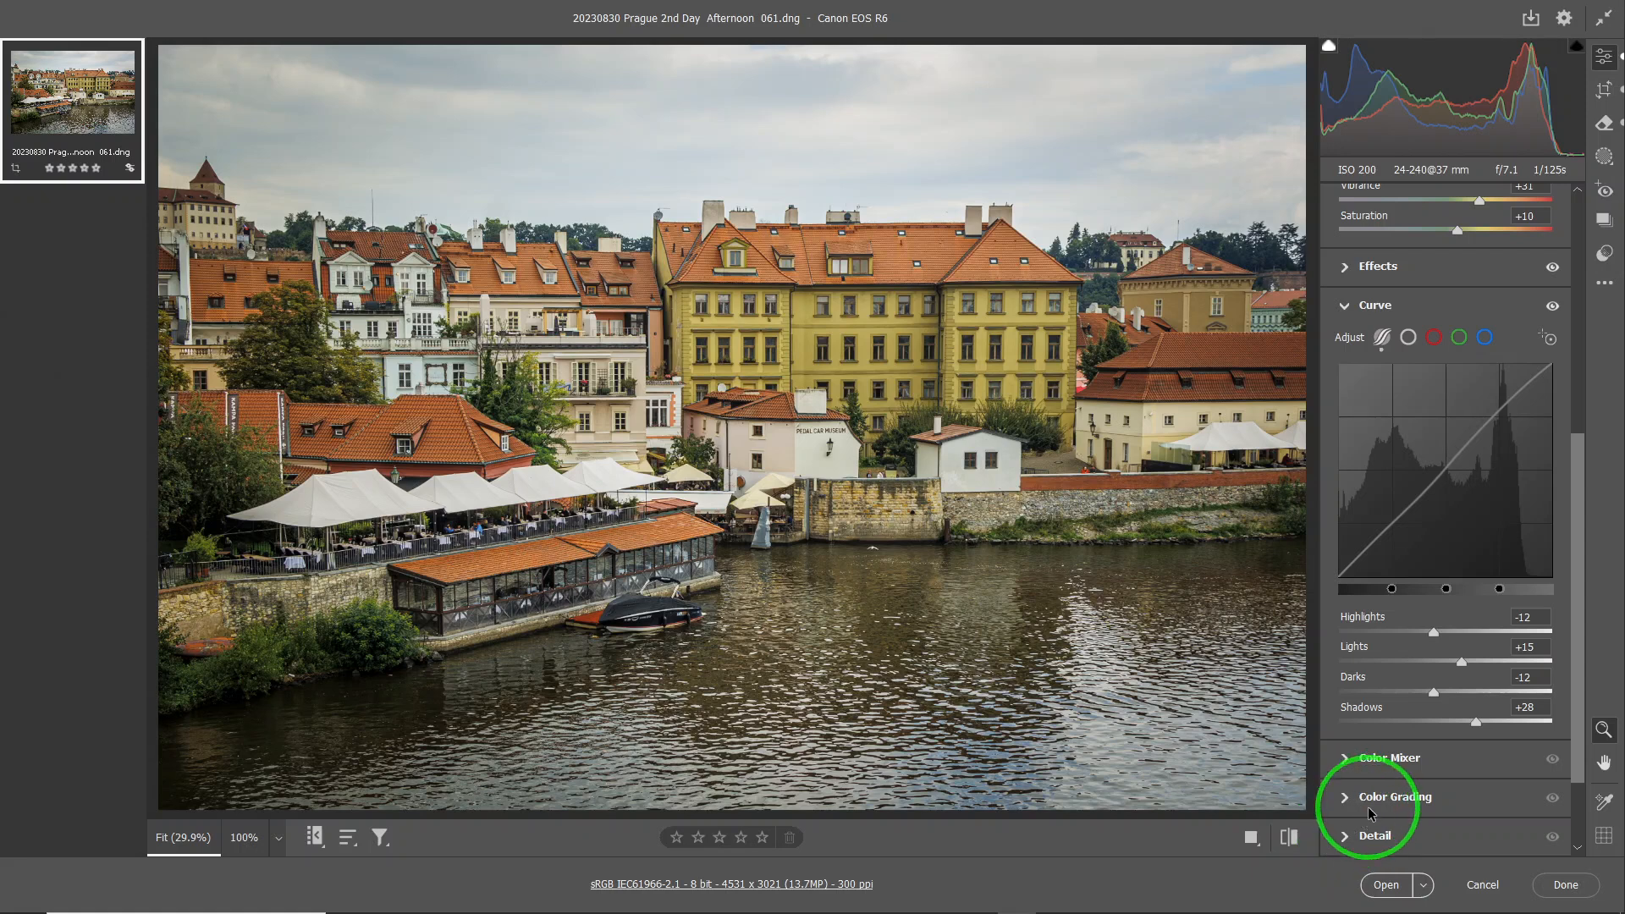
mouse_move(1370, 813)
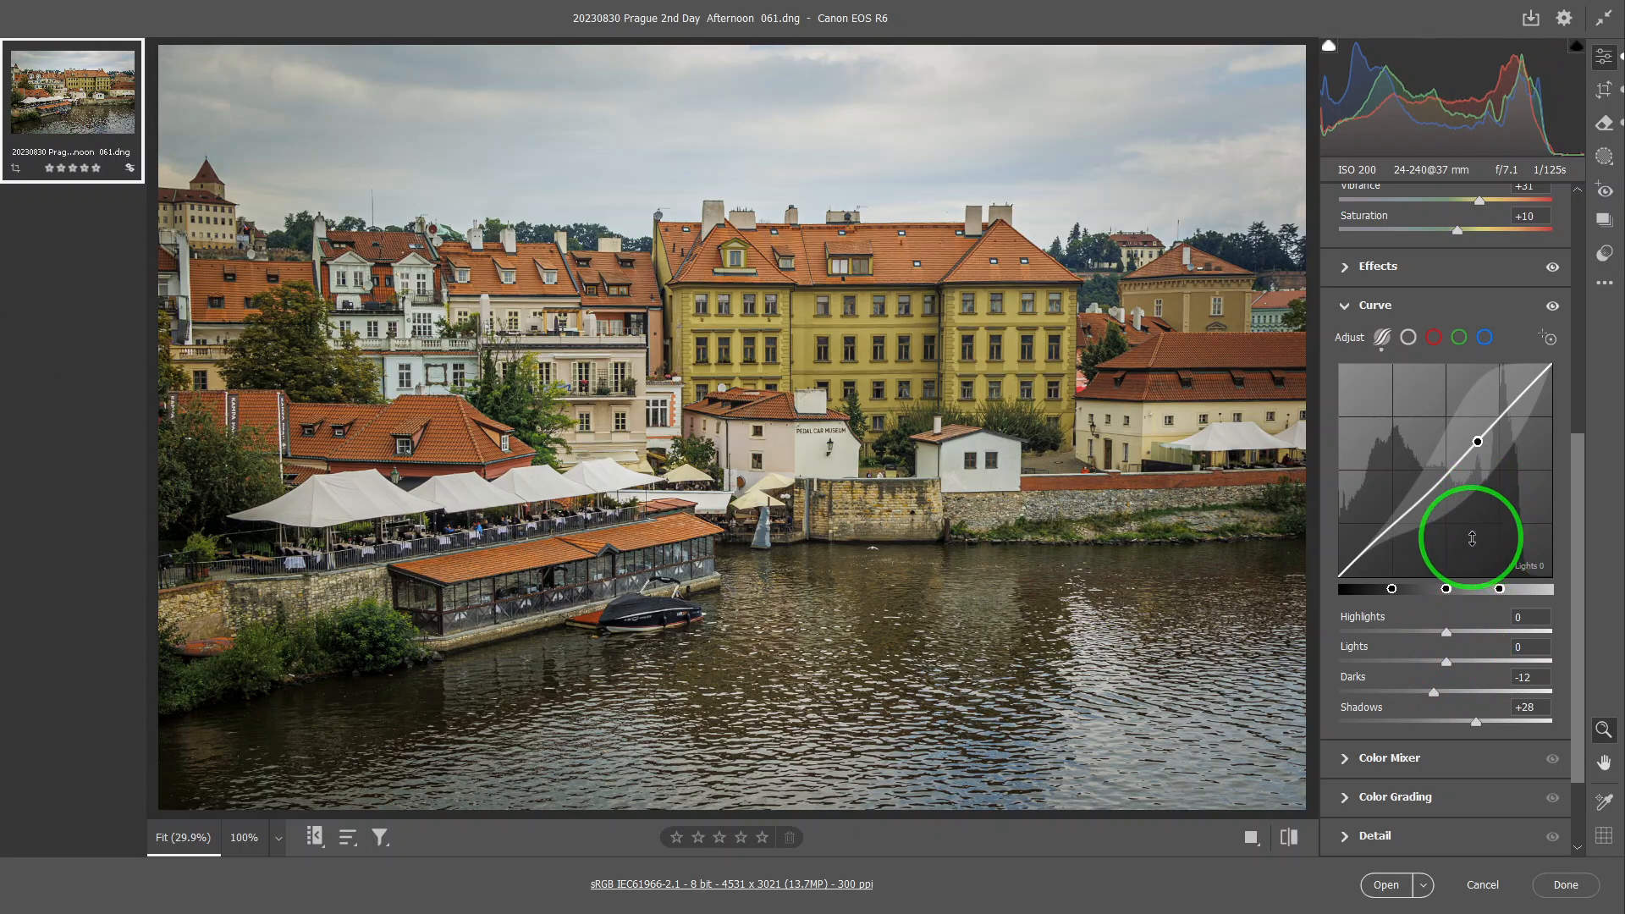
right_click(1472, 538)
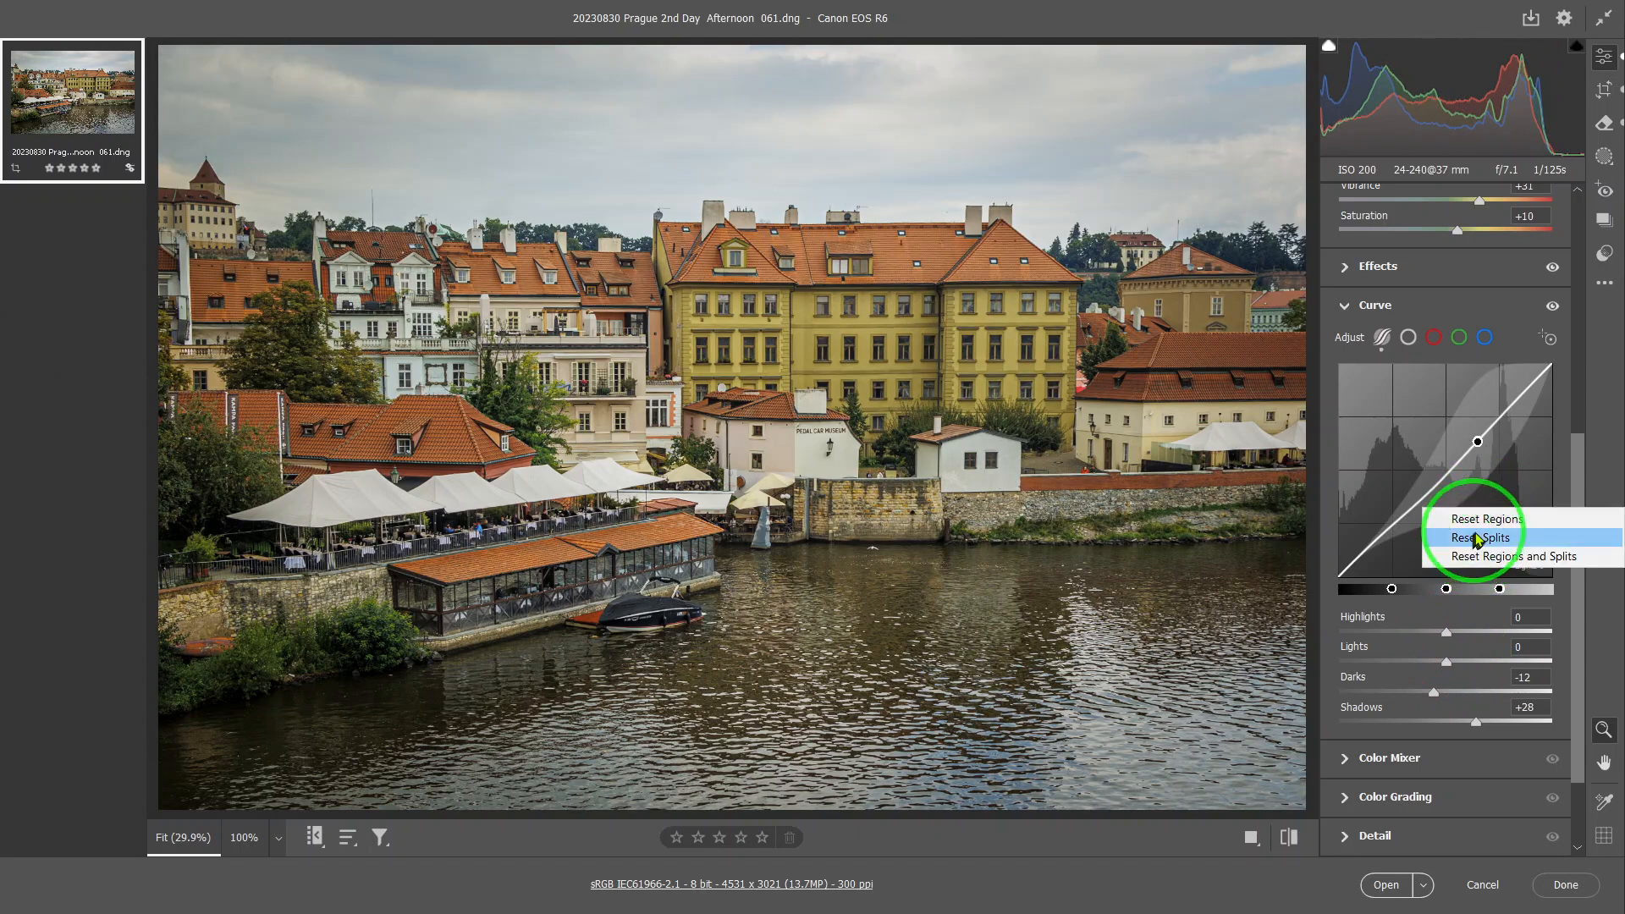
left_click(1487, 521)
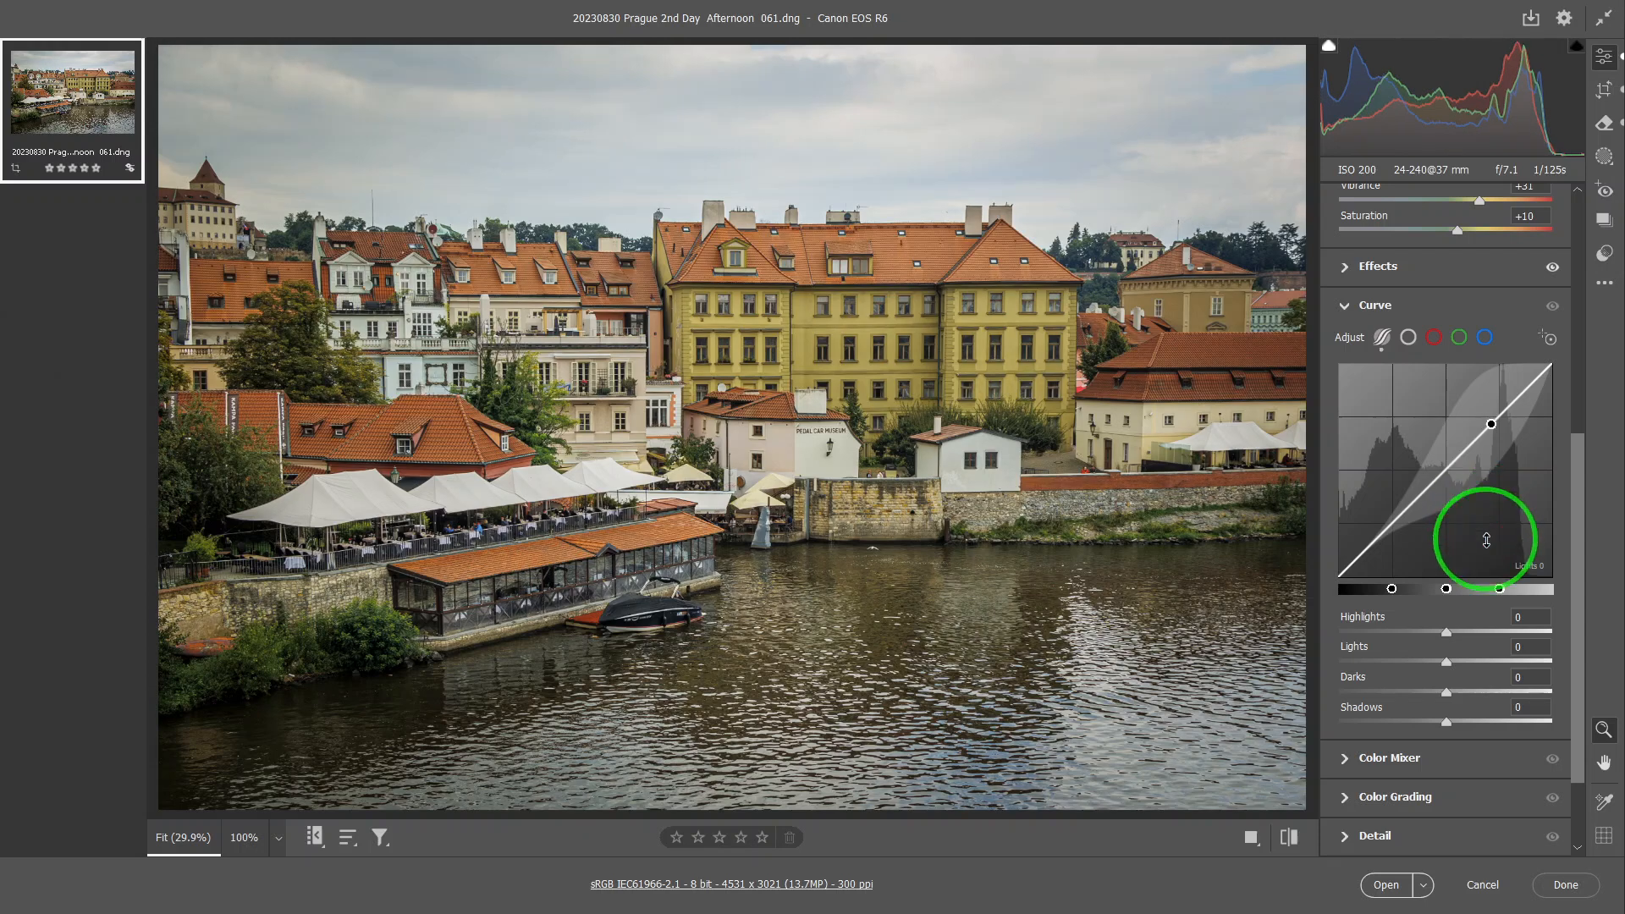
right_click(1486, 540)
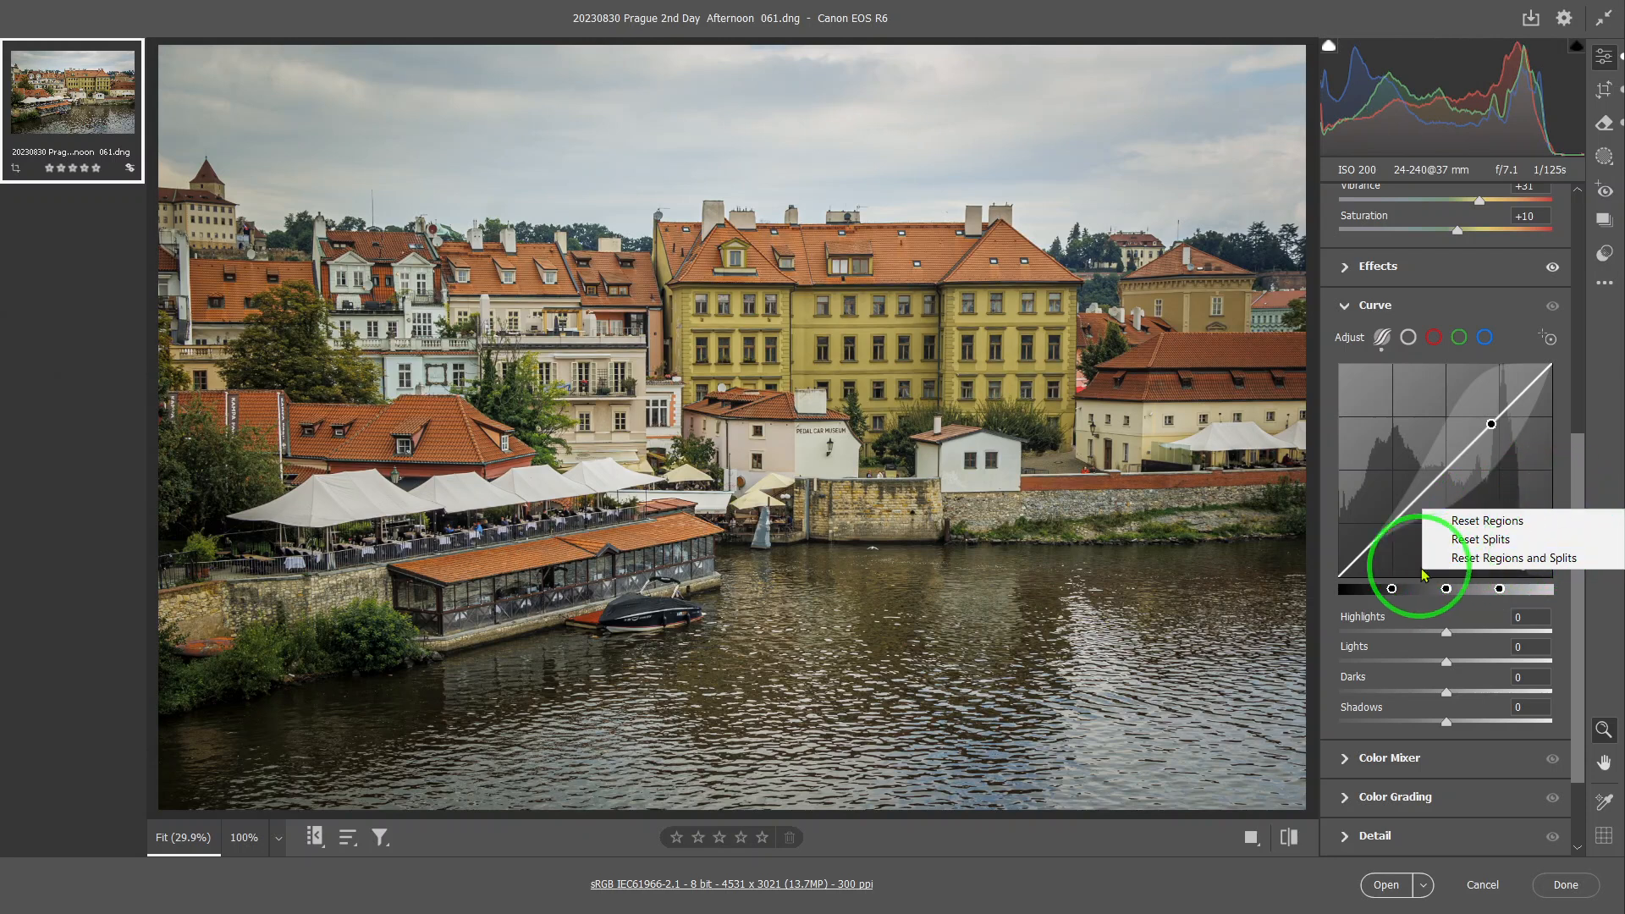
left_click(1487, 573)
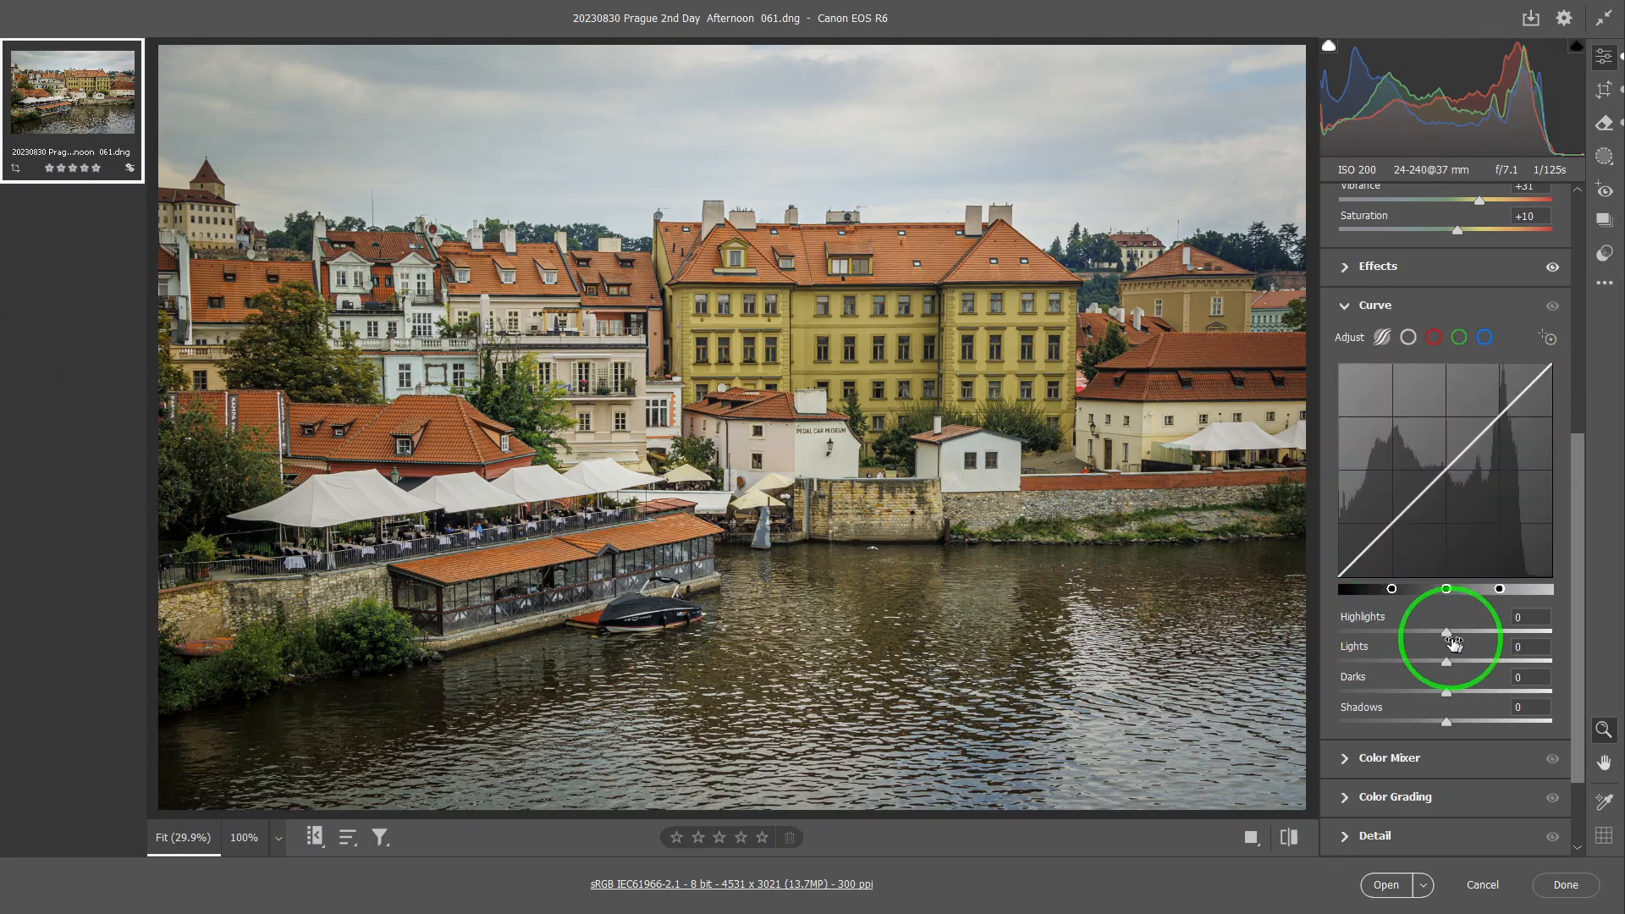
Step: Set the curve's Highlights to -100 and shift all three split points toward the bright end, placing the middle one at about 80
left_click_drag(1446, 632, 1340, 633)
left_click(1505, 526)
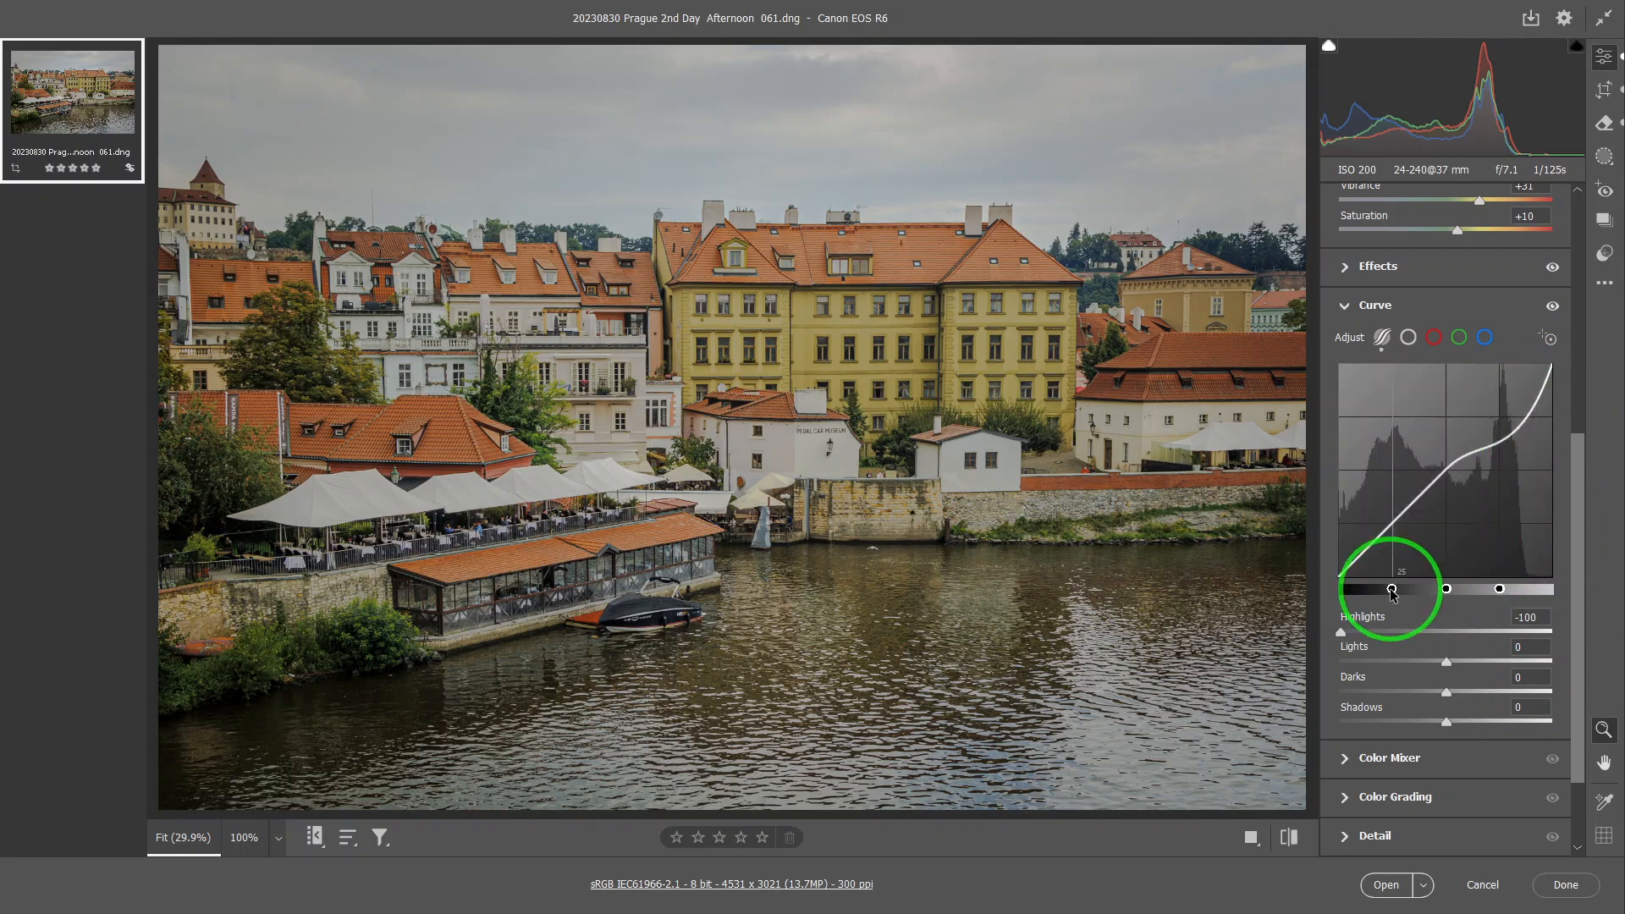
left_click_drag(1392, 590, 1512, 594)
left_click(1531, 586)
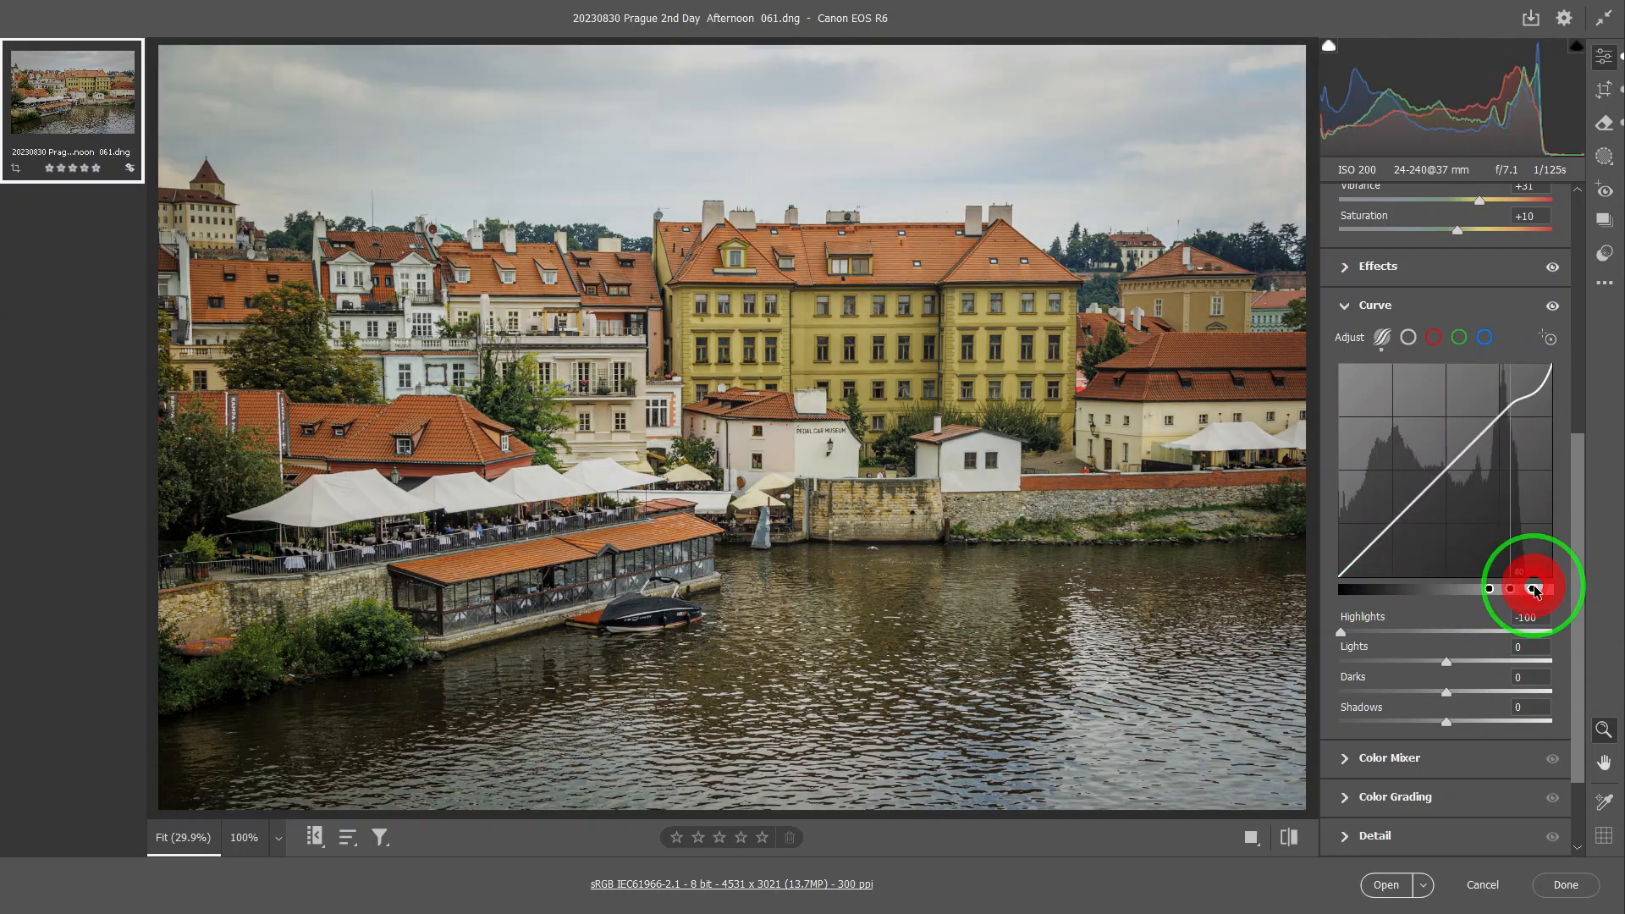
left_click_drag(1506, 582, 1500, 581)
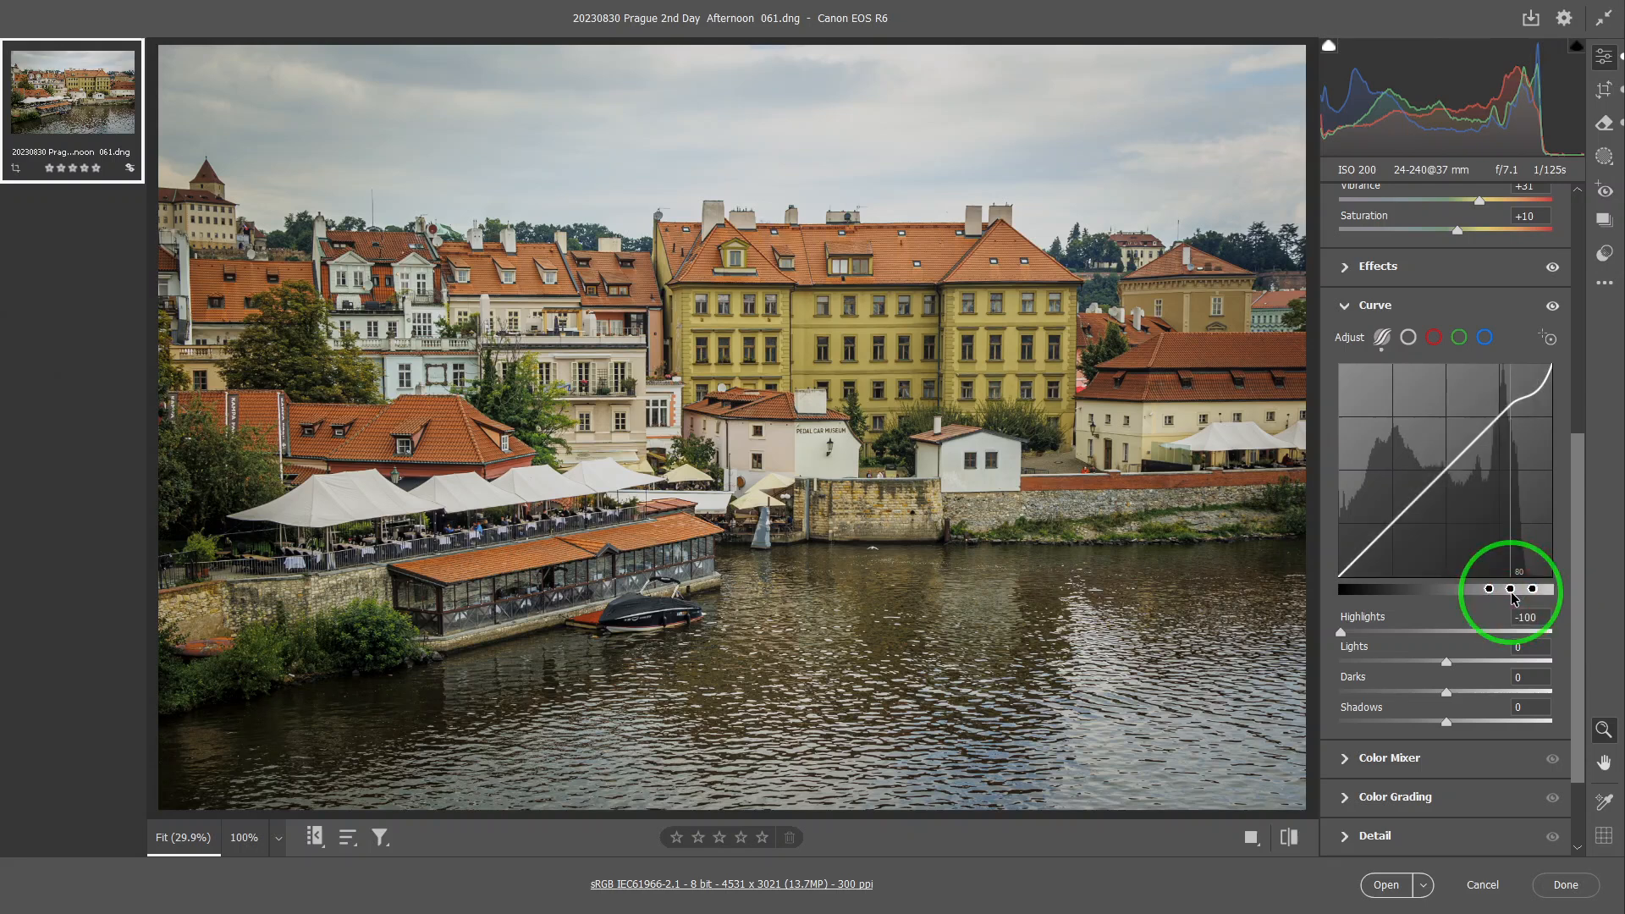
left_click_drag(1528, 598, 1555, 463)
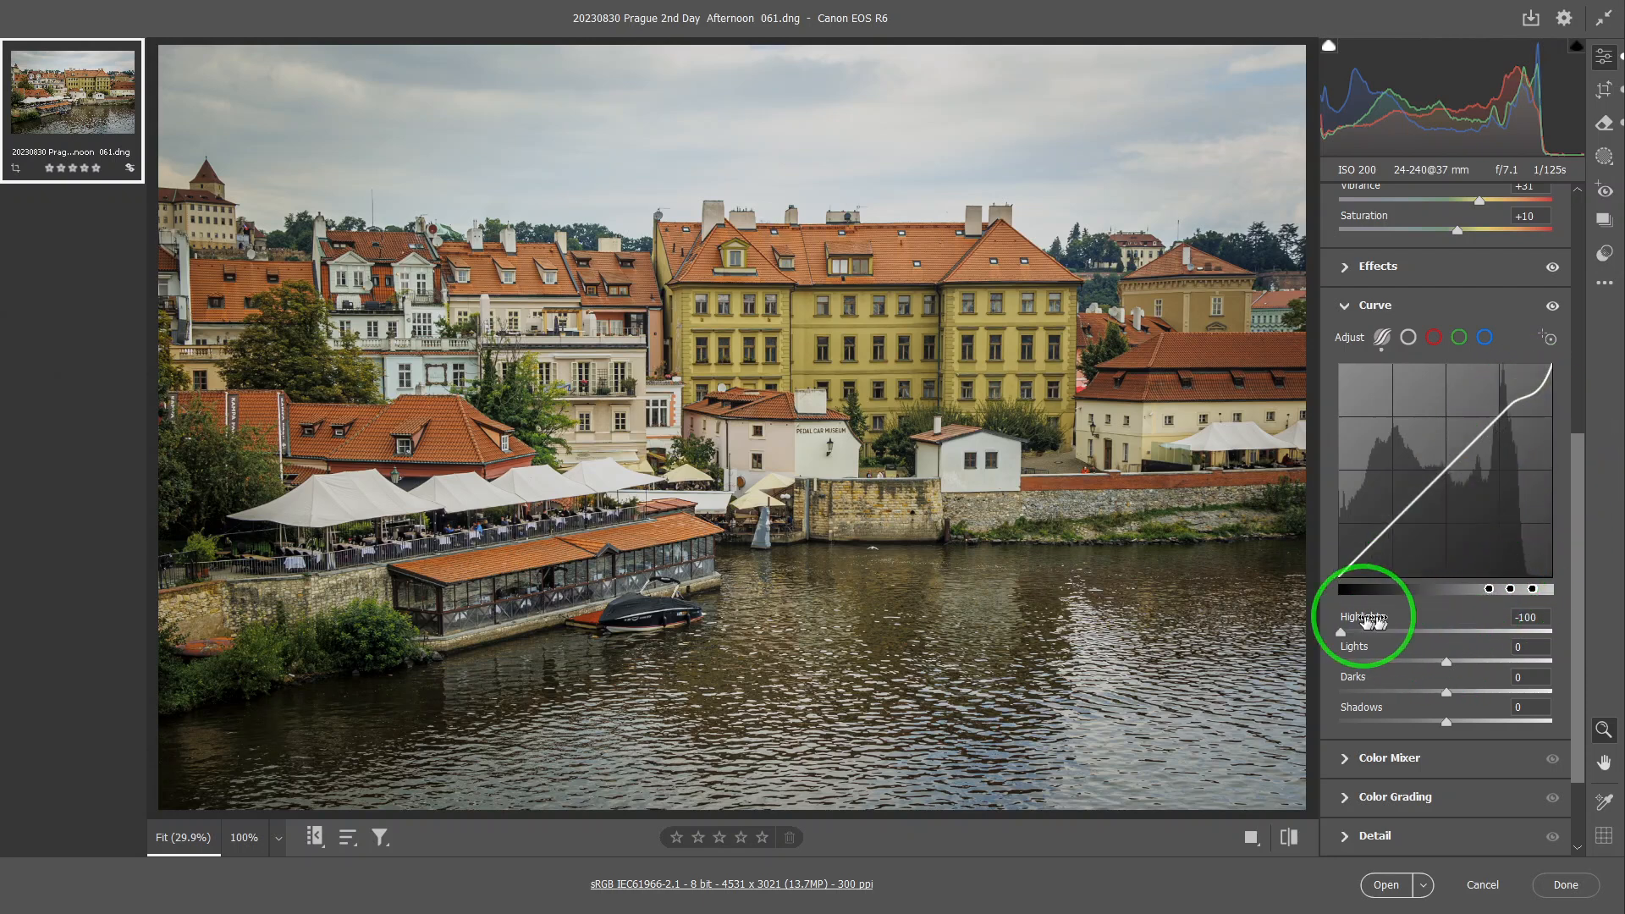
Step: Move the dark and middle split points back toward the dark end of the curve, leaving the bright split point in place
left_click(1503, 596)
left_click_drag(1506, 590, 1494, 590)
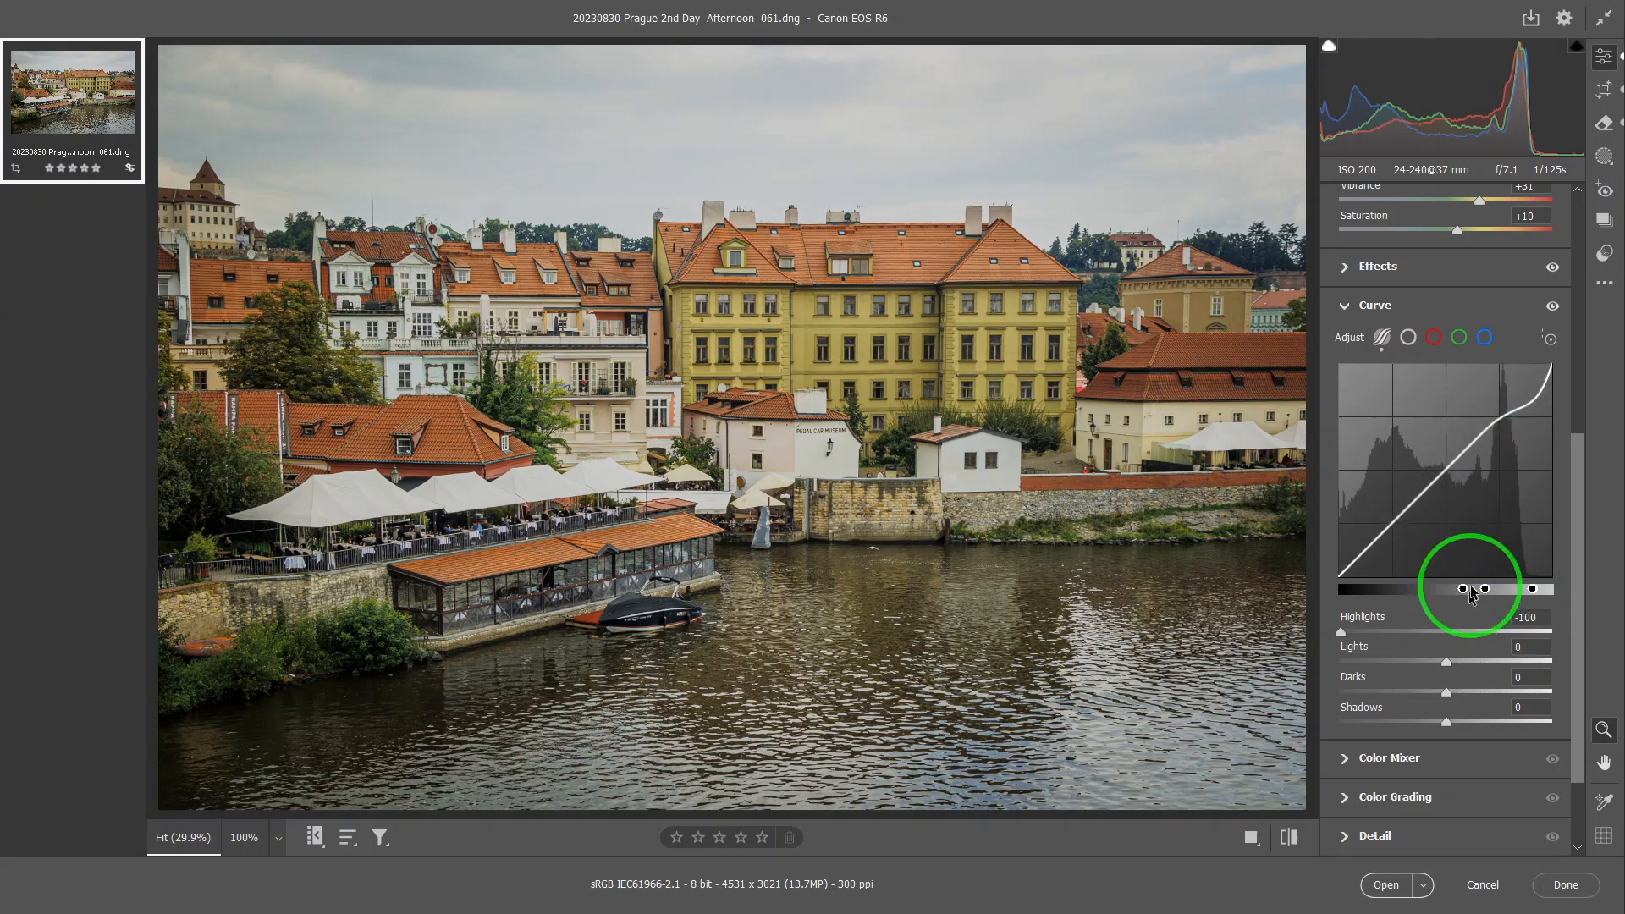
left_click_drag(1463, 588, 1375, 598)
left_click(1424, 582)
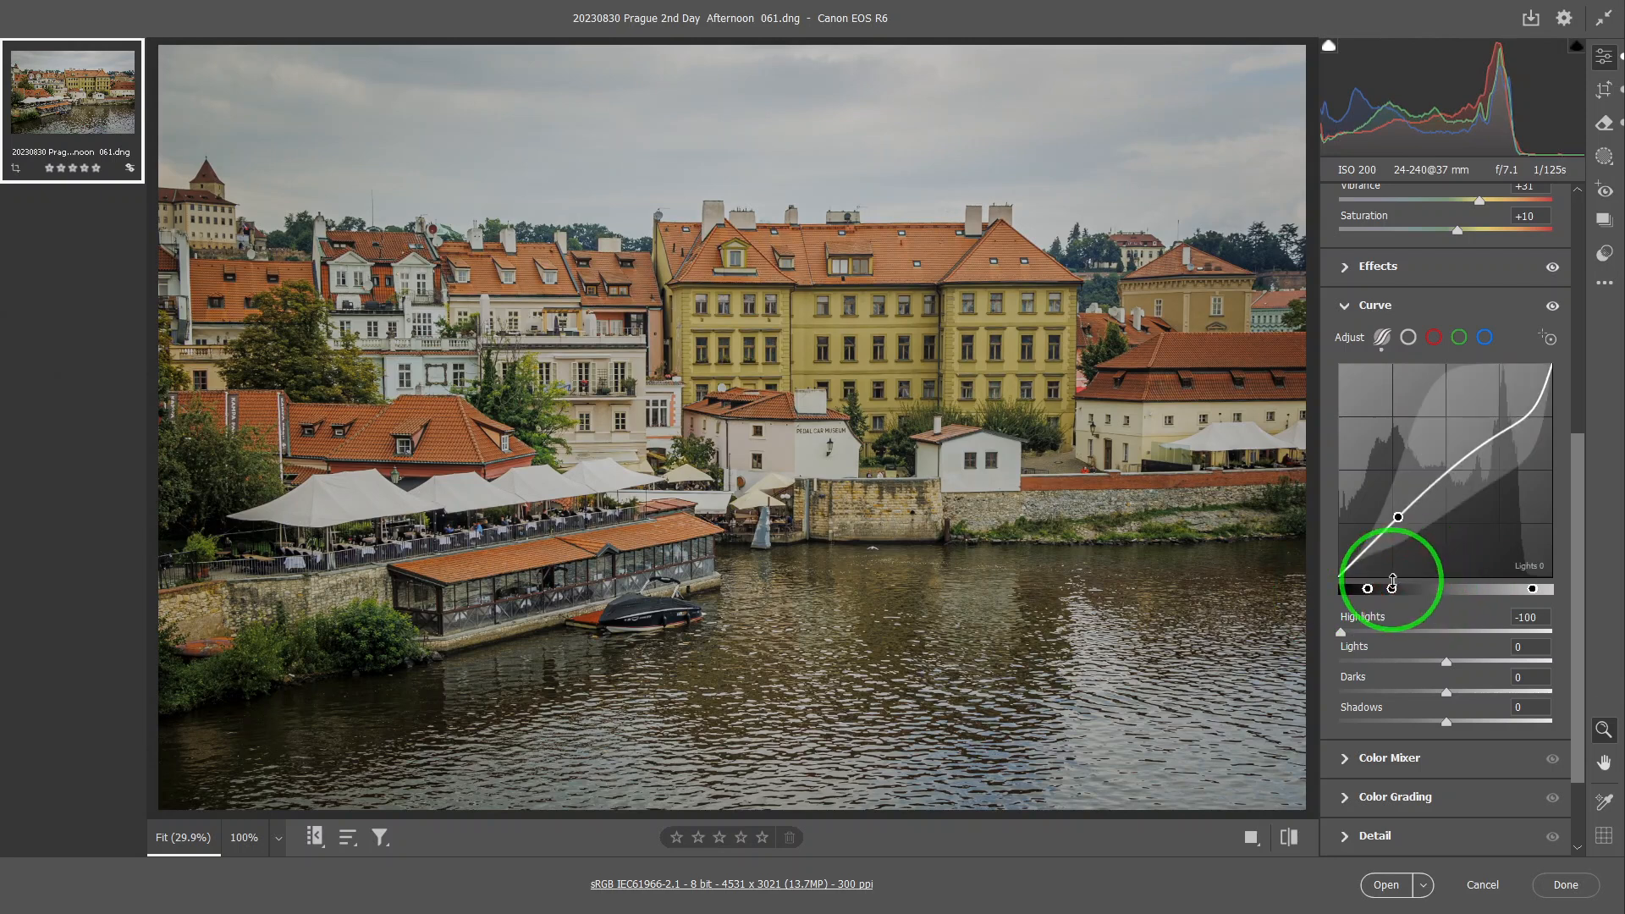
Step: Pull the dark and middle split points further toward the dark end, and return them to the curve's quarter and halfway positions
left_click_drag(1393, 591, 1381, 591)
left_click(1451, 490)
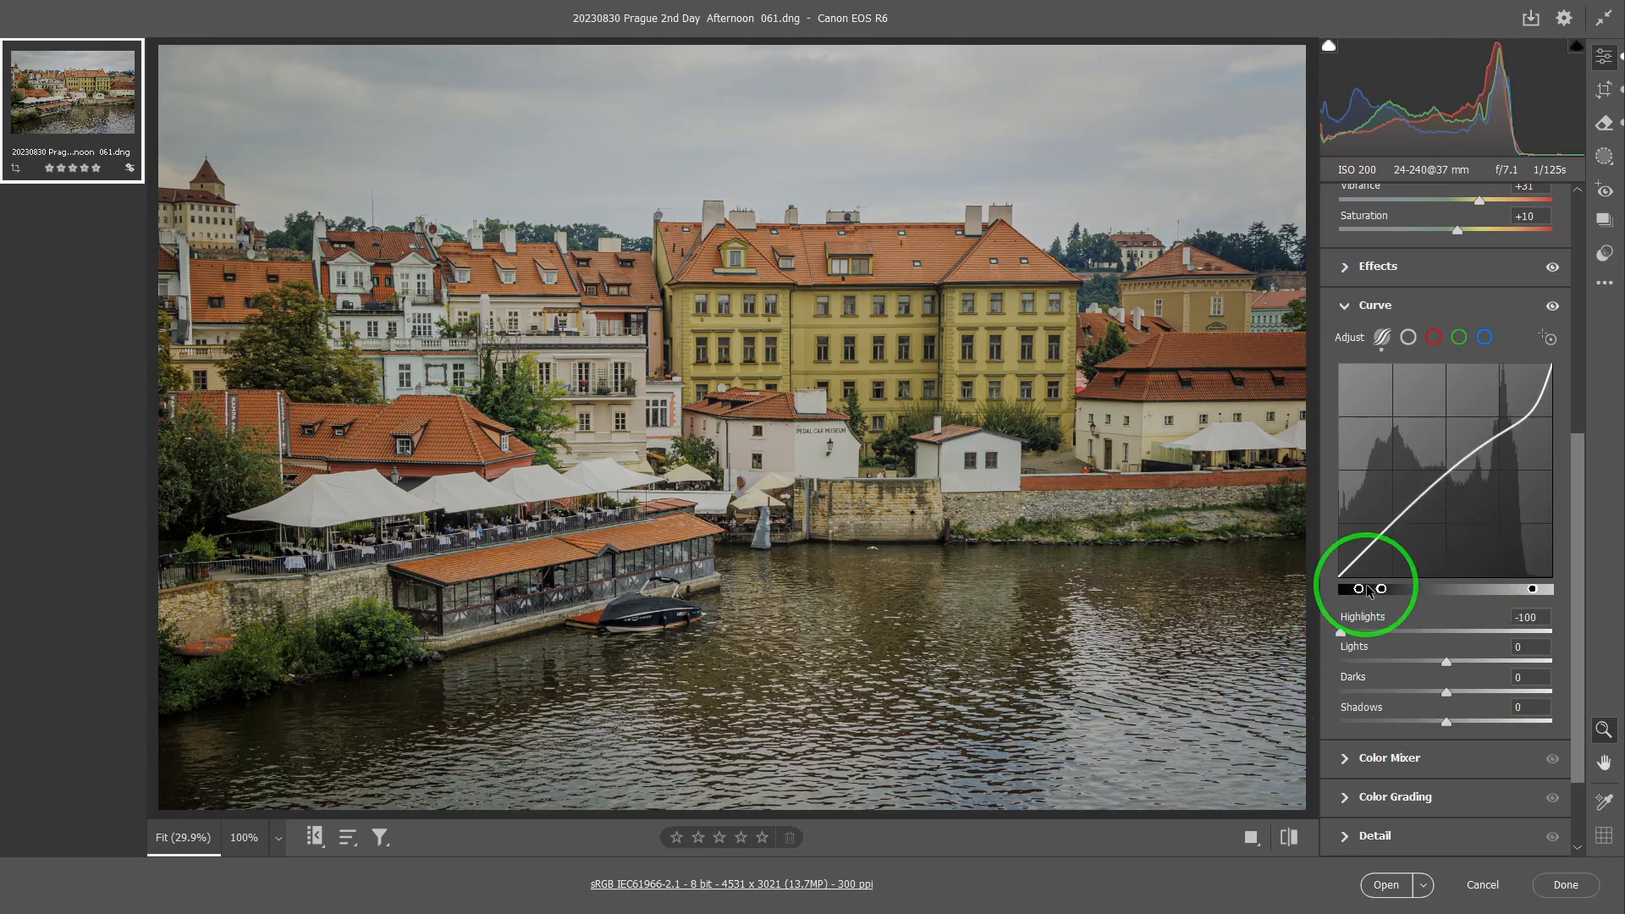
left_click_drag(1358, 590, 1446, 590)
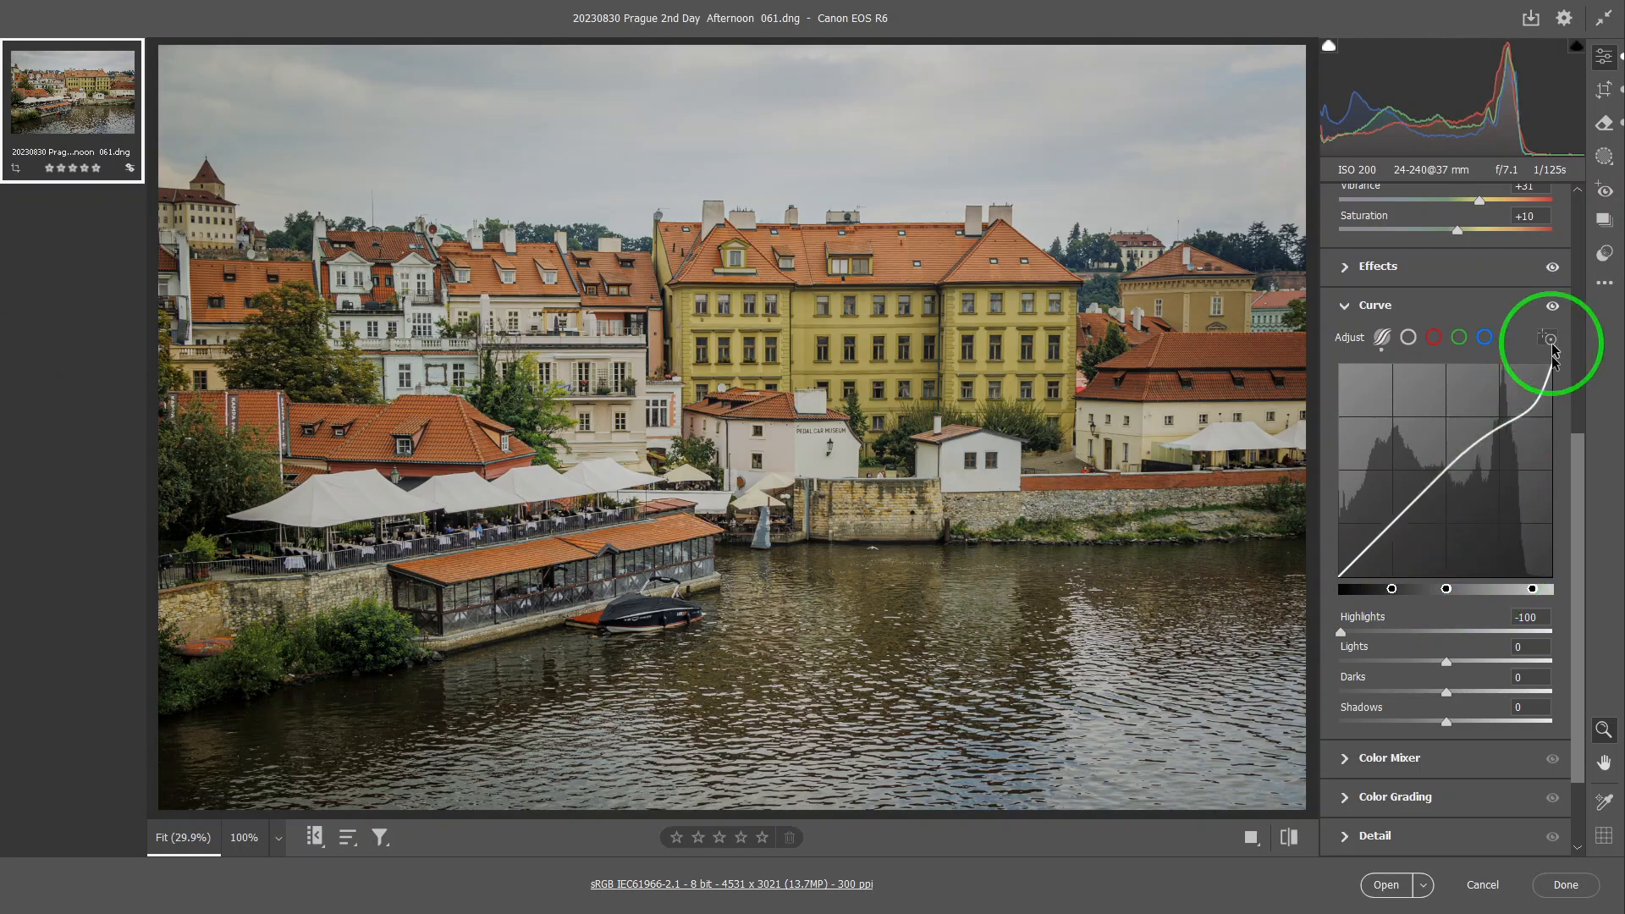
Step: Clear the parametric curve's region adjustments with Reset Regions and restore the split points with Reset Splits
right_click(1487, 523)
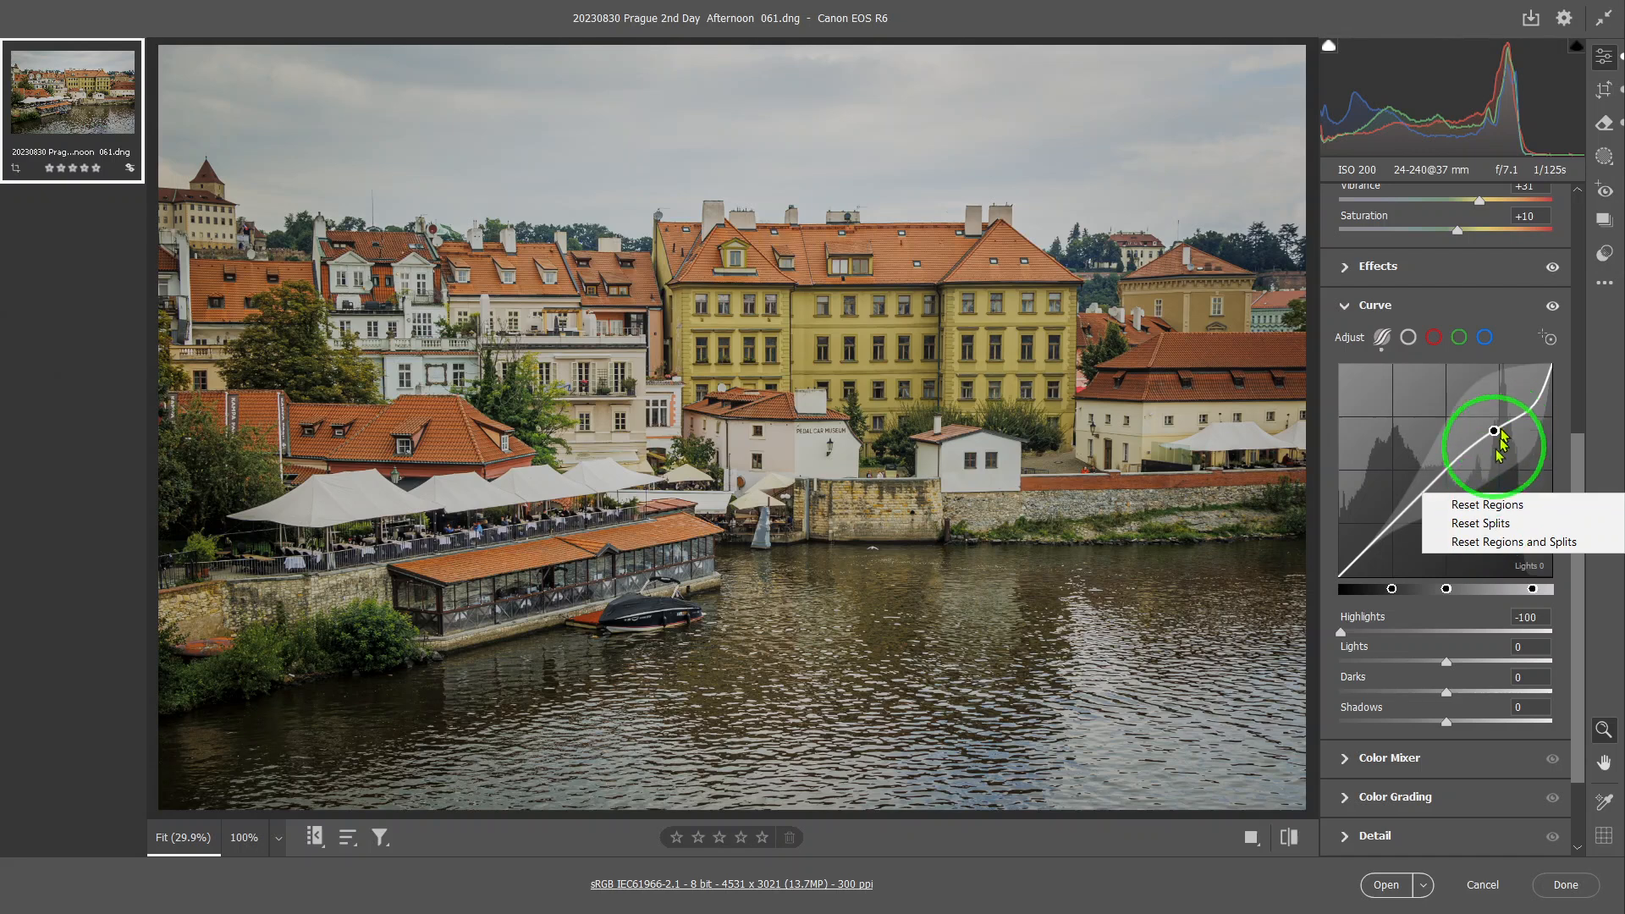
left_click(1493, 508)
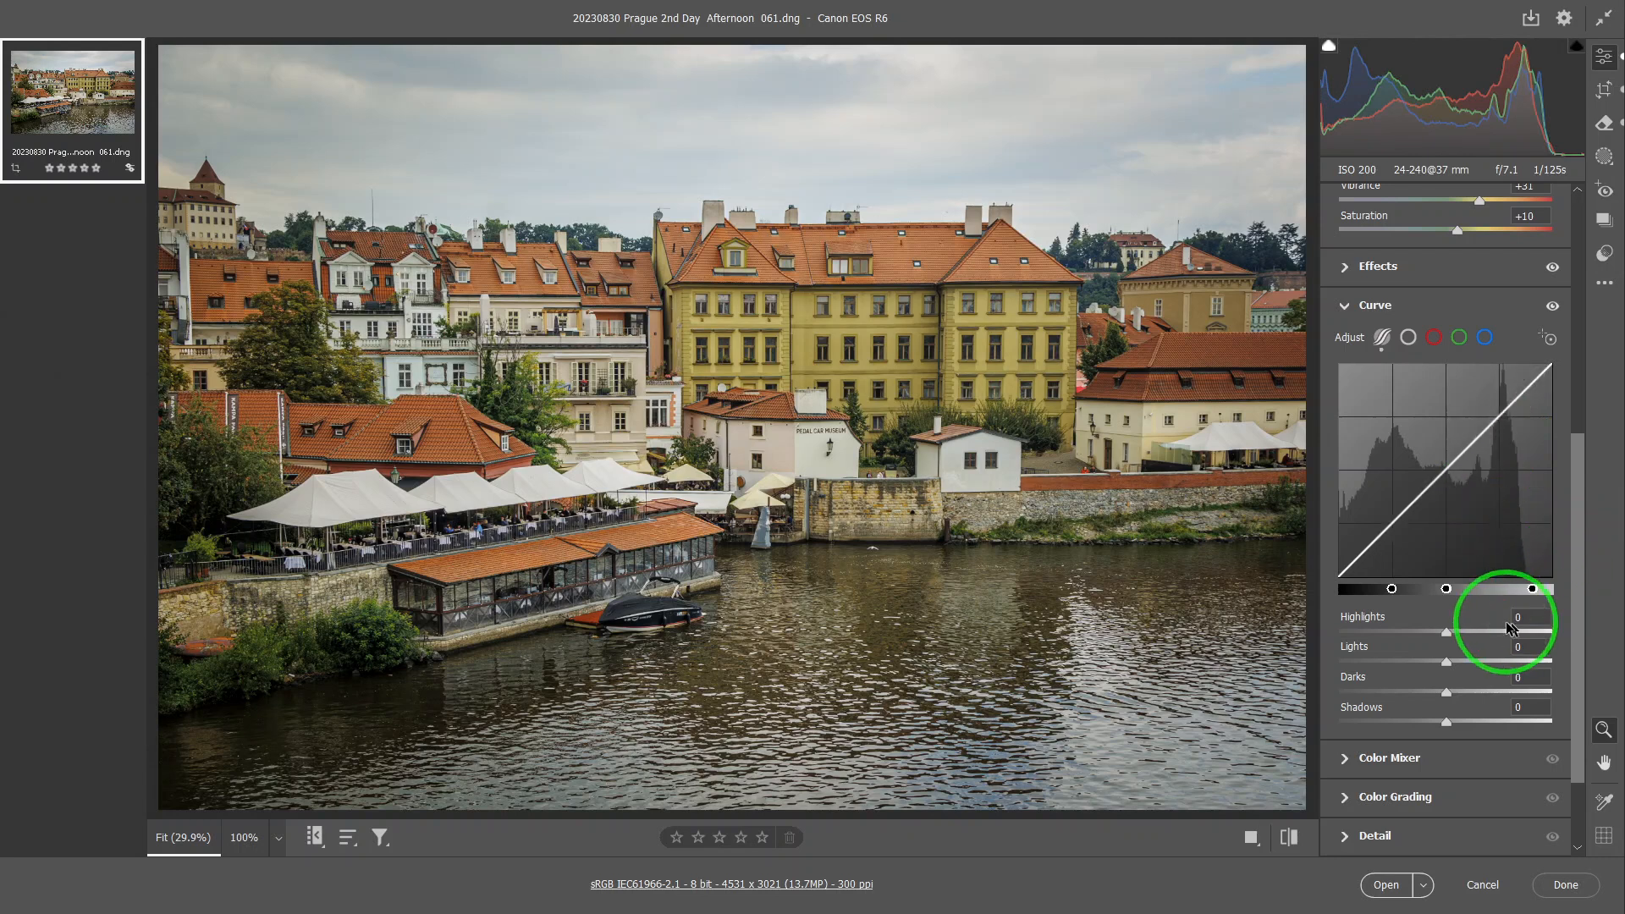
right_click(1480, 537)
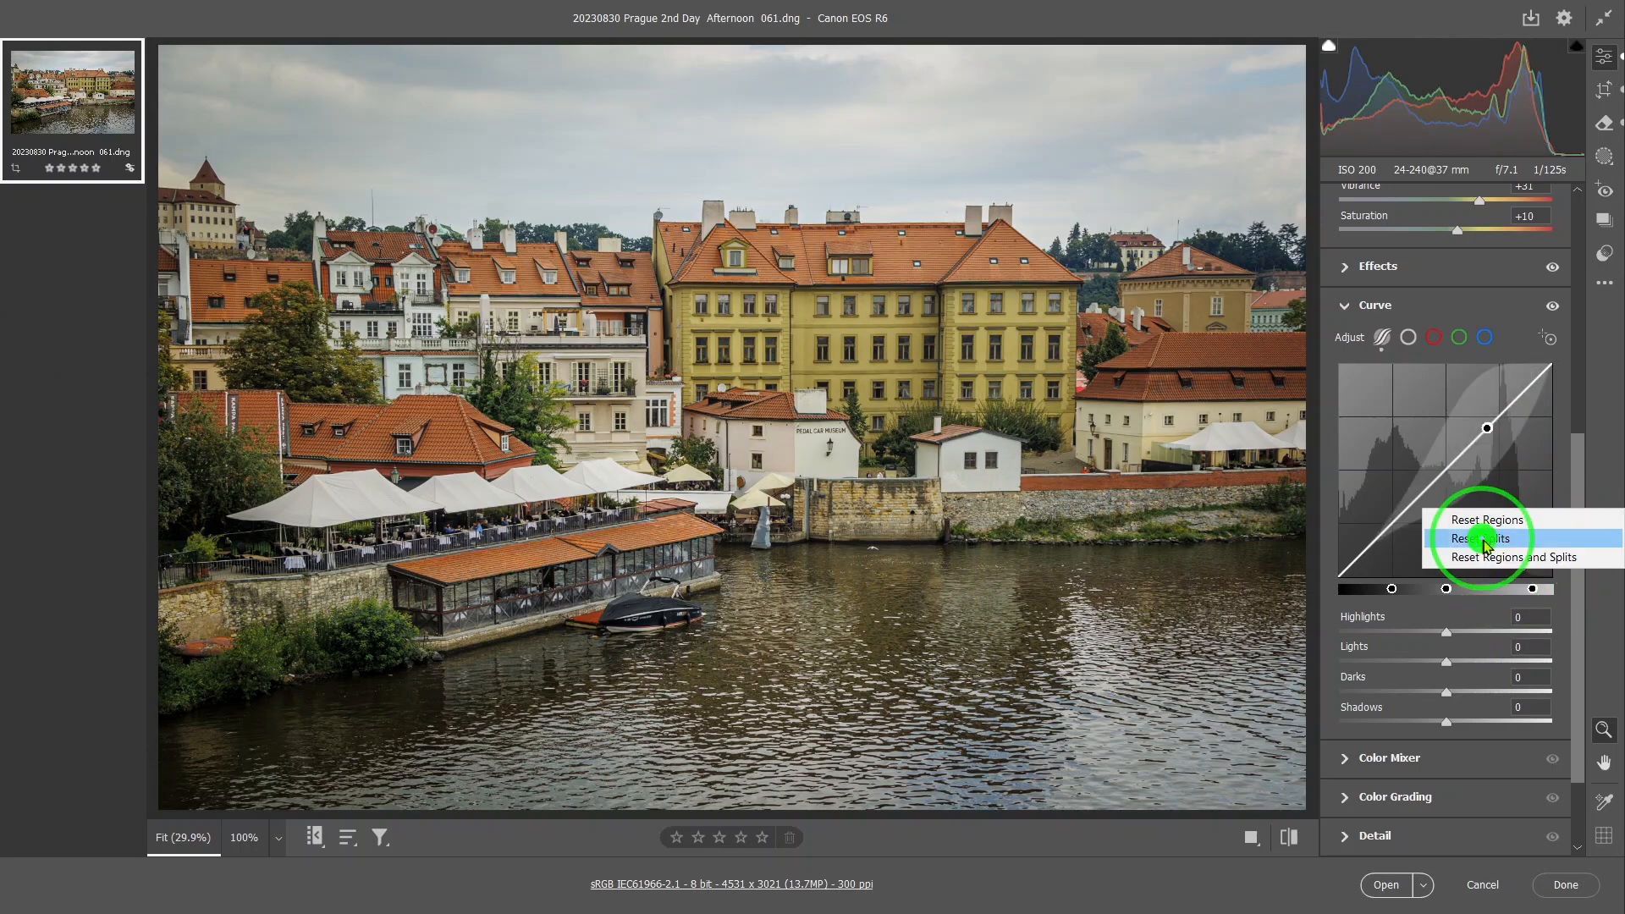
left_click(1483, 539)
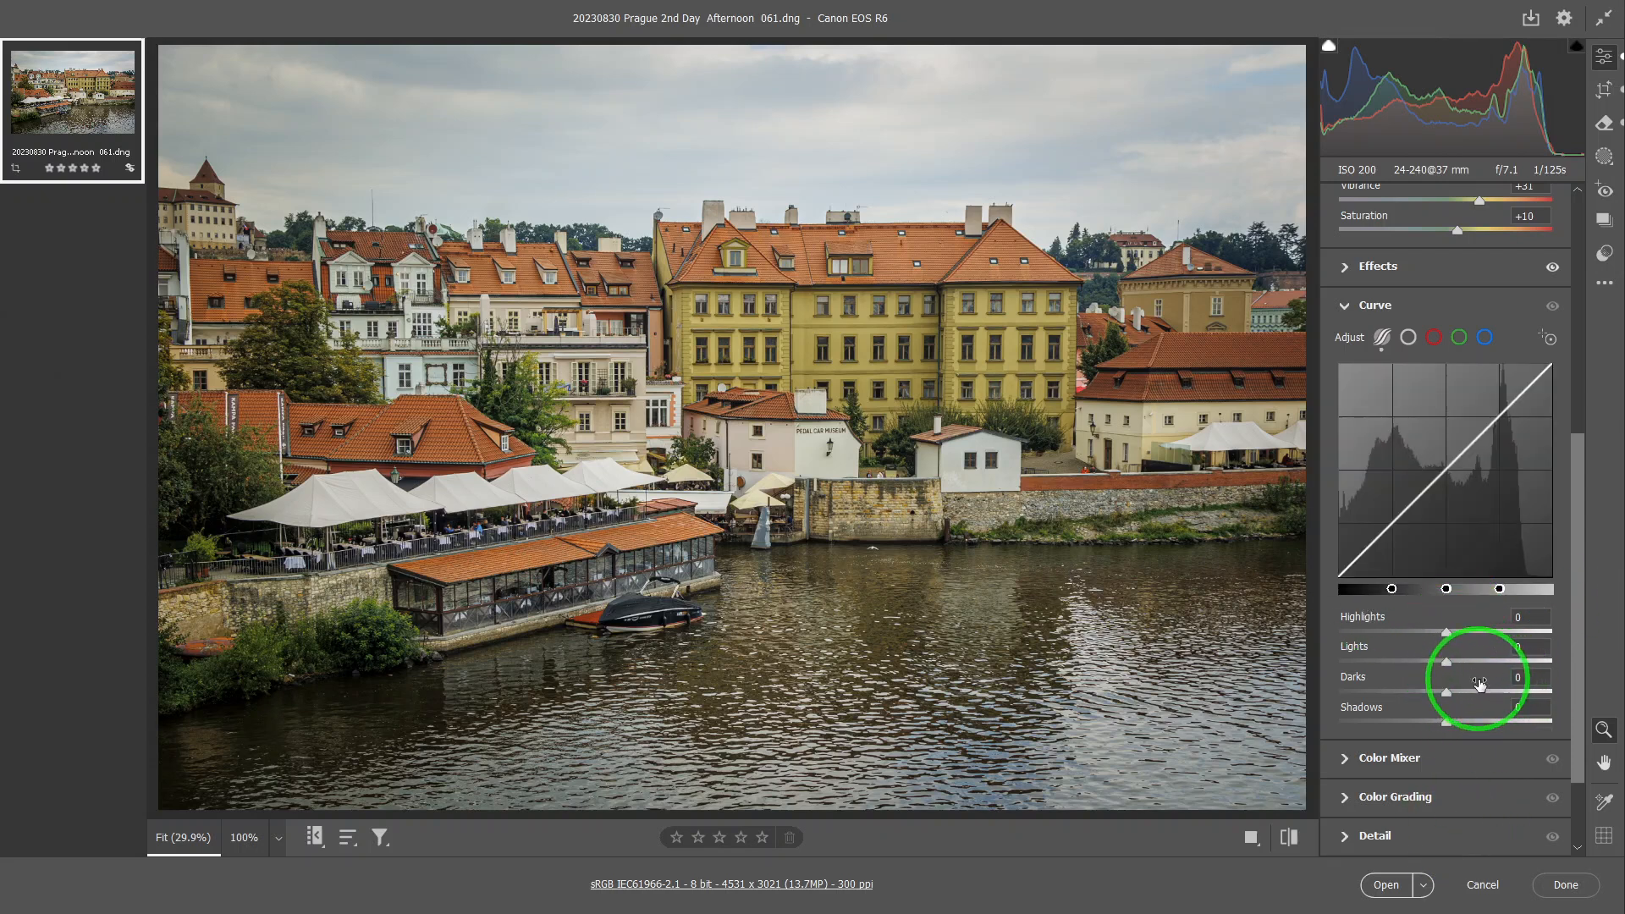
Step: Activate the on-image curve adjustment tool and use it on the white umbrellas to set Highlights to -3, and finally to +1
key("alt")
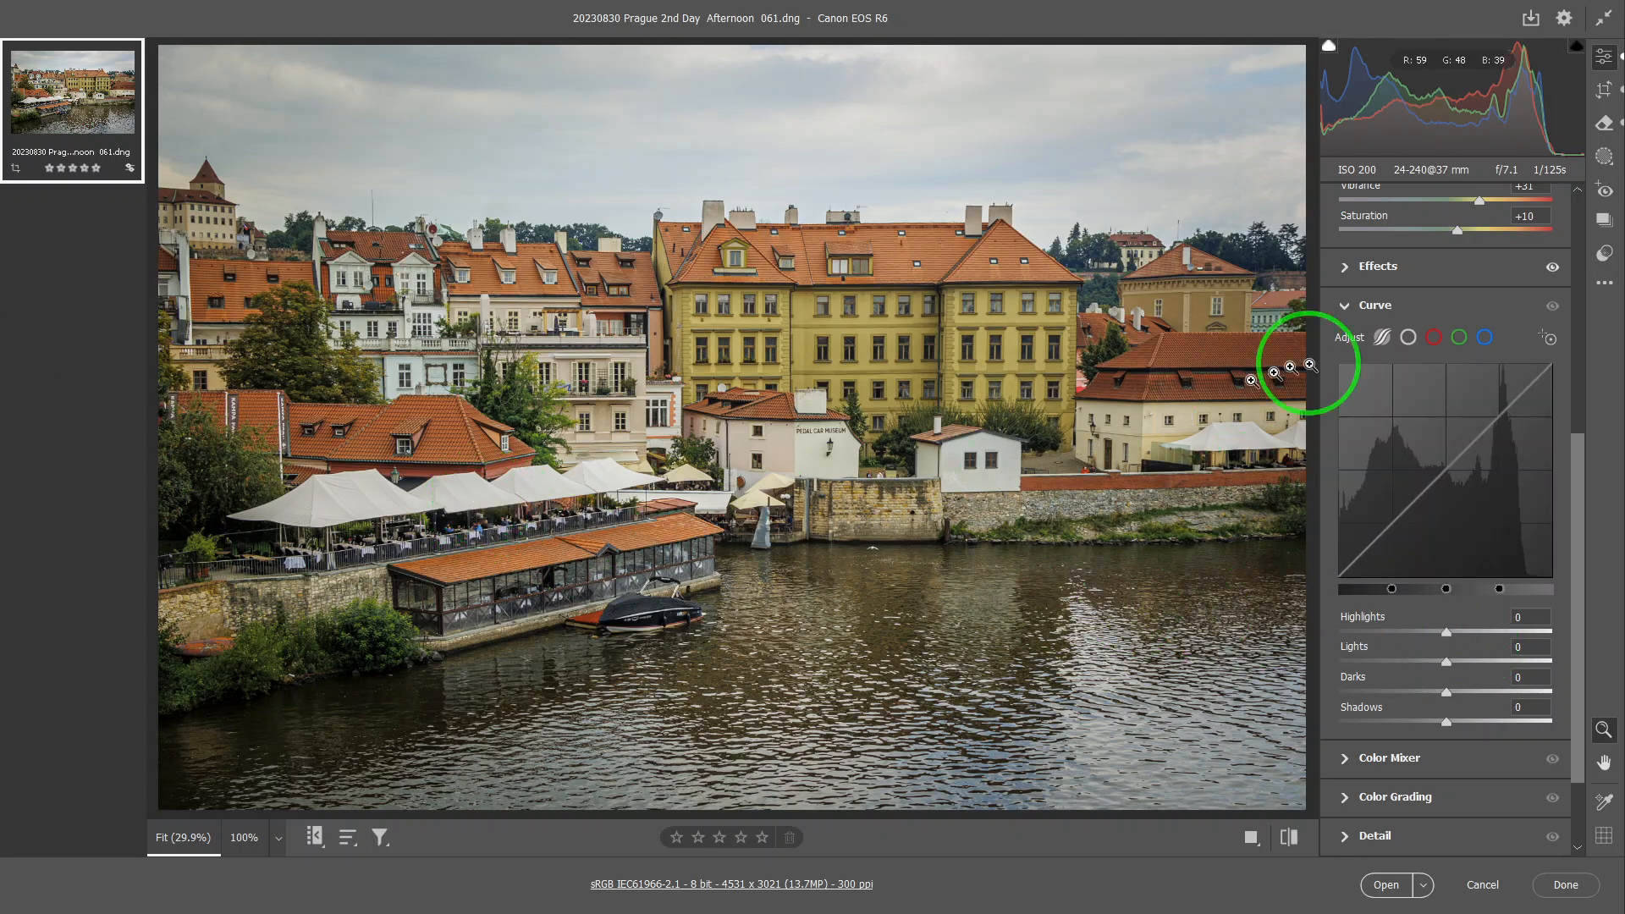
left_click(1549, 339)
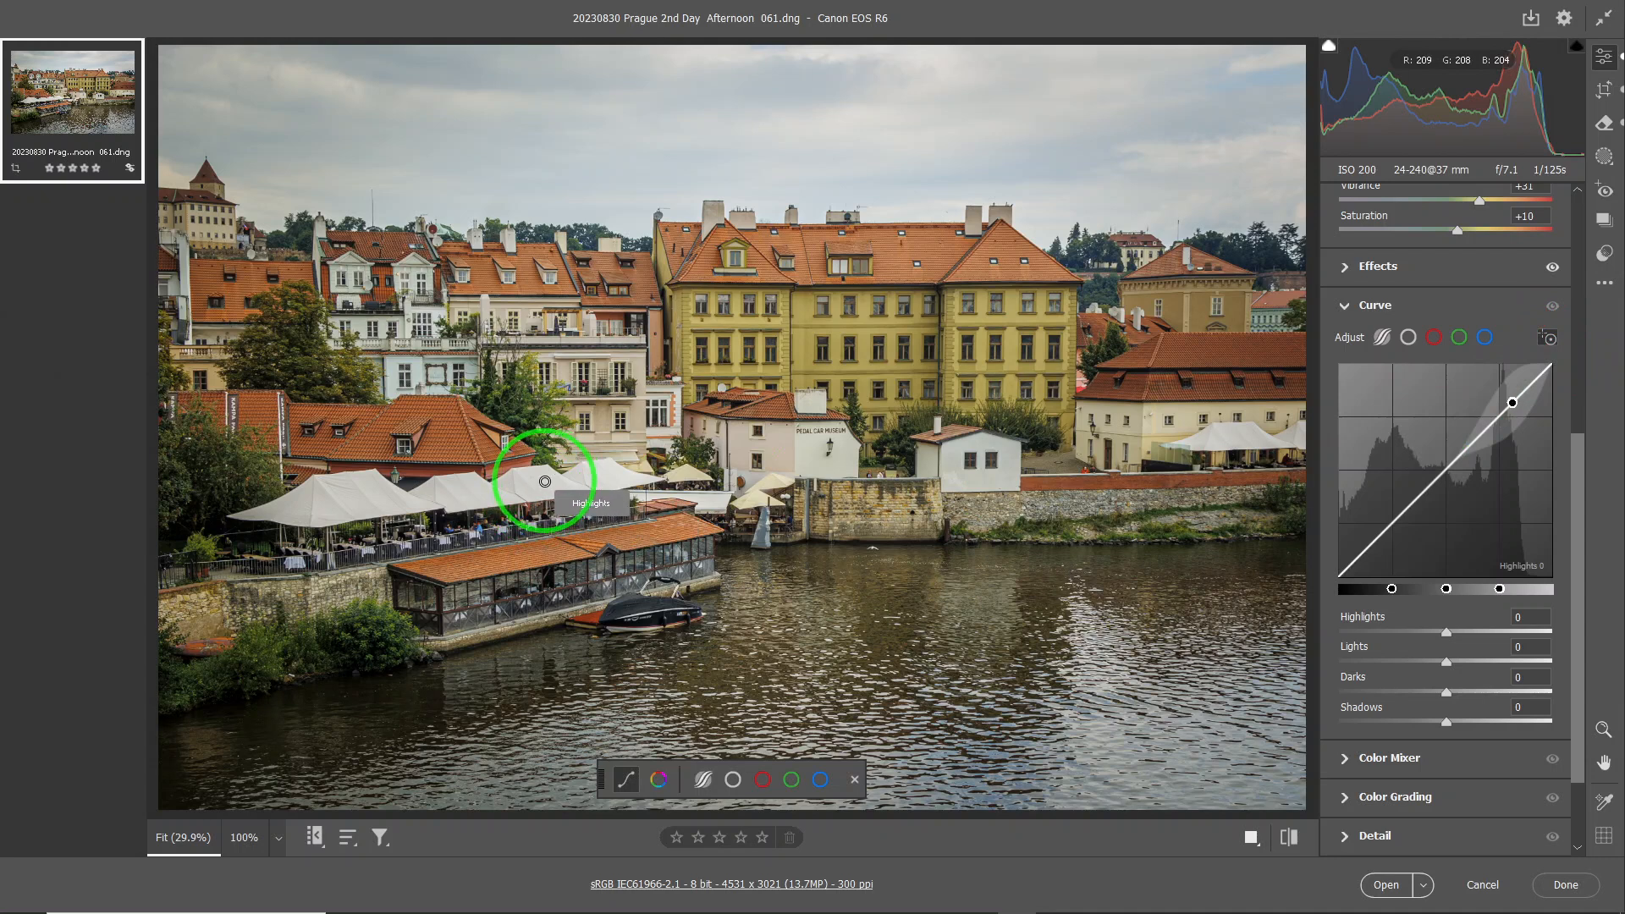
left_click_drag(544, 481, 541, 477)
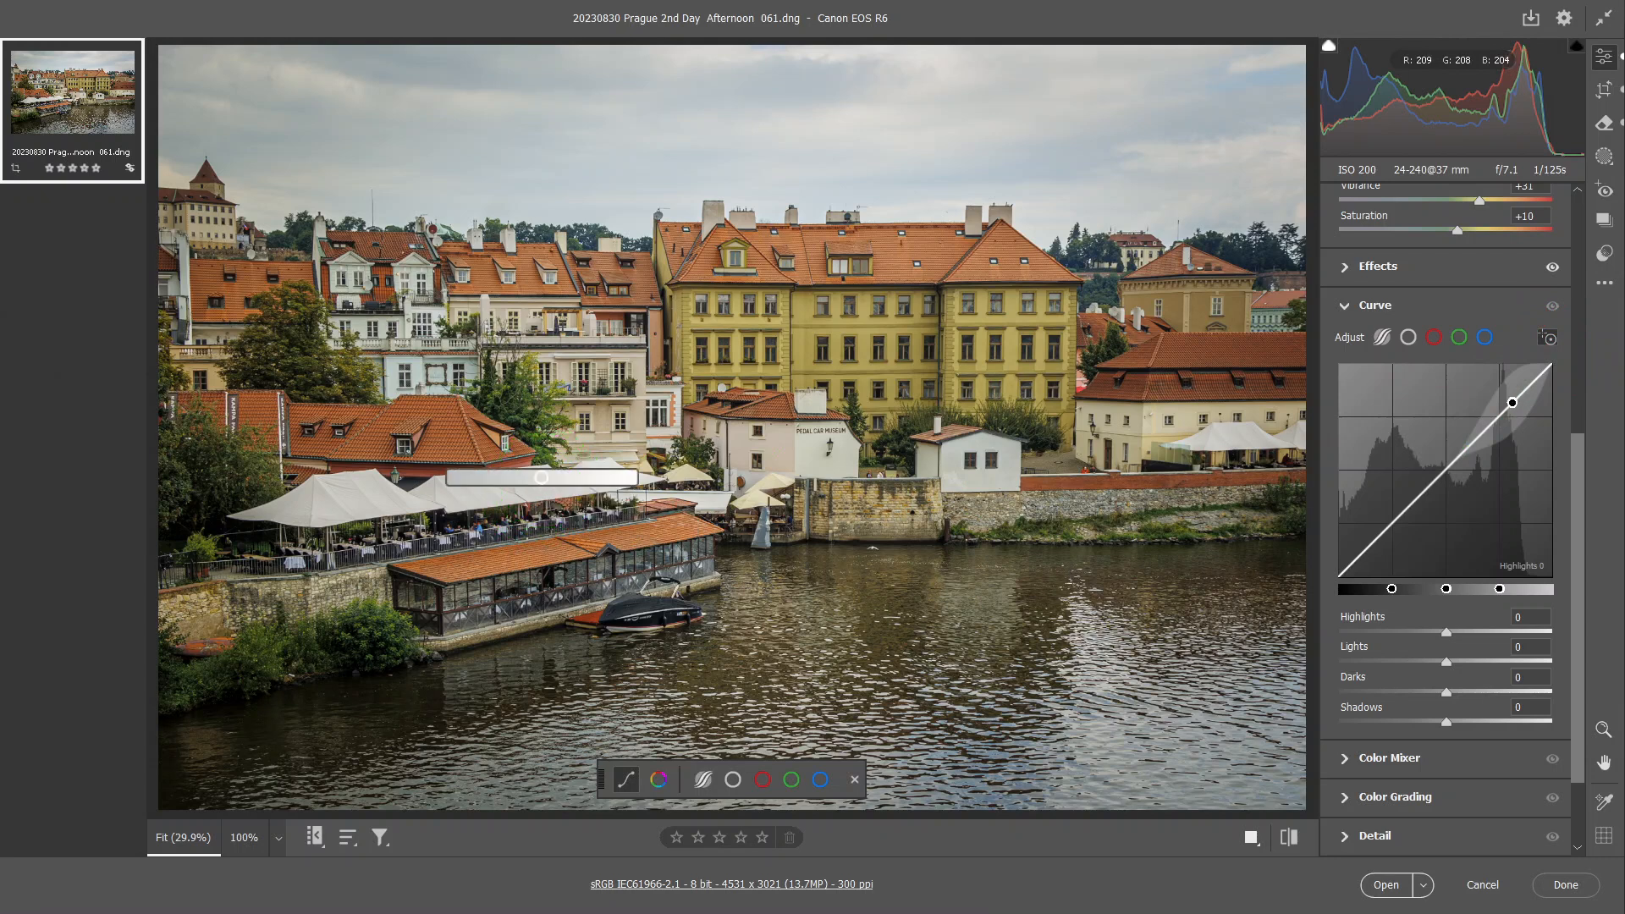
mouse_move(541, 477)
left_mouse_down()
mouse_move(493, 478)
mouse_move(575, 478)
mouse_move(471, 478)
mouse_move(607, 478)
mouse_move(487, 478)
mouse_move(539, 478)
left_mouse_up()
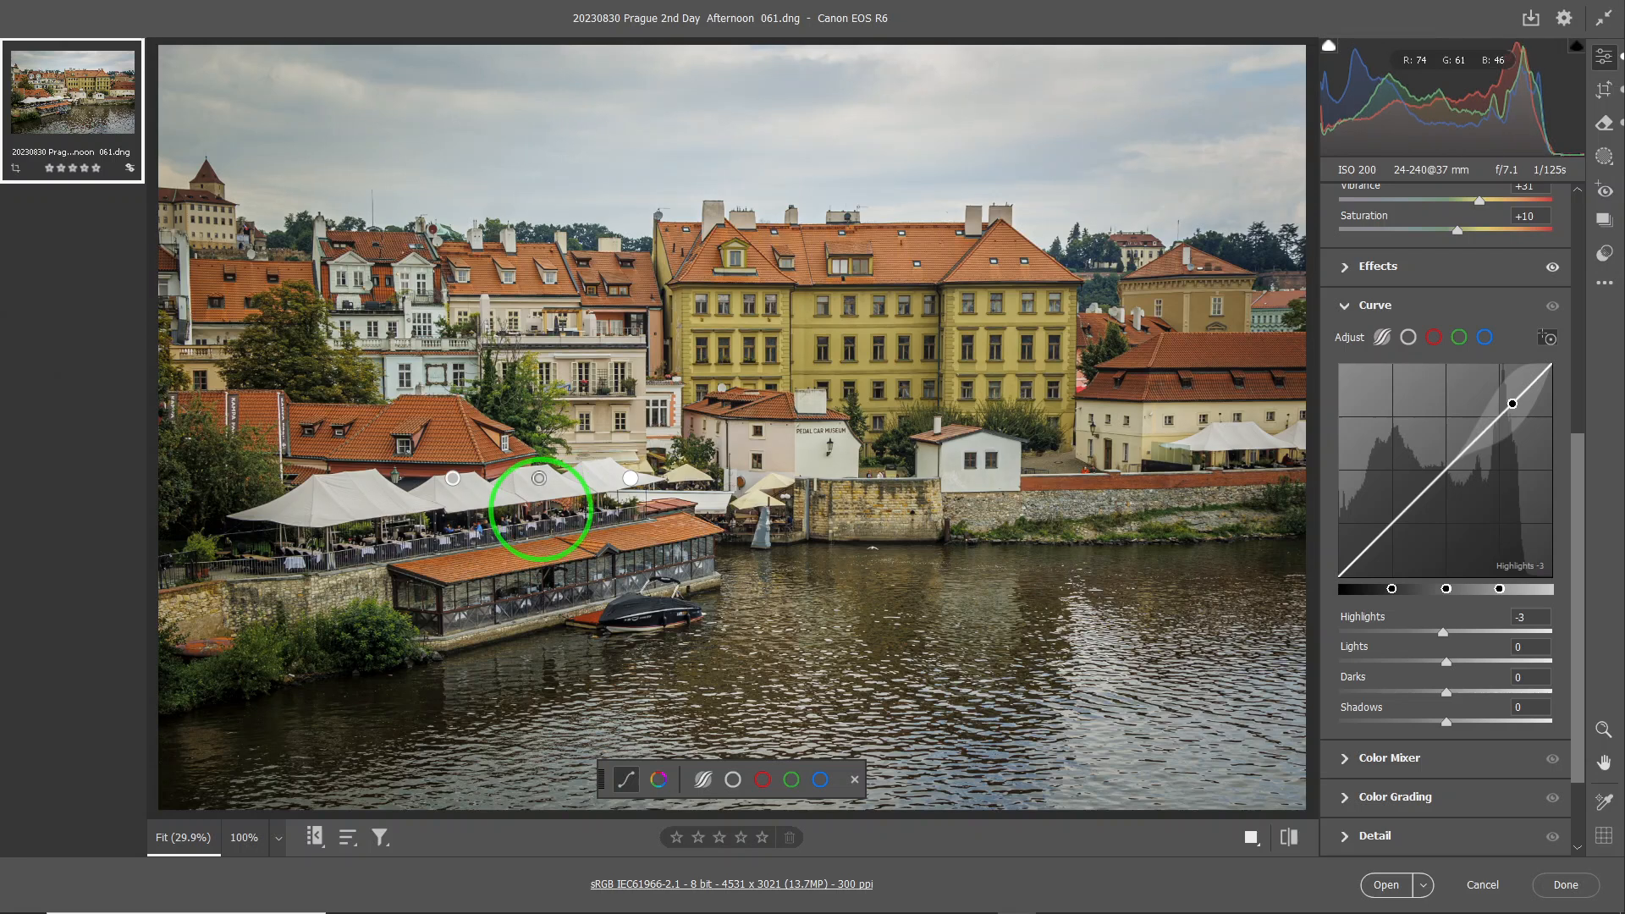
left_click_drag(538, 478, 542, 478)
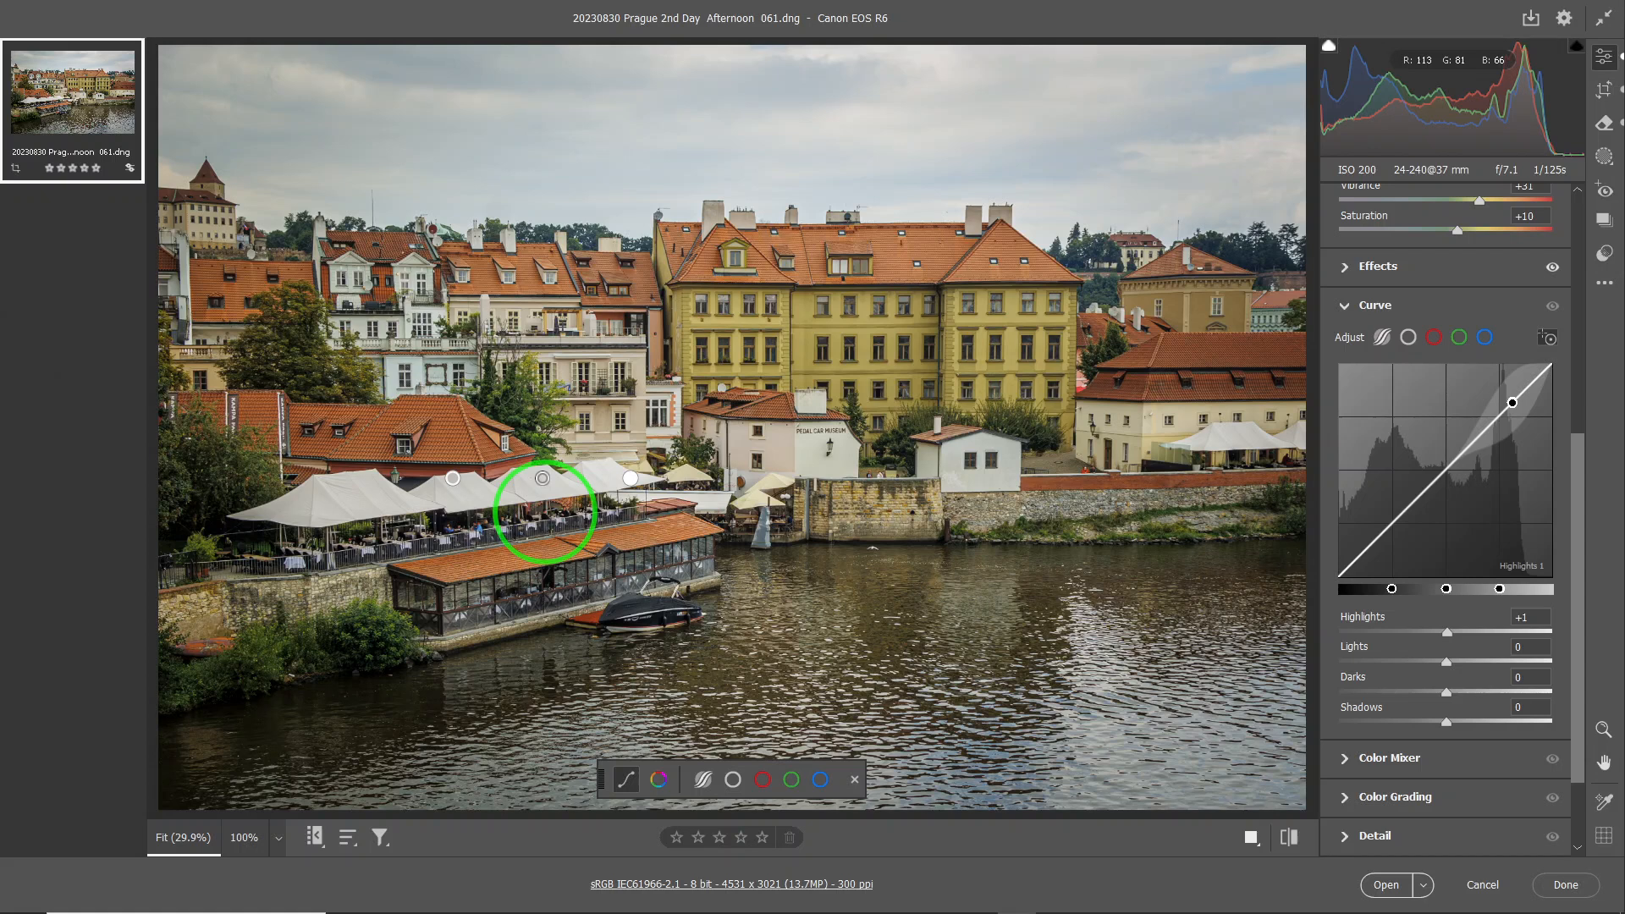
left_click(536, 377)
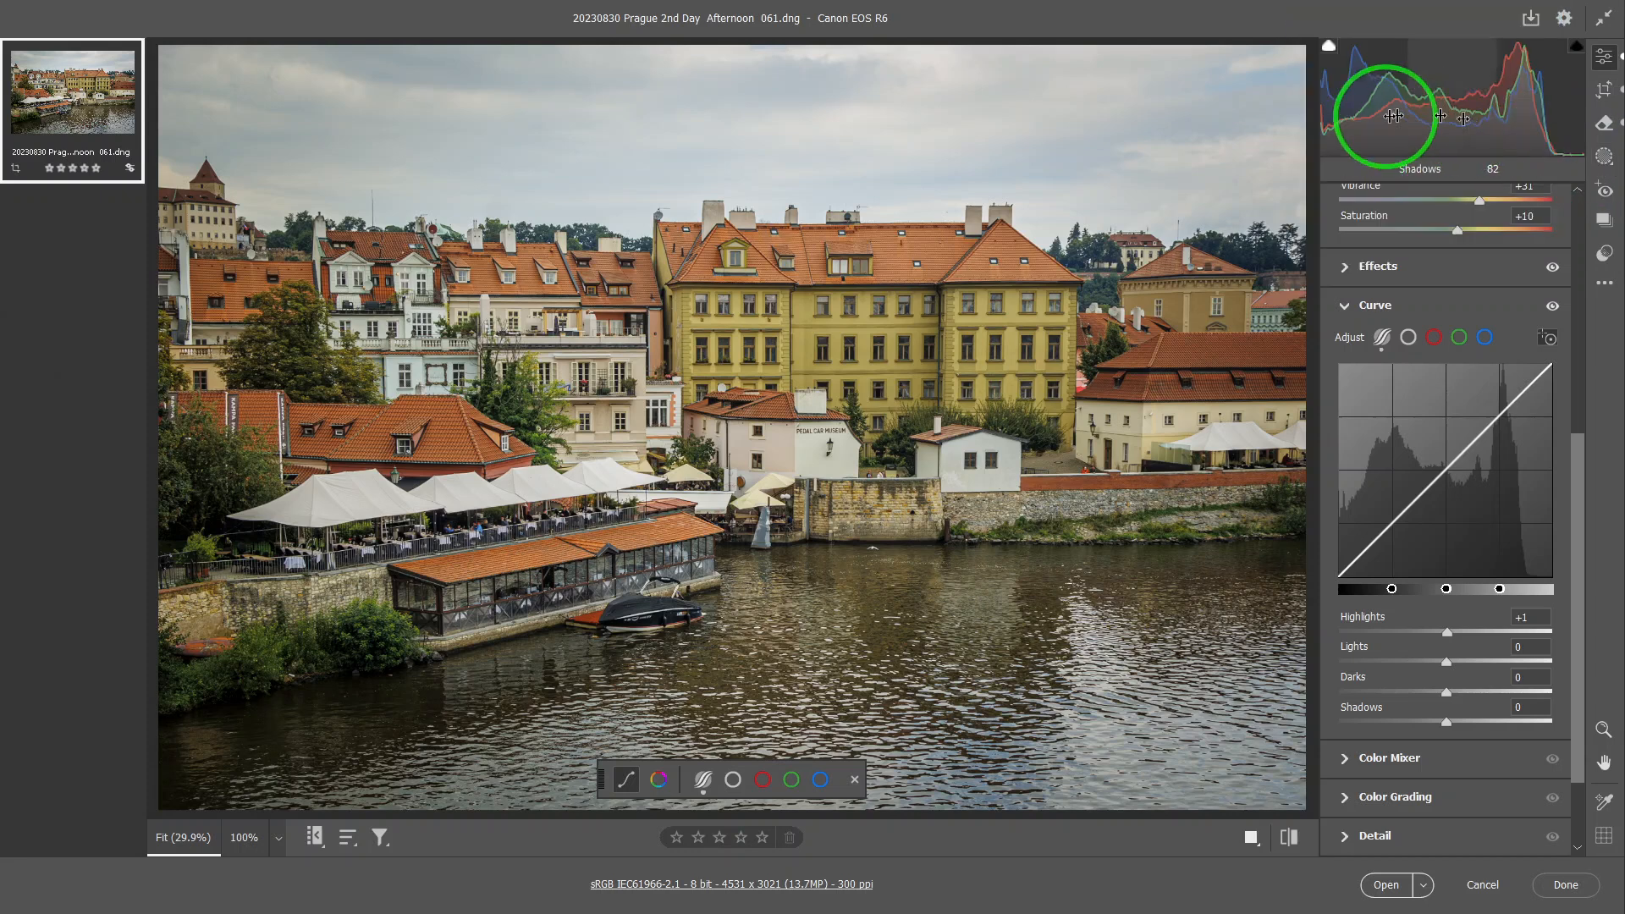
Step: Reset the parametric curve with Reset Regions and Splits, and switch the Curve to the point curve
right_click(1483, 490)
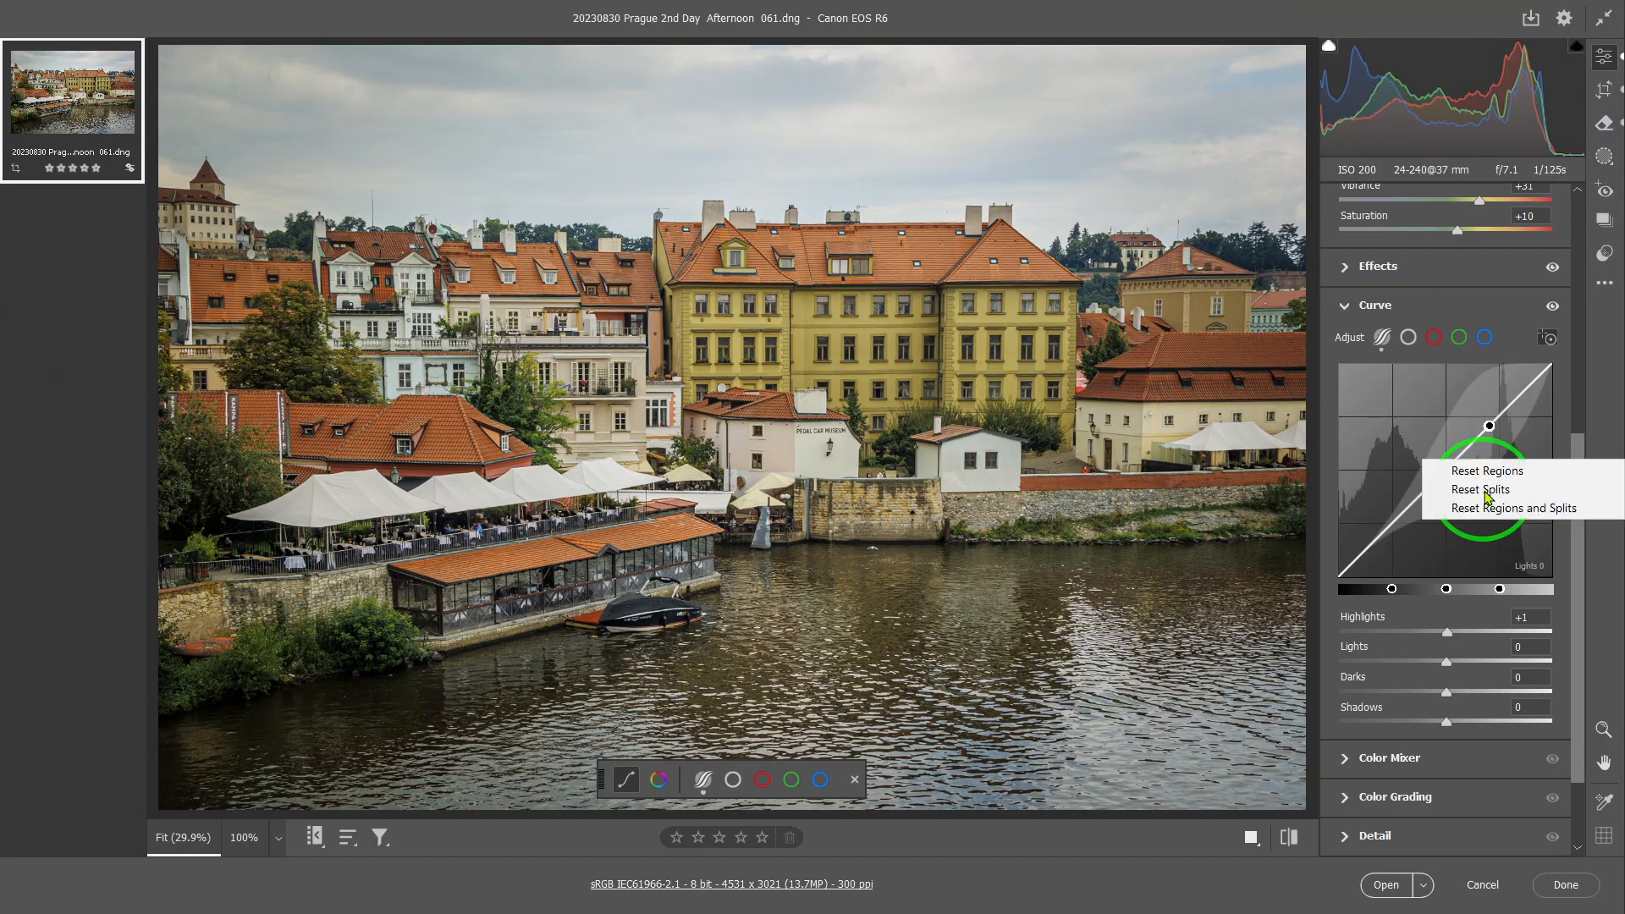
left_click(1489, 510)
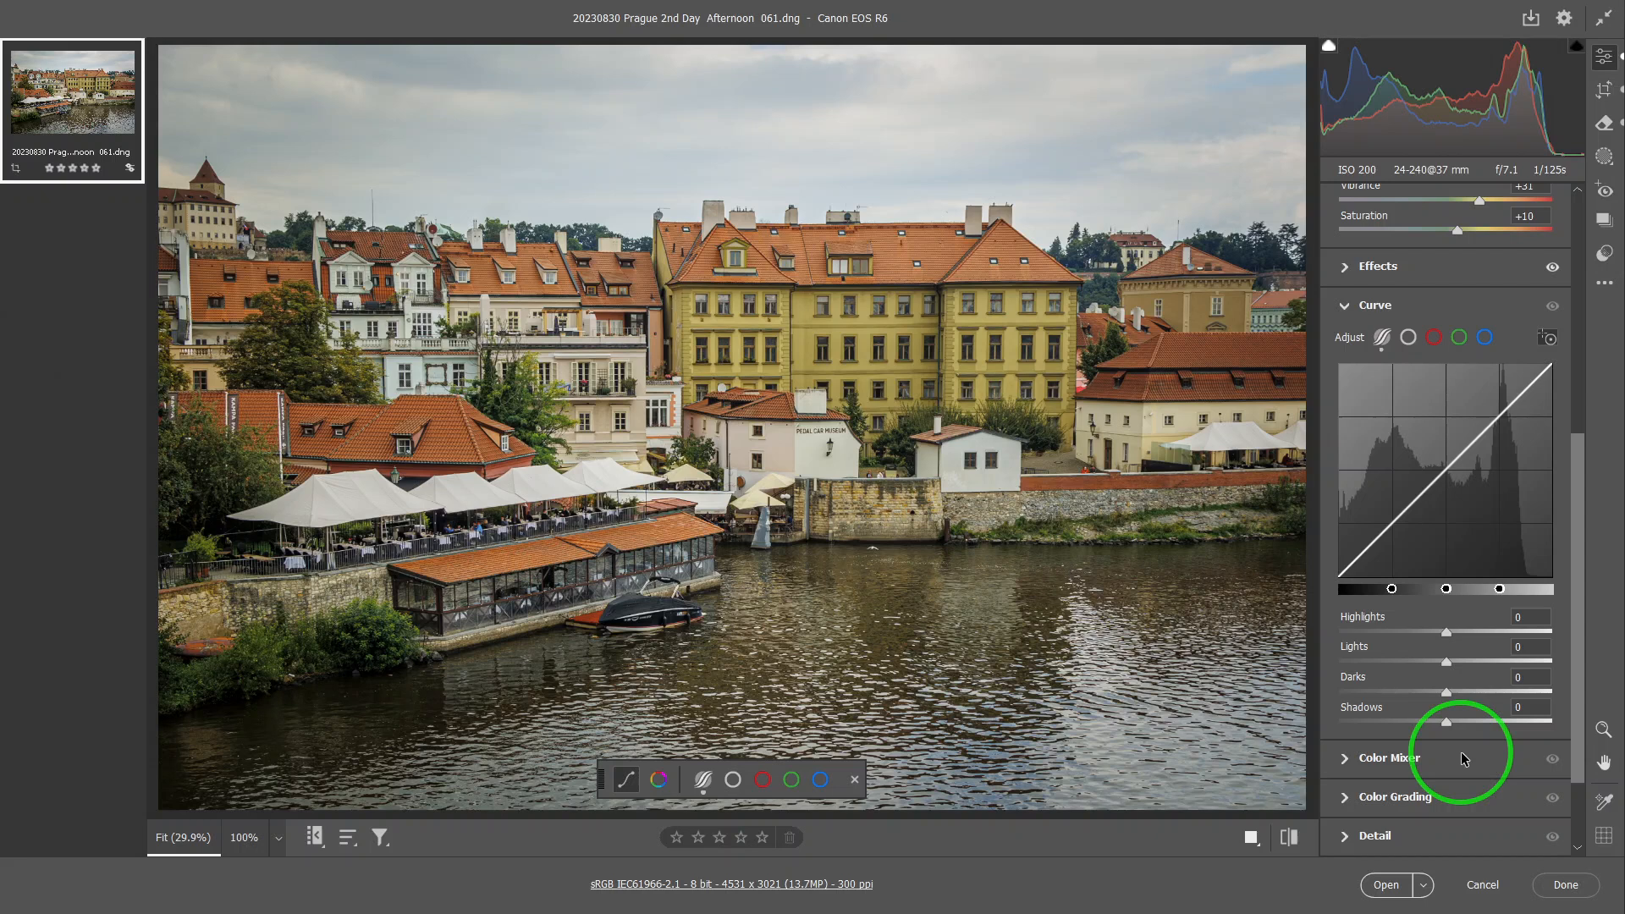
left_click(1407, 338)
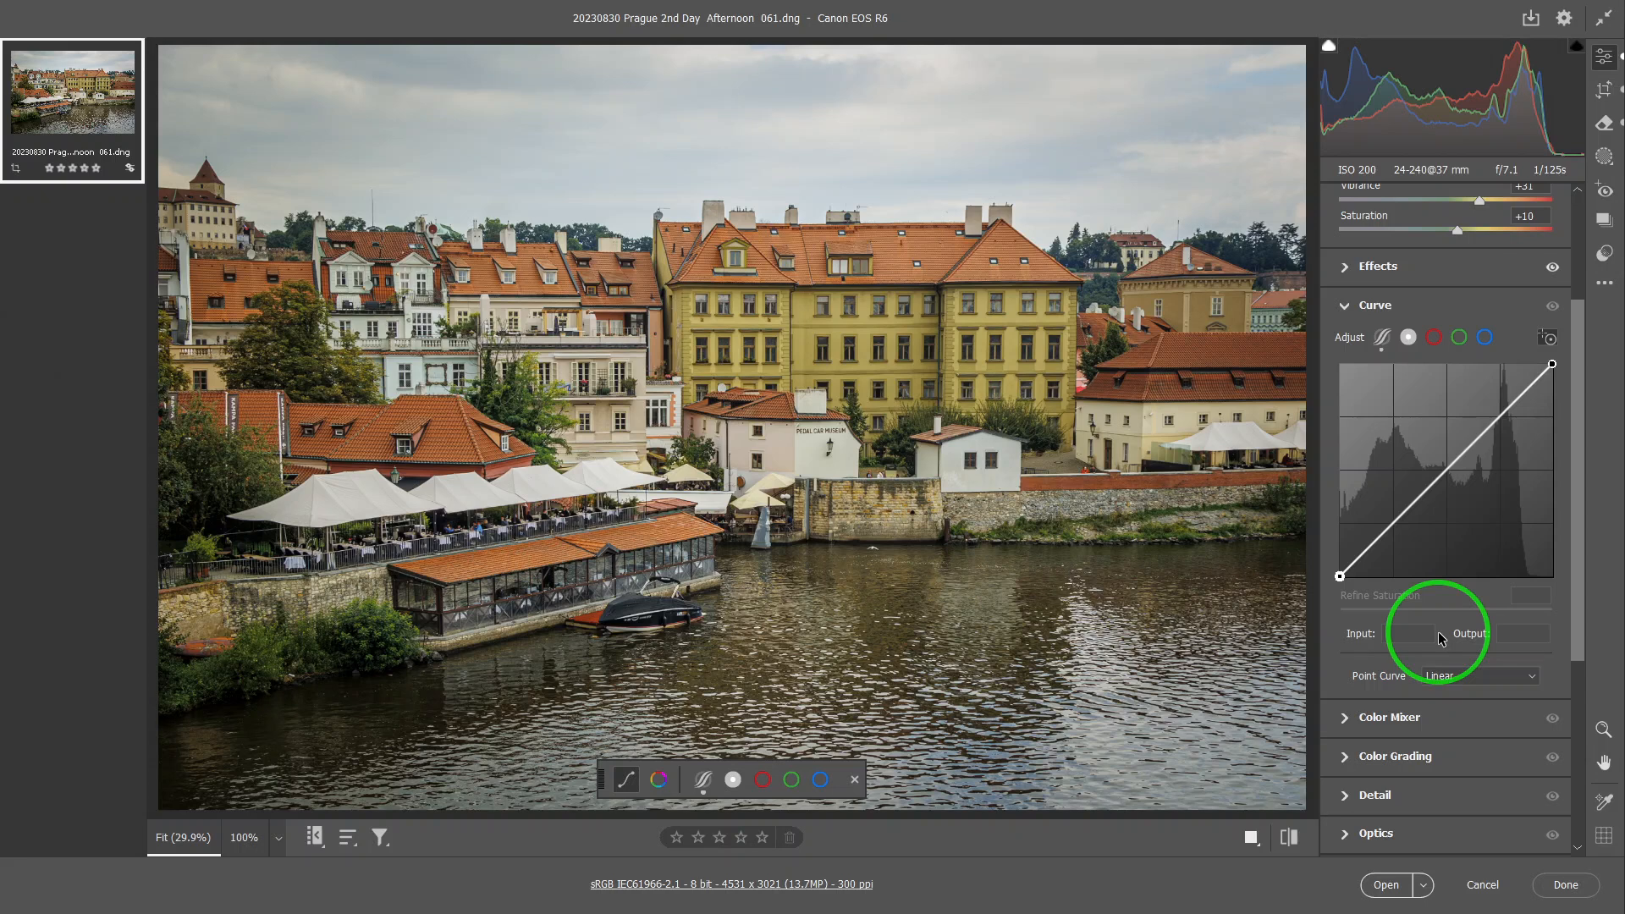
Step: Collapse the Color section to bring the Light settings and the point curve closer together
scroll(1476, 598, "up", 5)
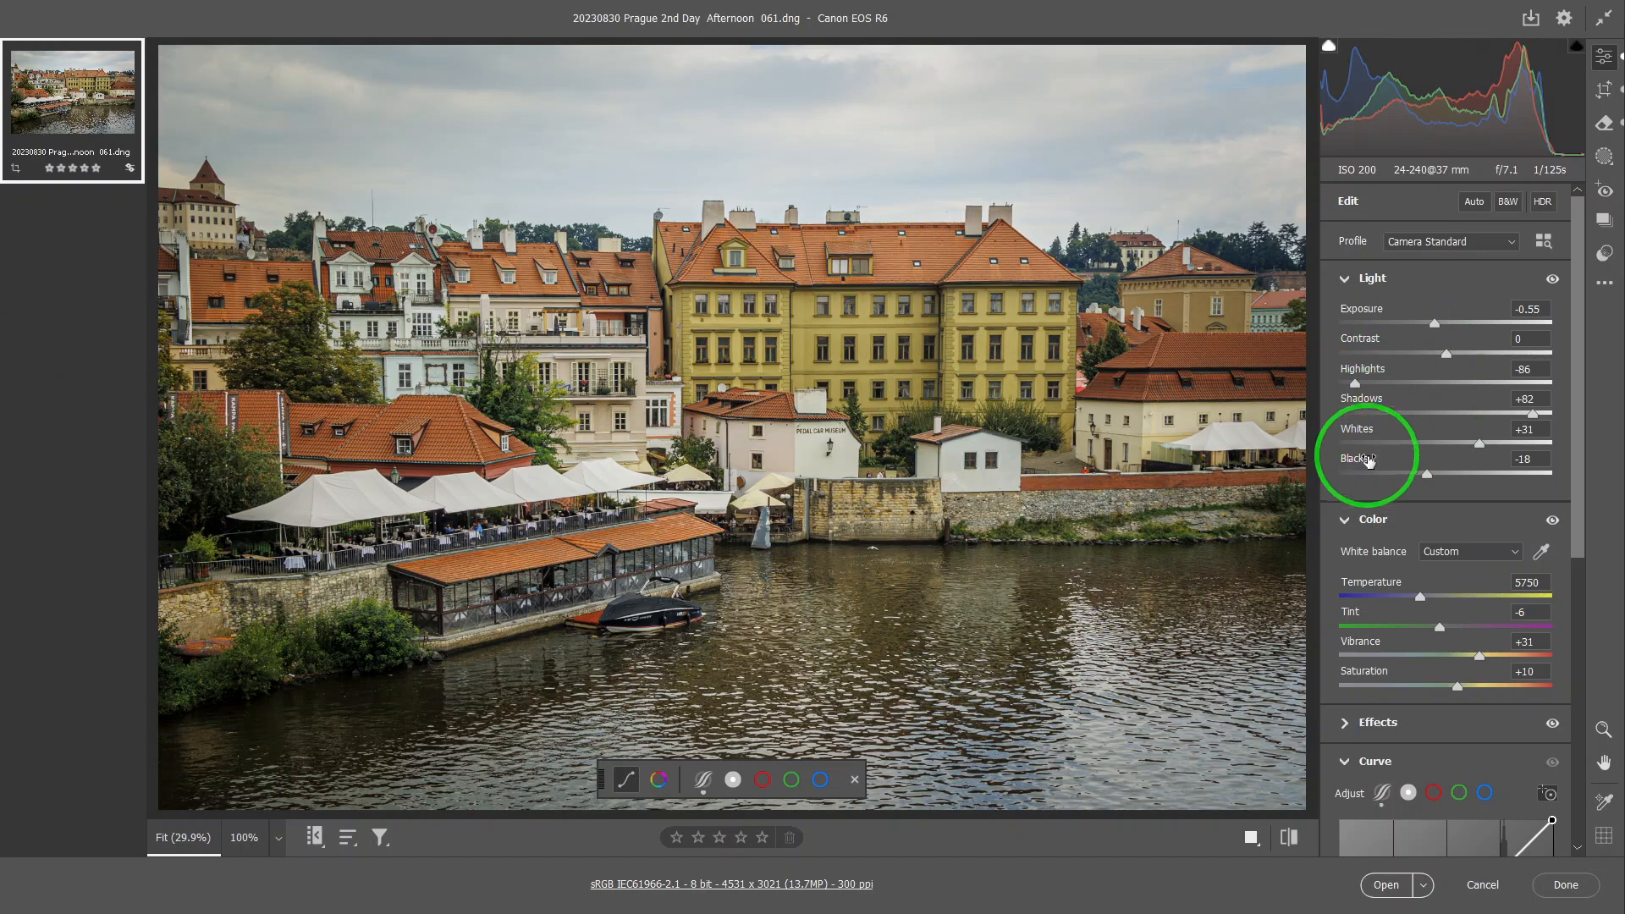
scroll(1478, 550, "down", 3)
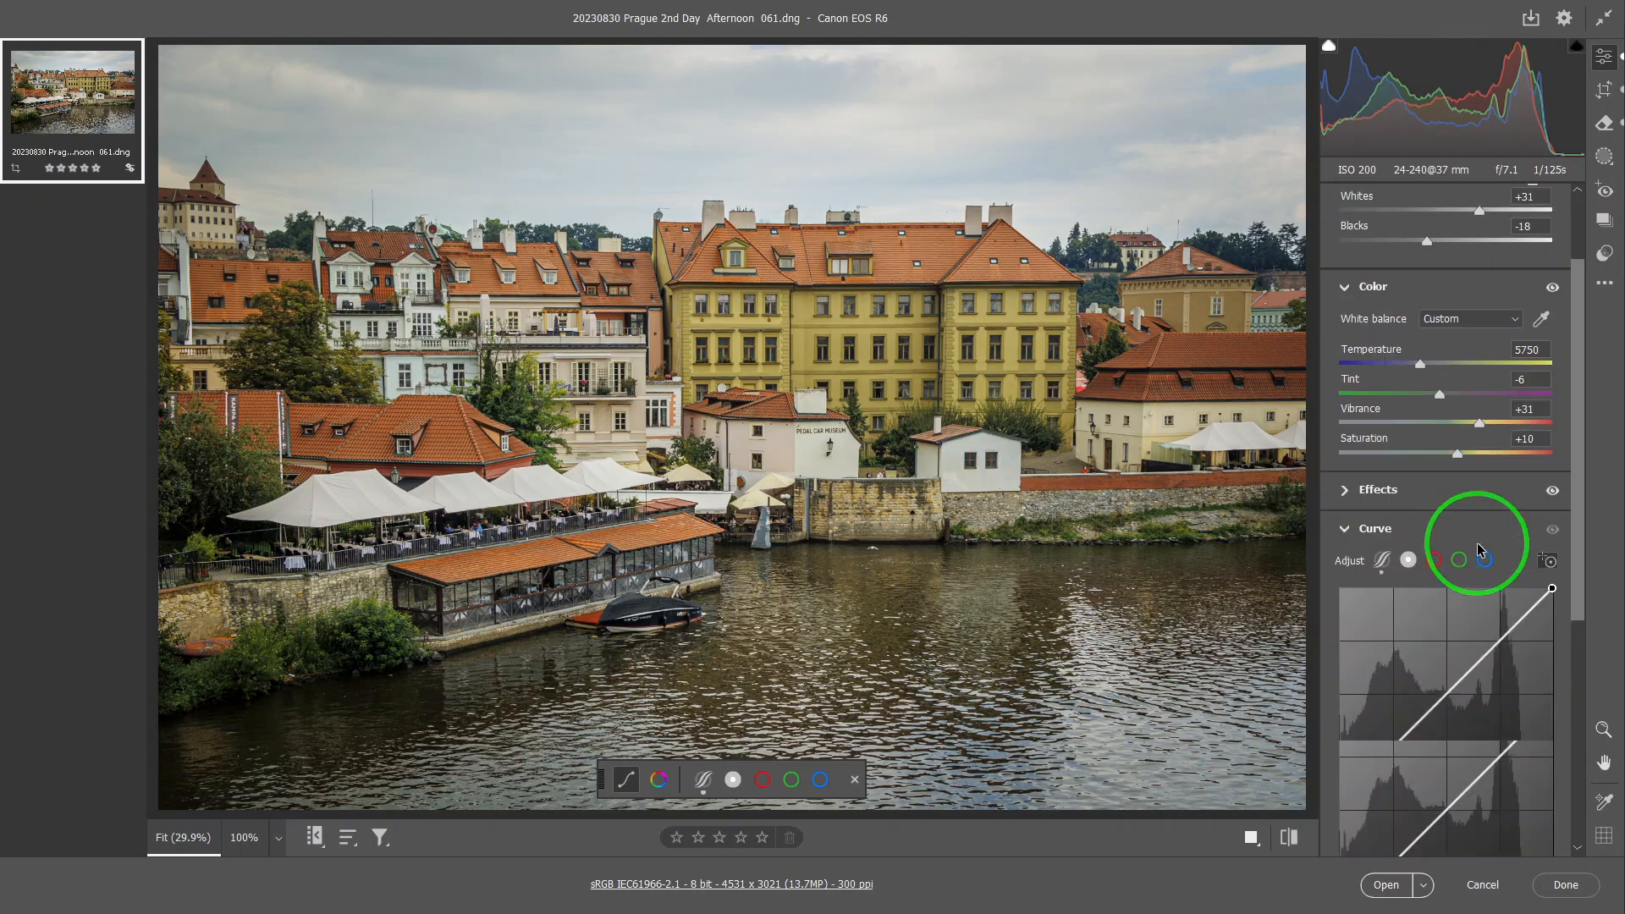
scroll(1479, 545, "down", 2)
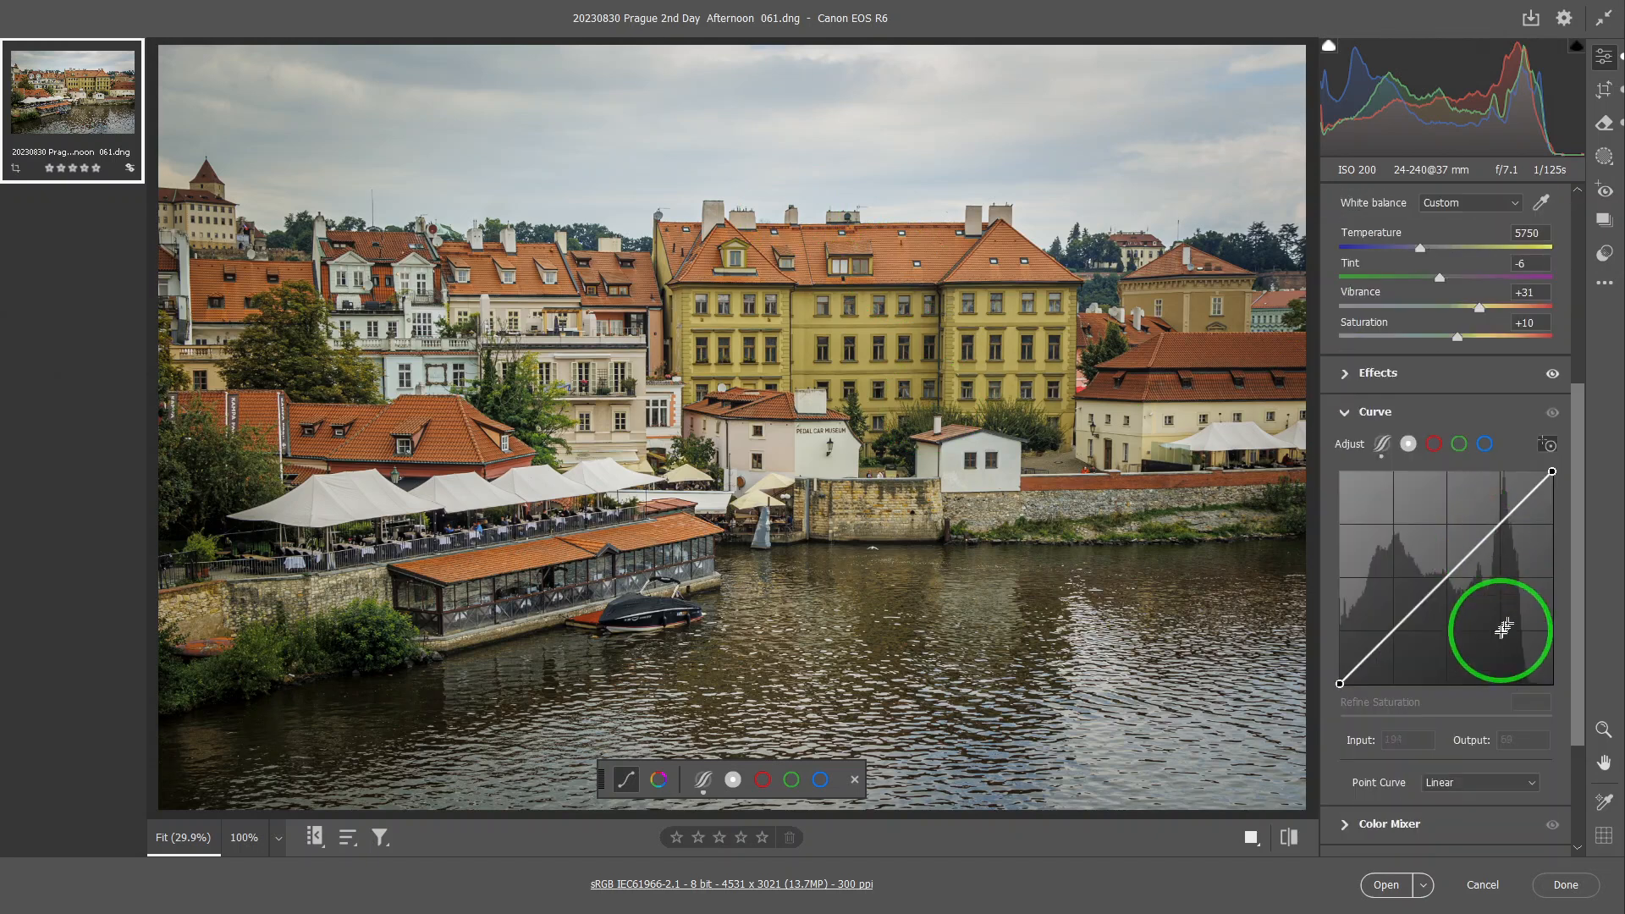
scroll(1448, 538, "up", 3)
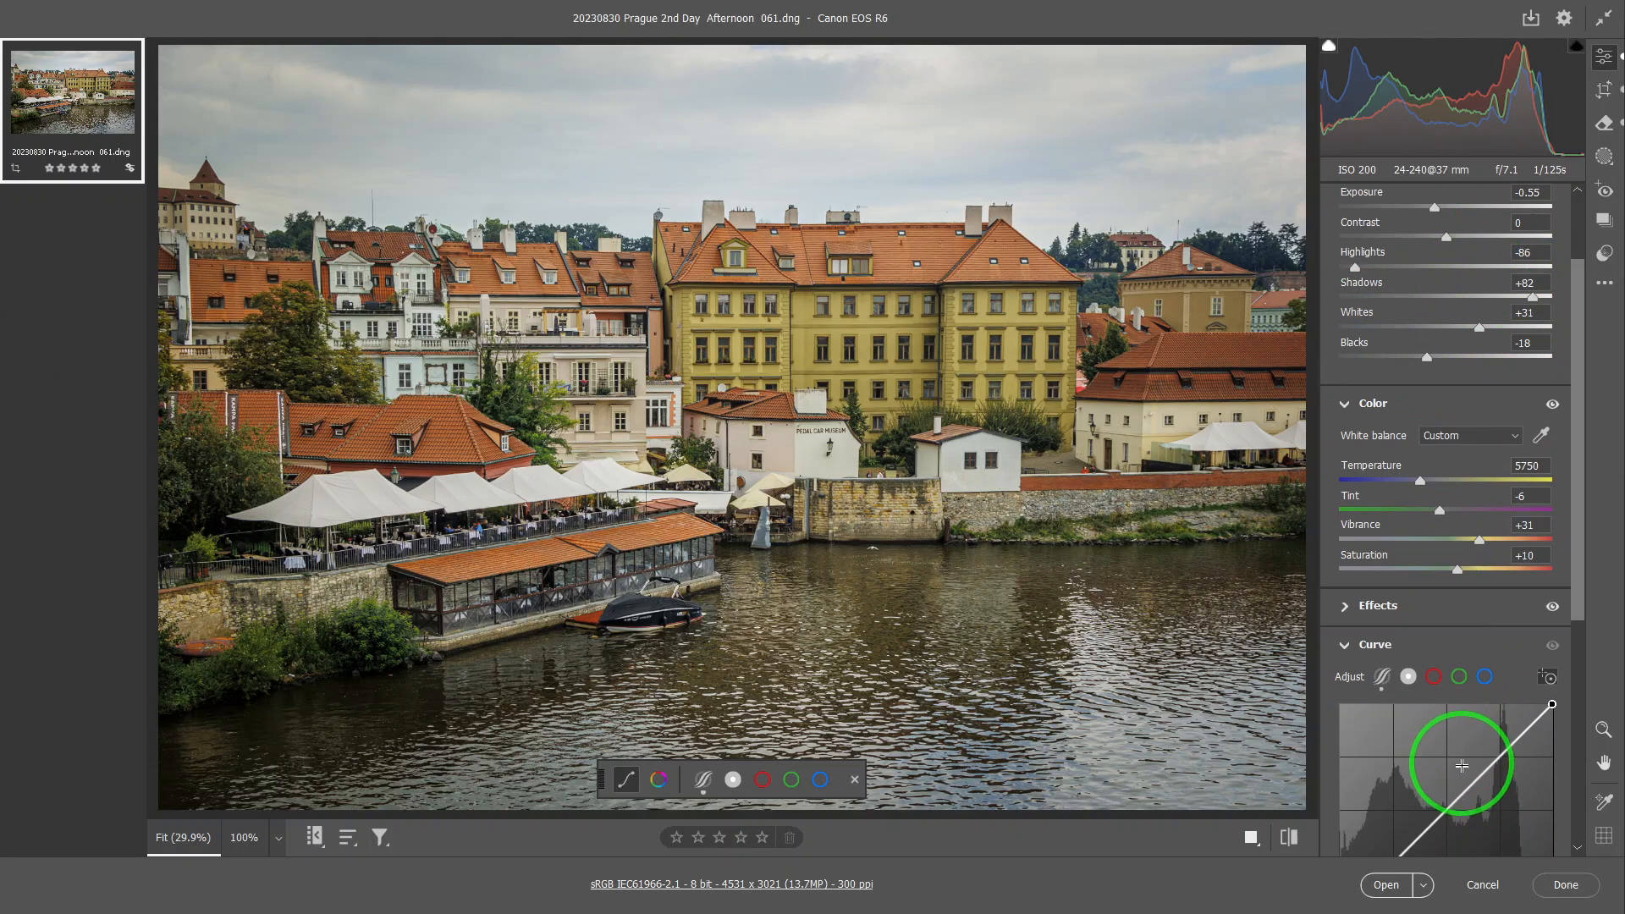
scroll(1462, 748, "down", 2)
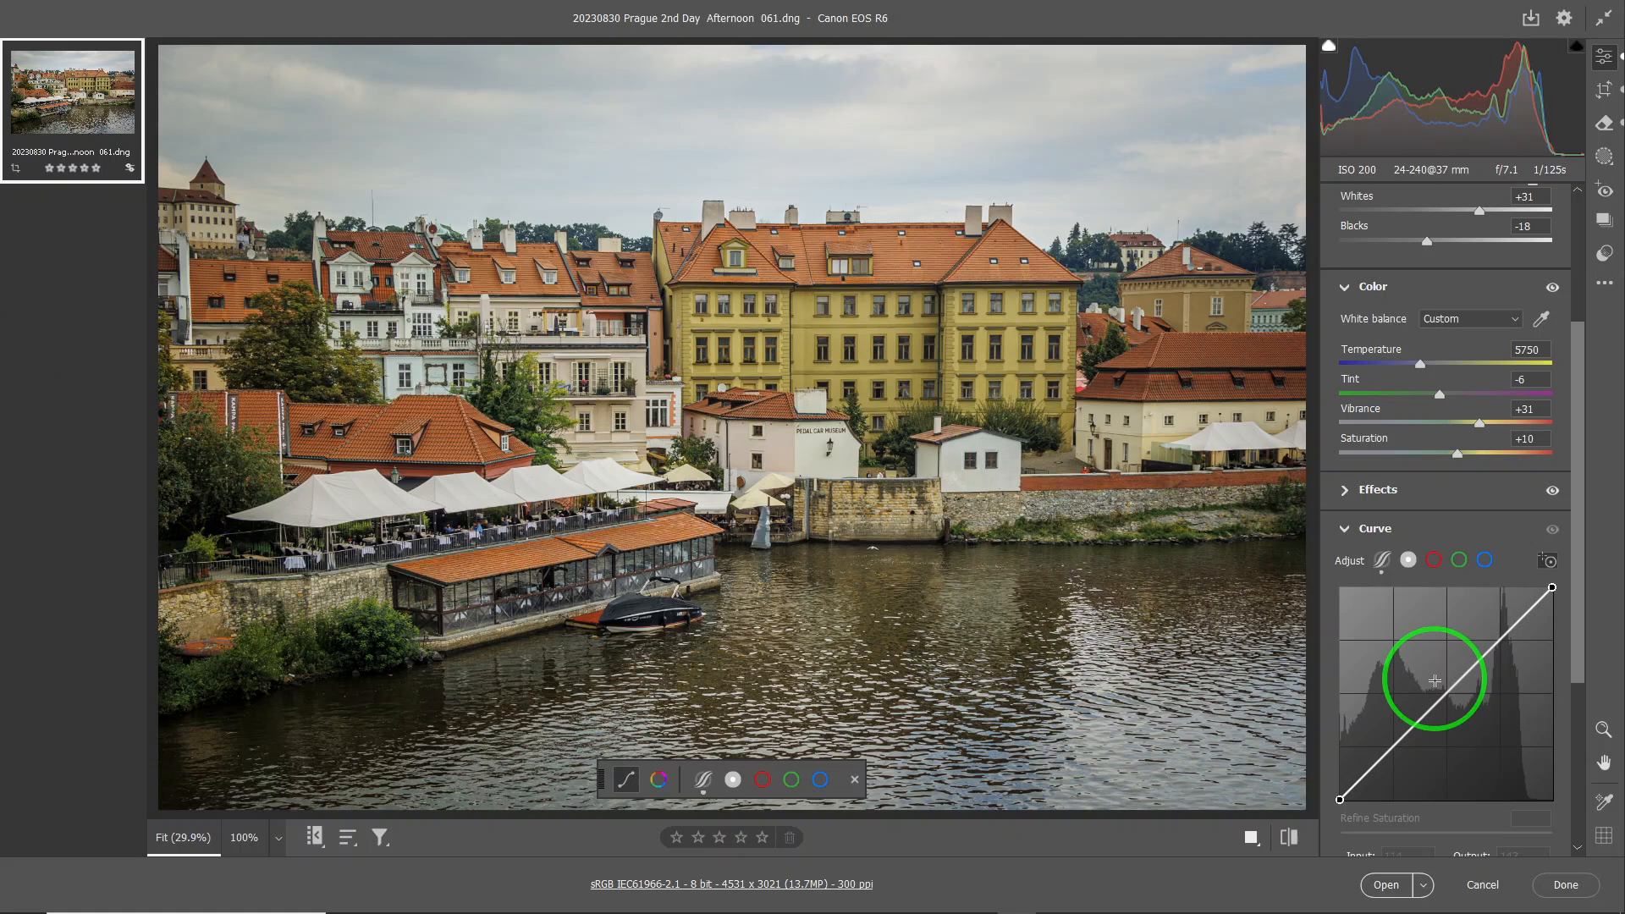
left_click(1347, 289)
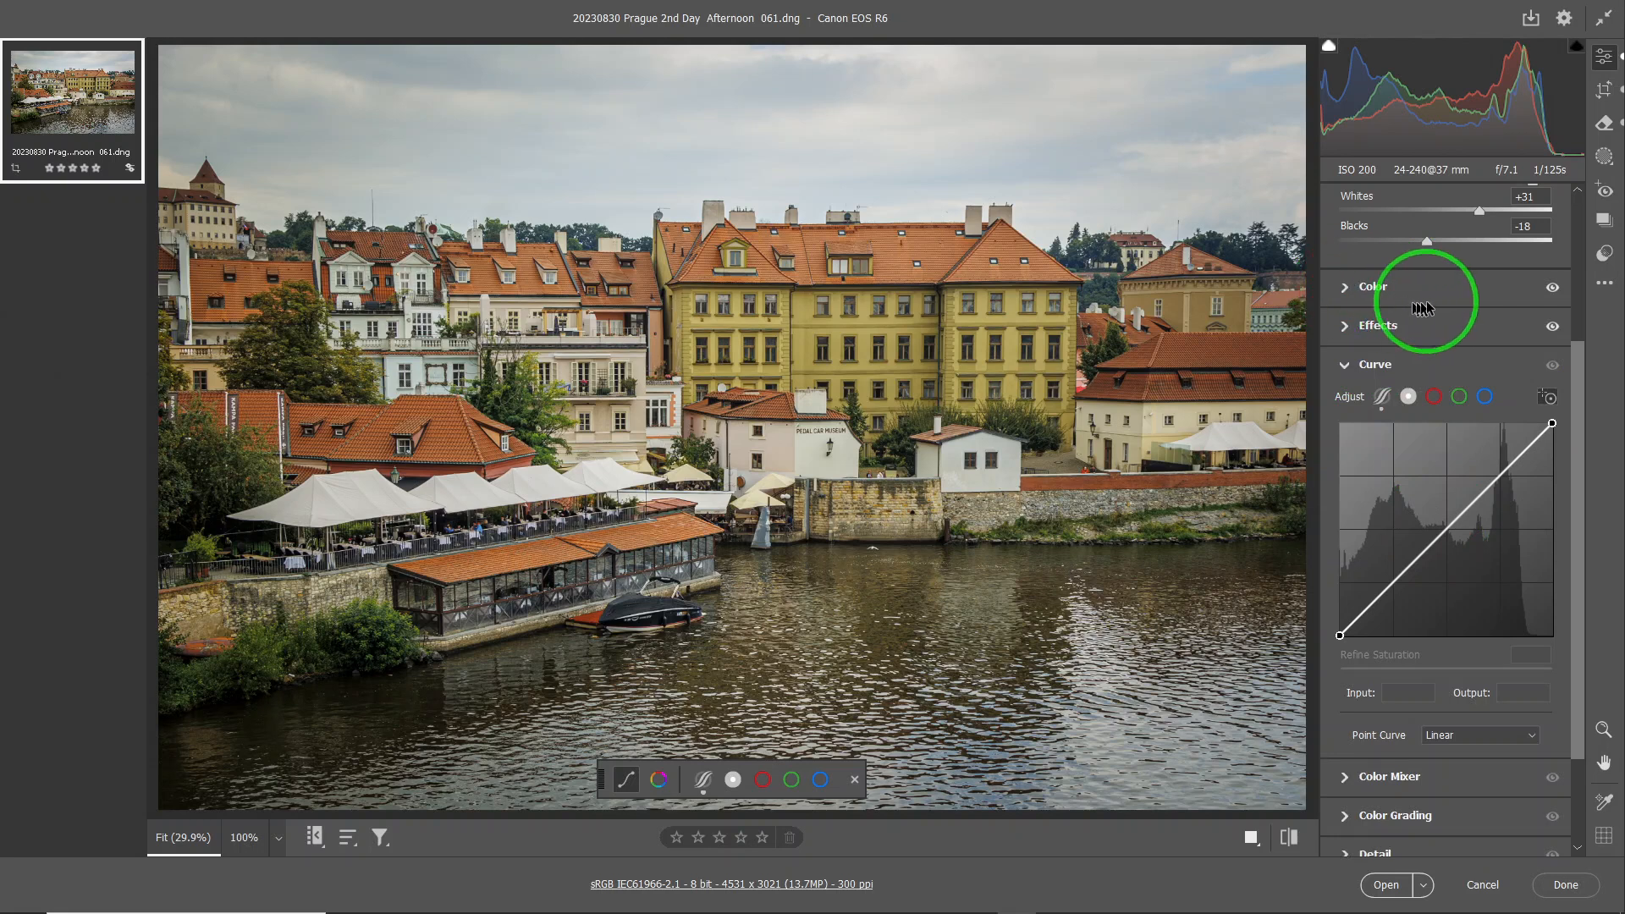
scroll(1446, 425, "up", 3)
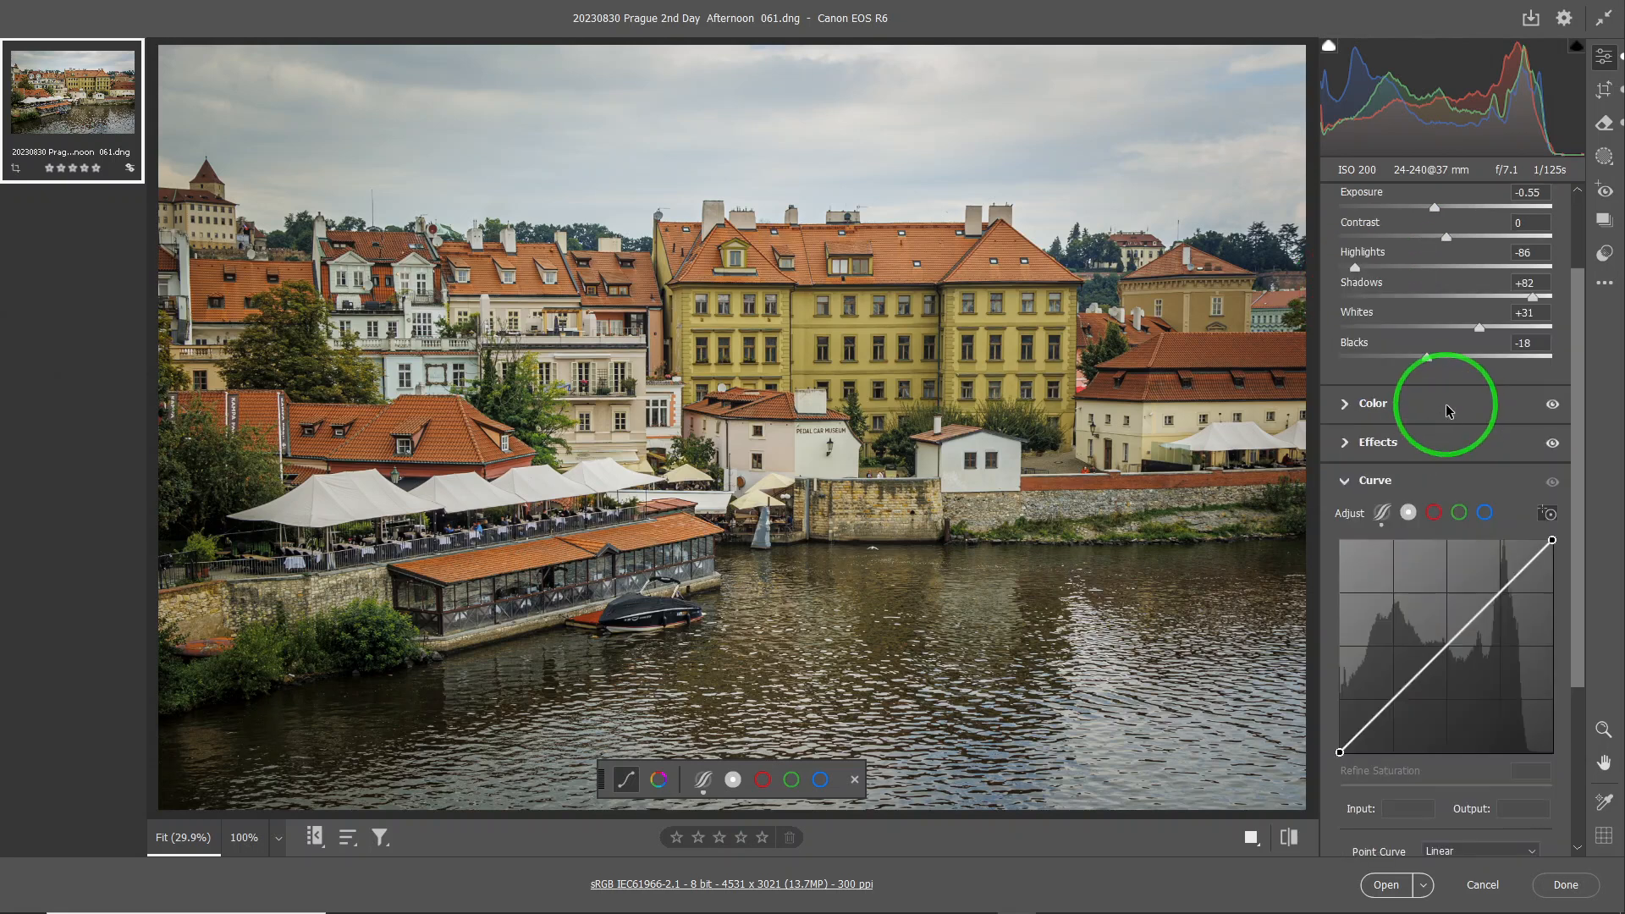
scroll(1446, 411, "up", 3)
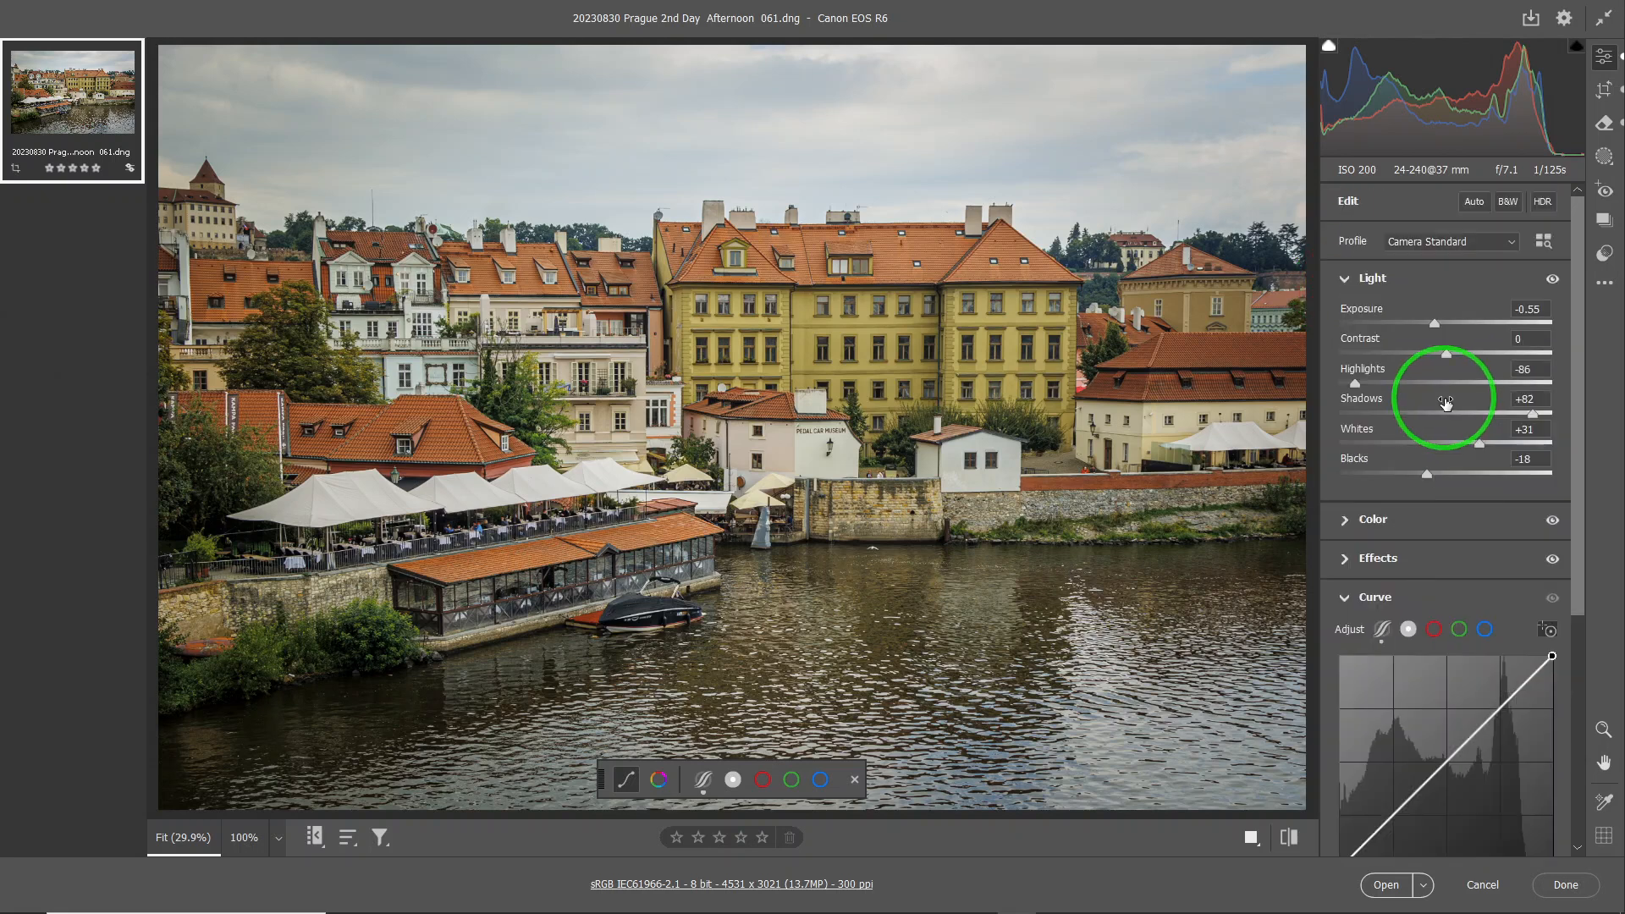
scroll(1440, 396, "down", 3)
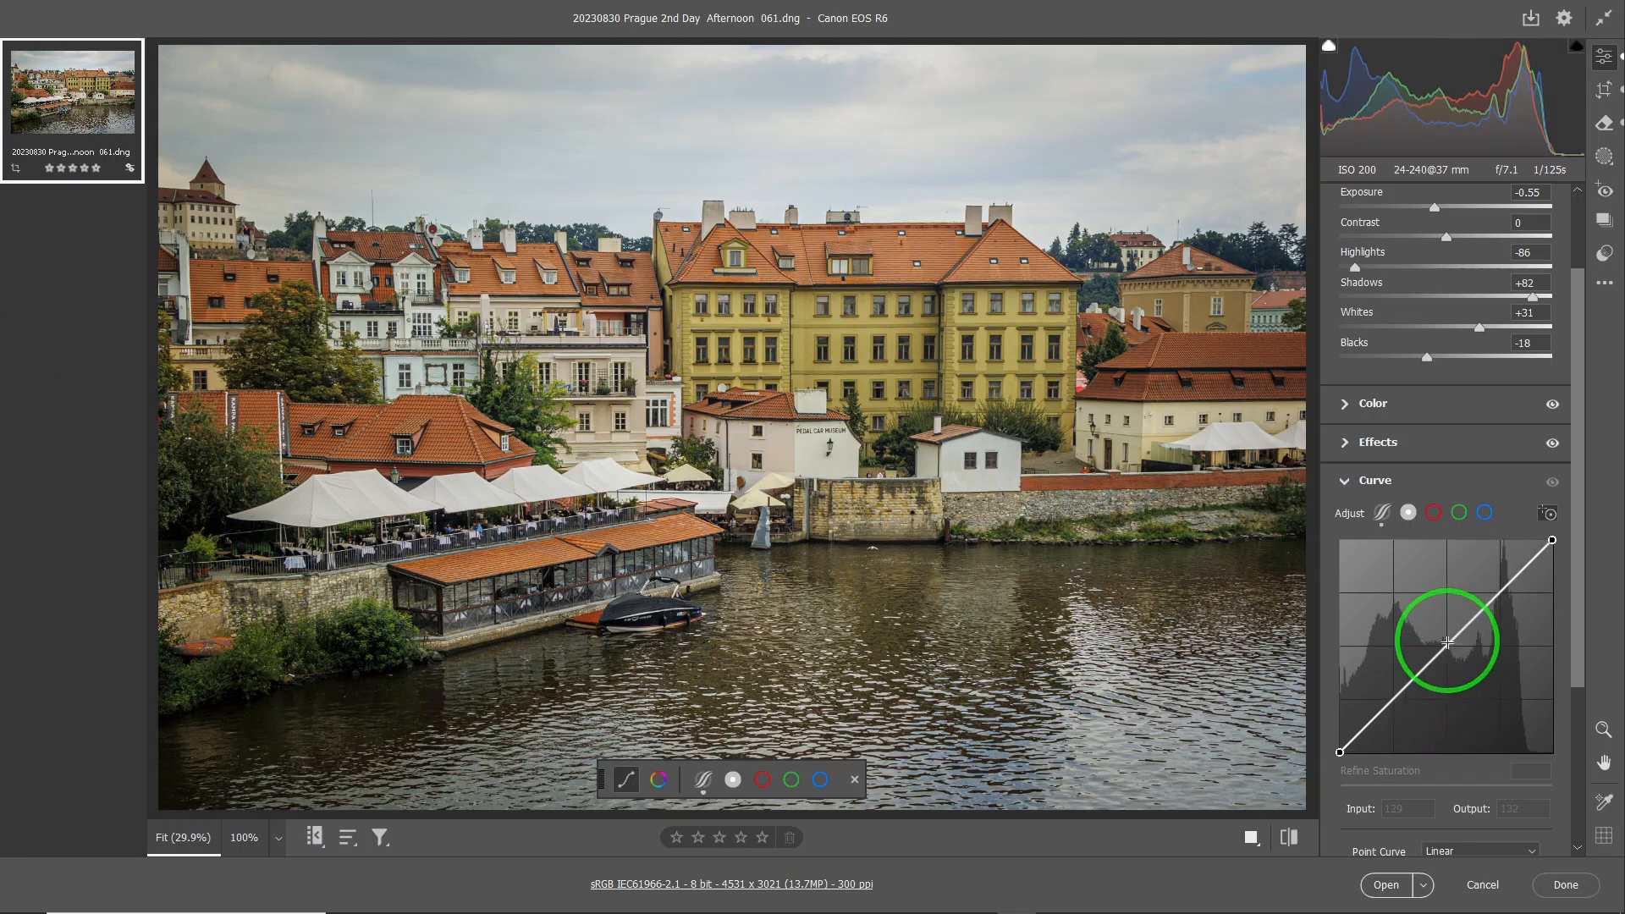
Step: Try a midtone point raised to input 109, output 143 and lowered to input 135, output 116, and remove it
left_click_drag(1446, 644, 1430, 633)
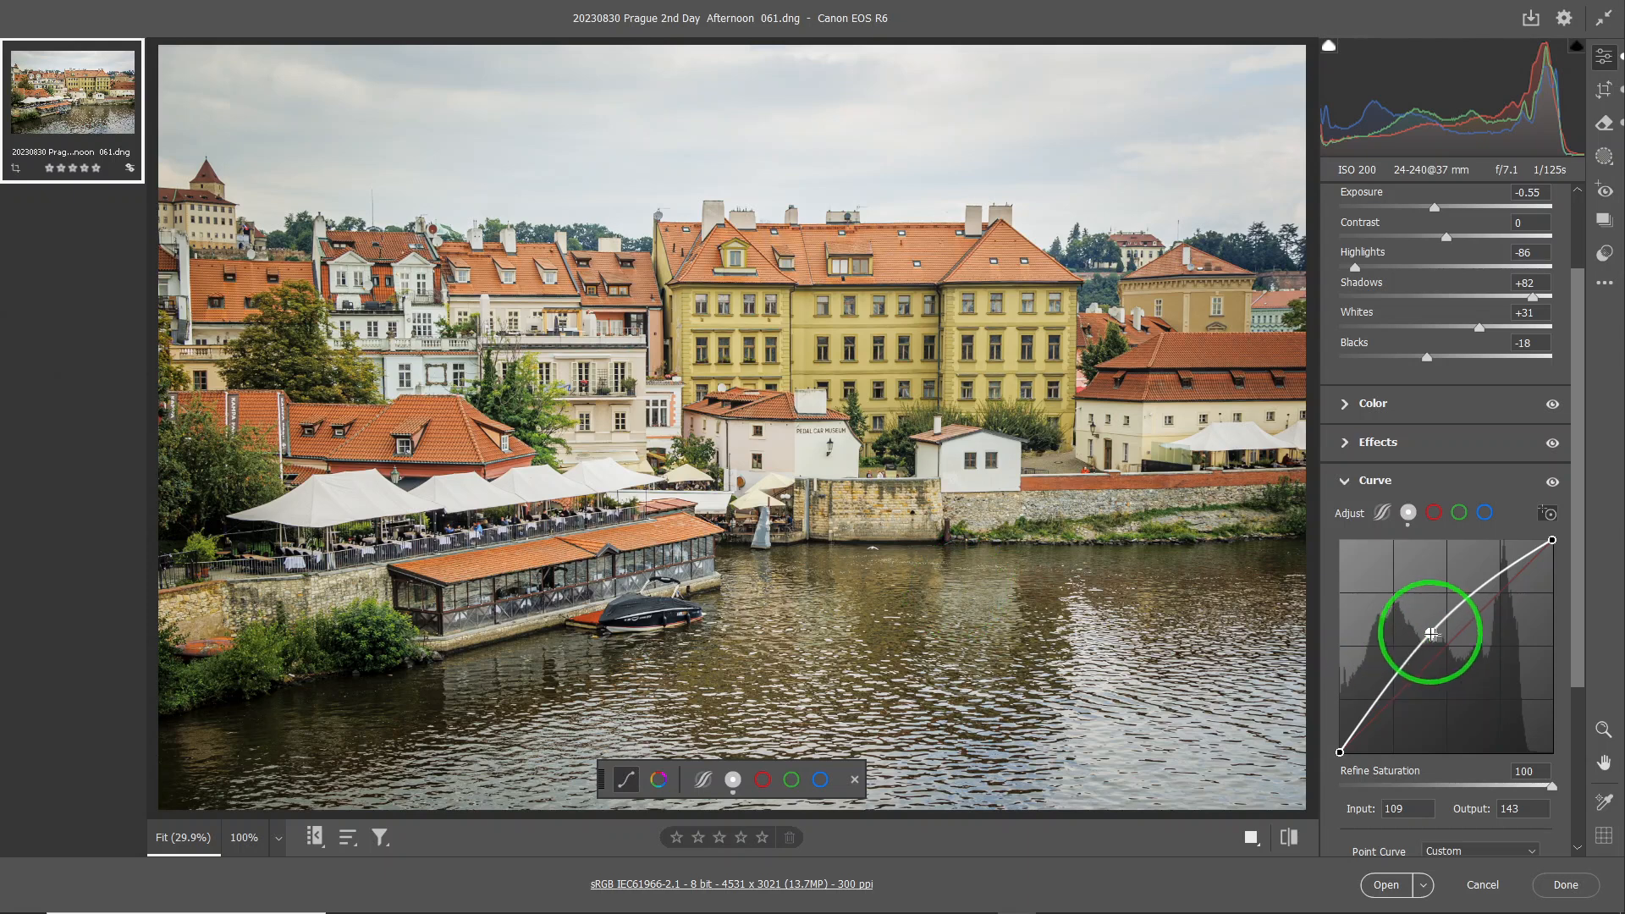
left_click_drag(1428, 633, 1452, 655)
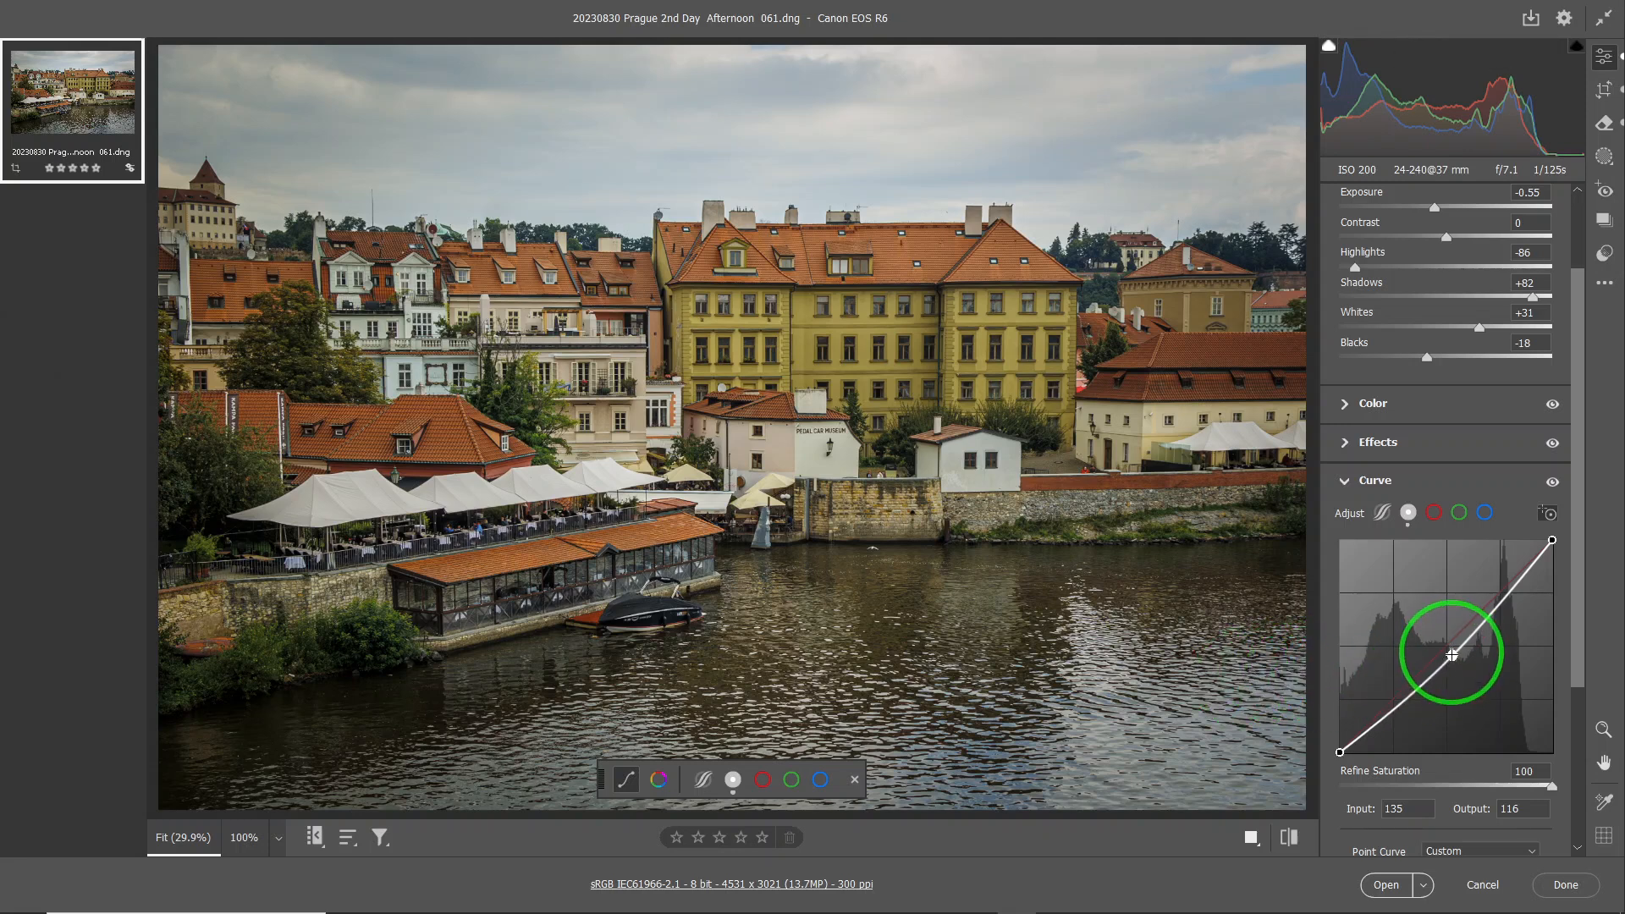
double_click(1452, 654)
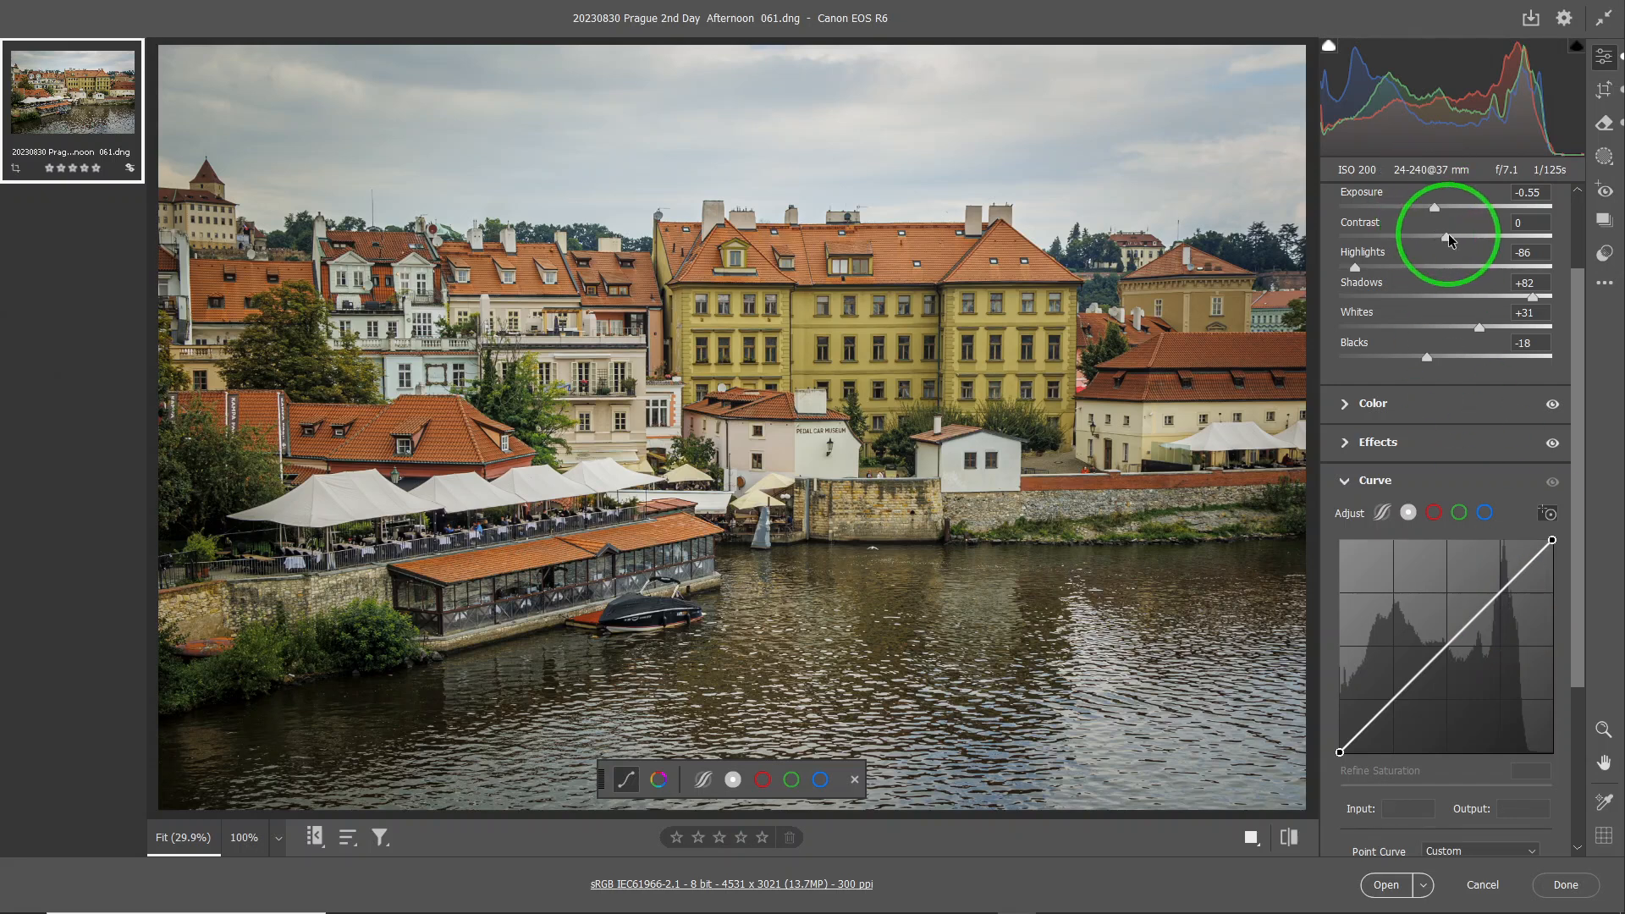
Step: Shape an S-curve with a highlight point at 190/199, a shadow point at 70/58 and a midtone point at 128/129
left_click(1498, 587)
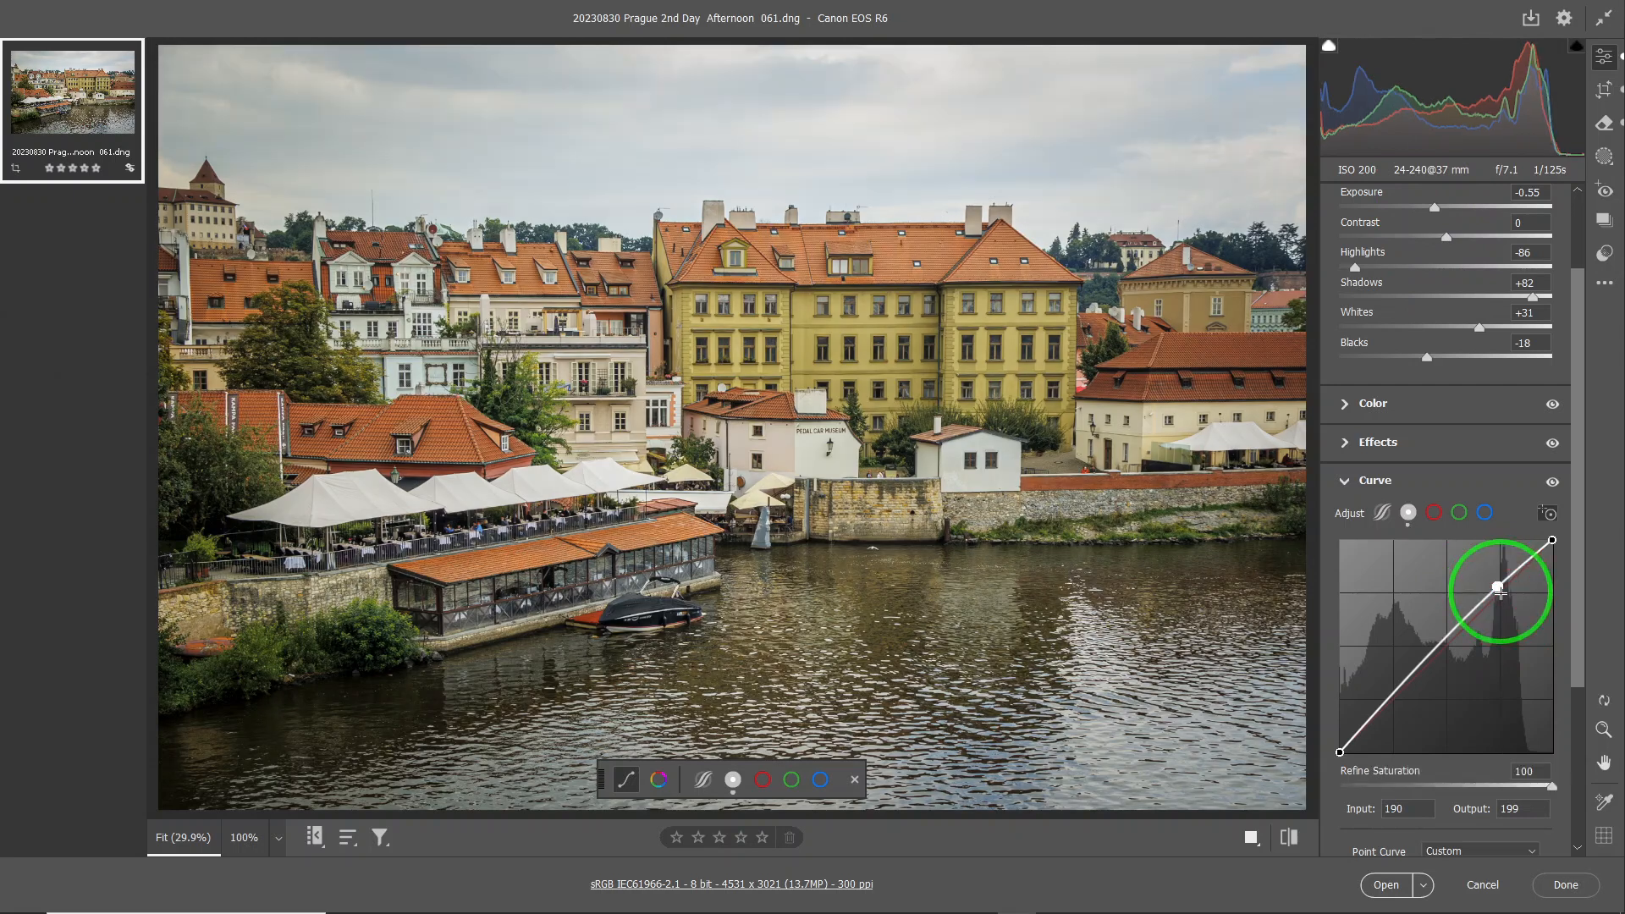
left_click(1398, 703)
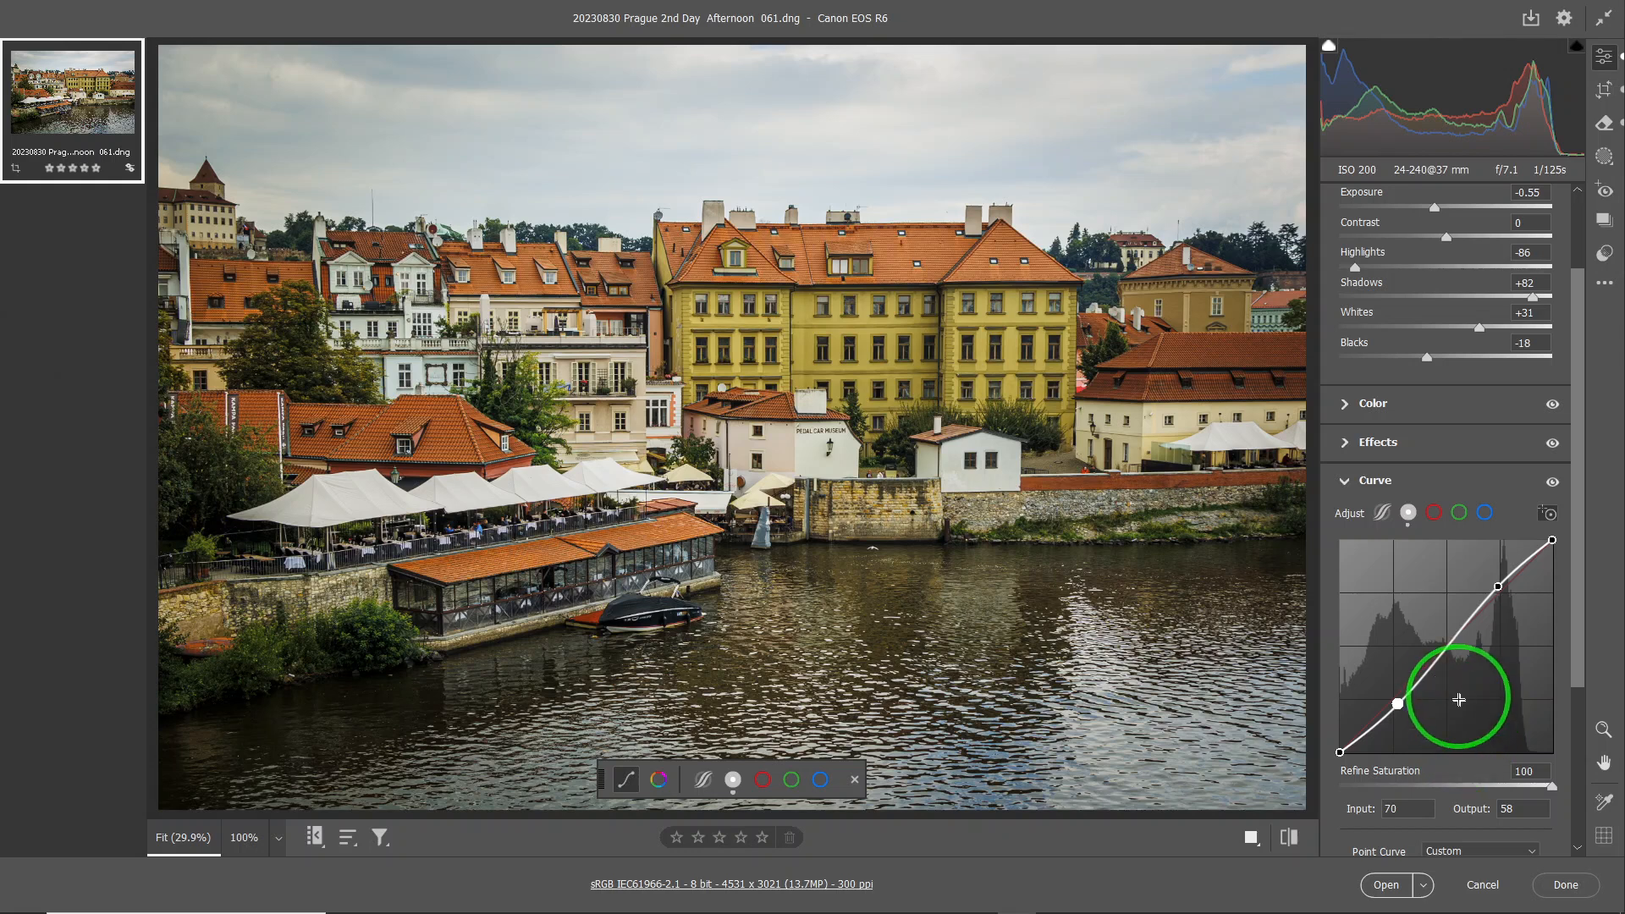
left_click(1446, 645)
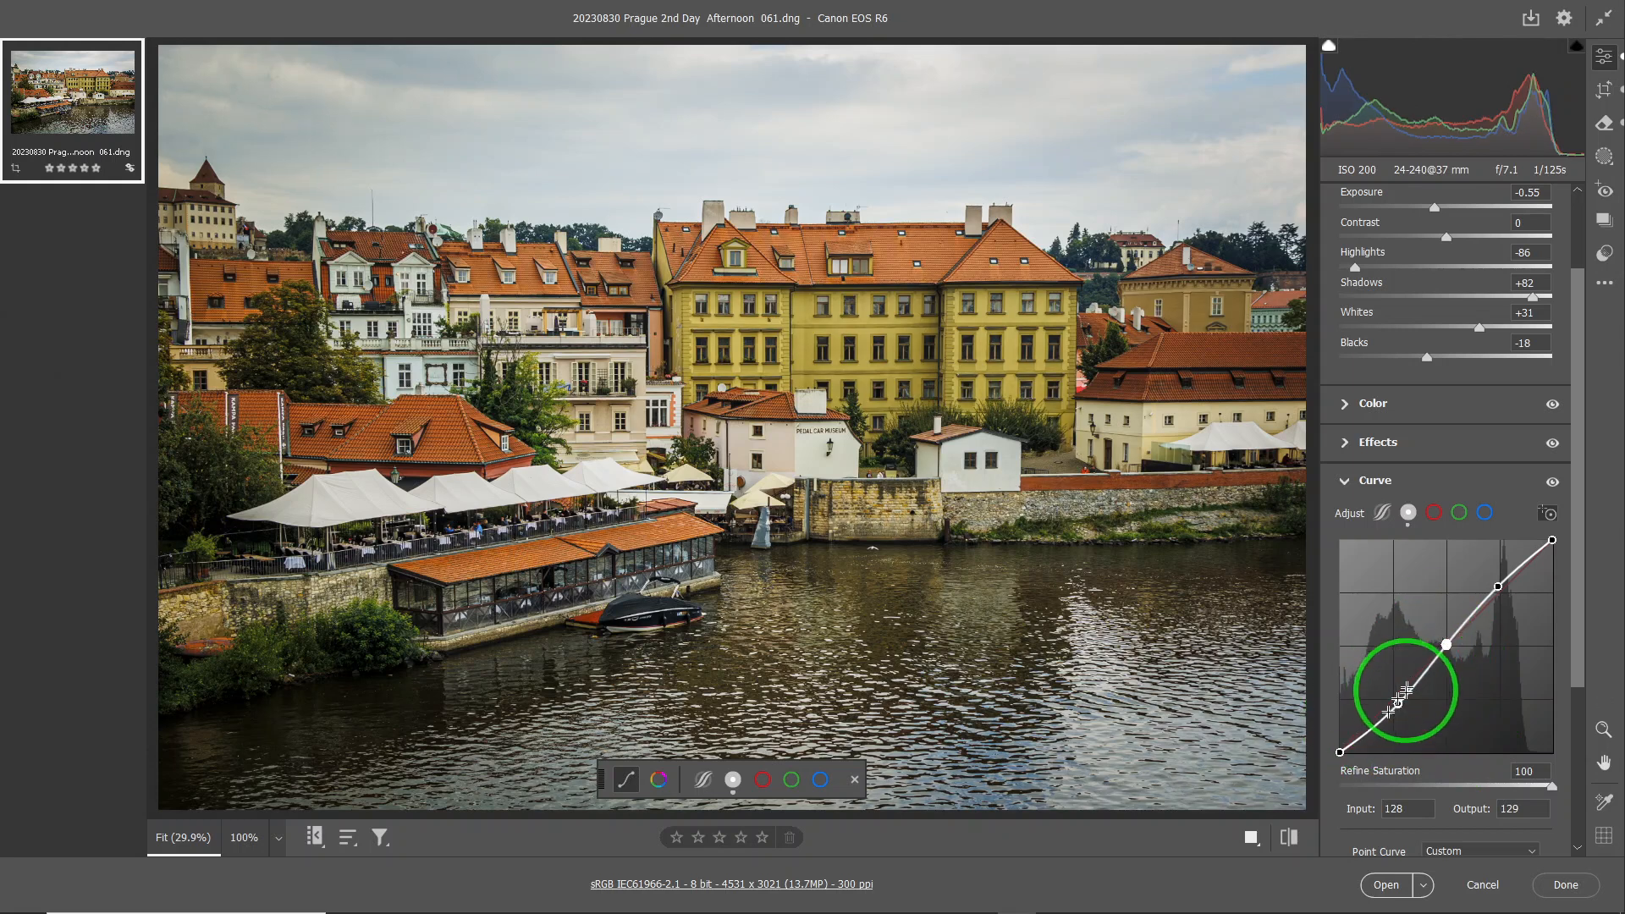
Step: Pull the highlight point down to input 204, output 172, and remove it from the curve
left_click(1498, 586)
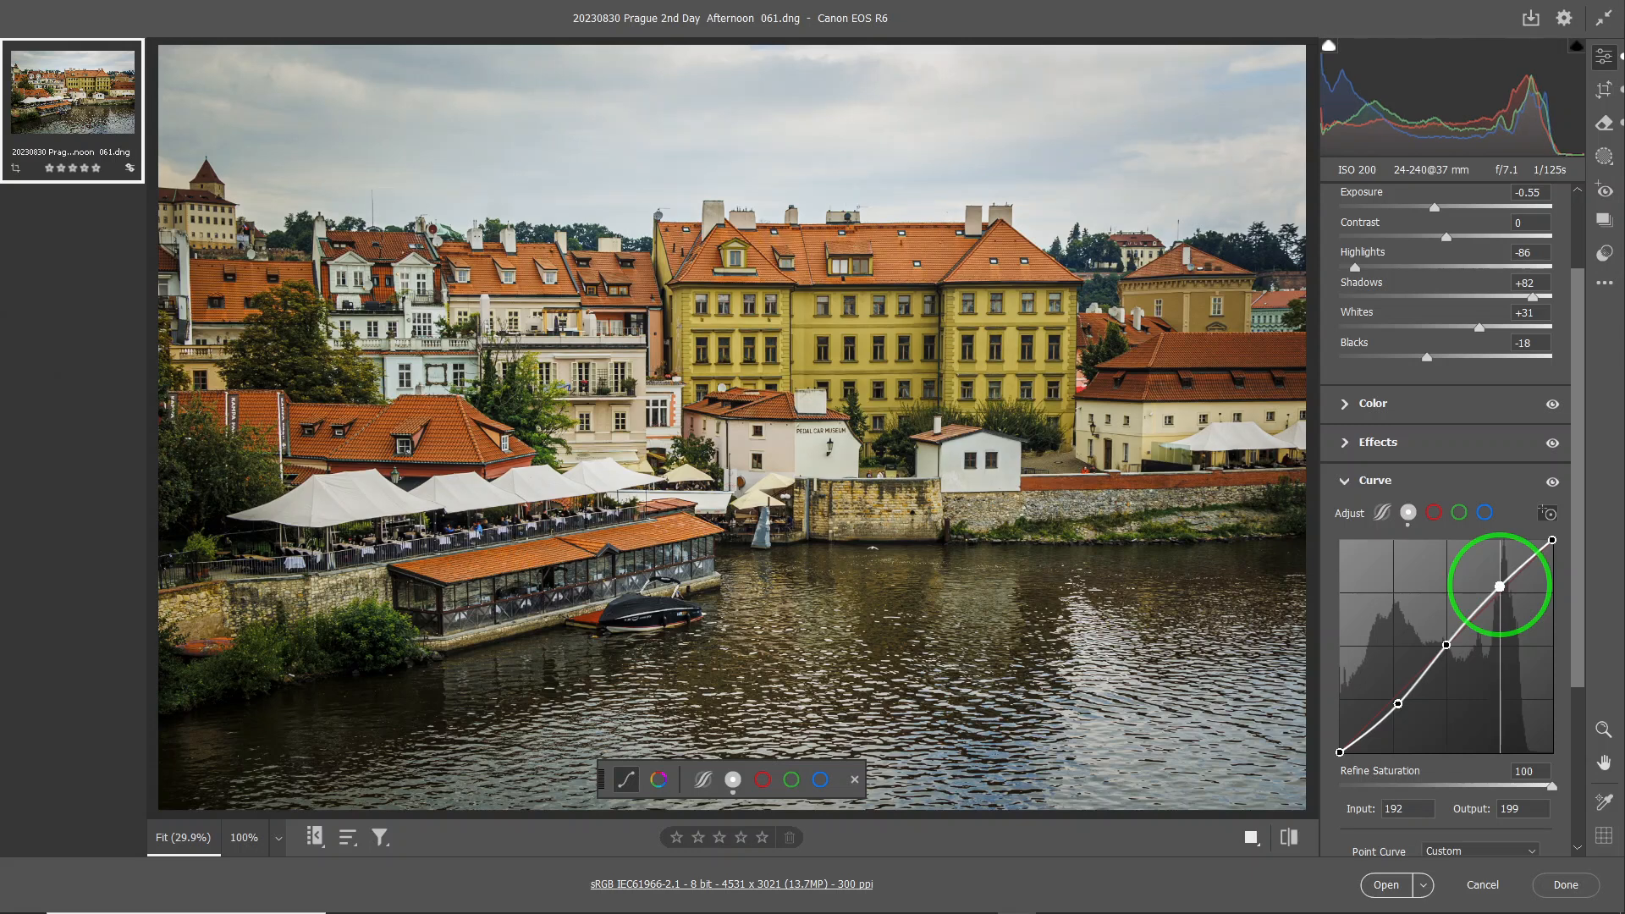
mouse_move(1498, 585)
left_mouse_down()
mouse_move(1481, 575)
mouse_move(1510, 609)
left_mouse_up()
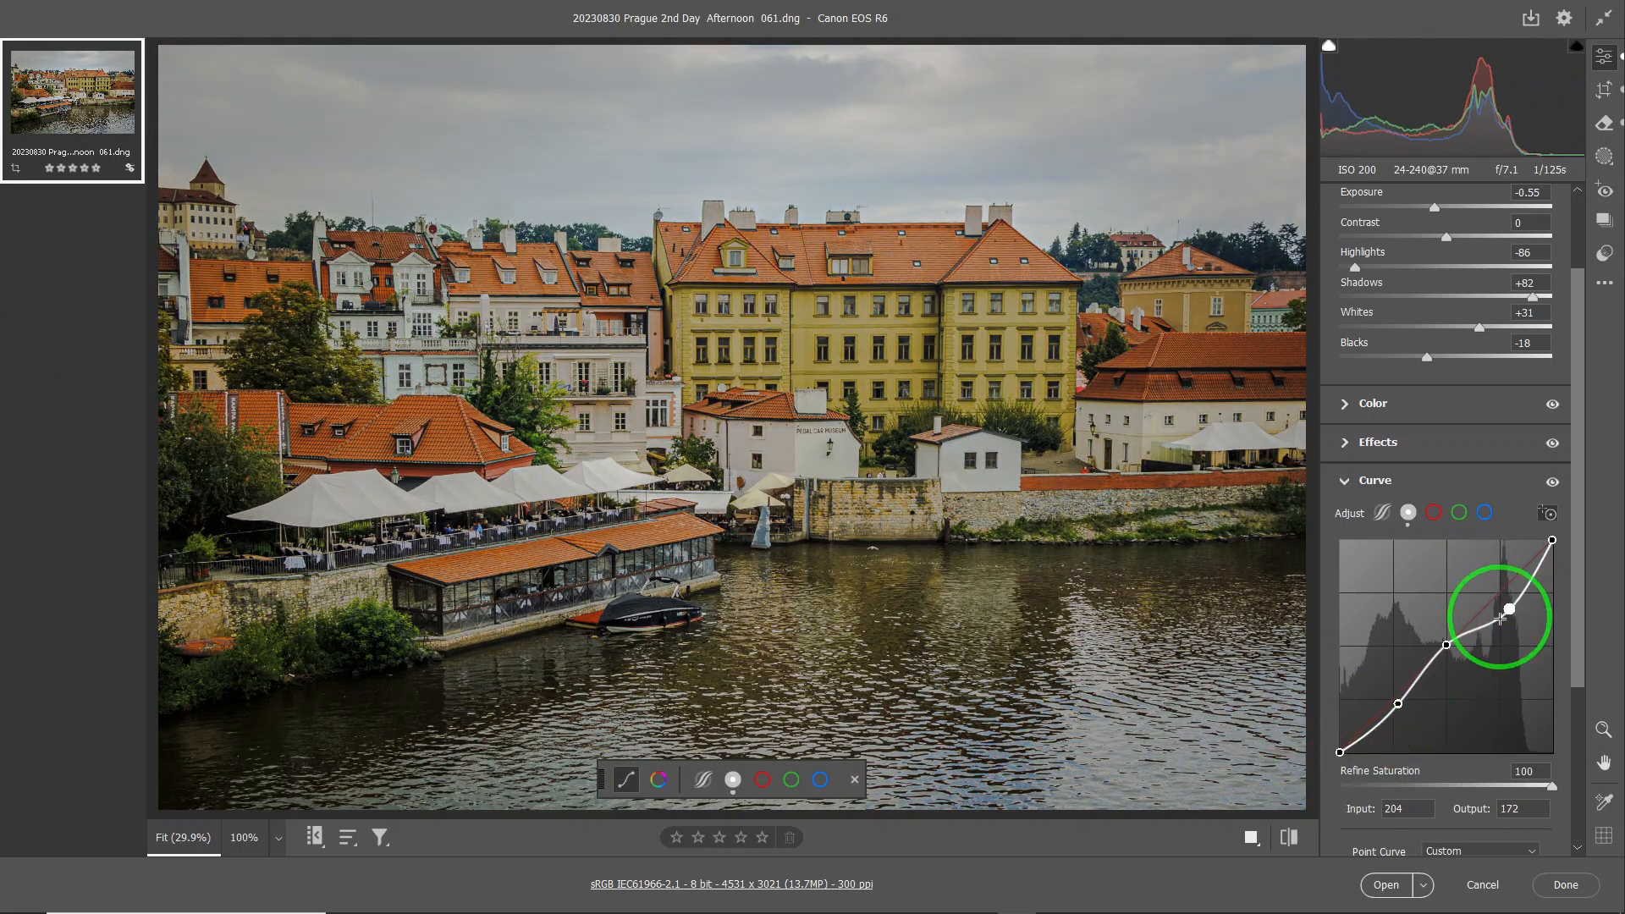
double_click(1509, 610)
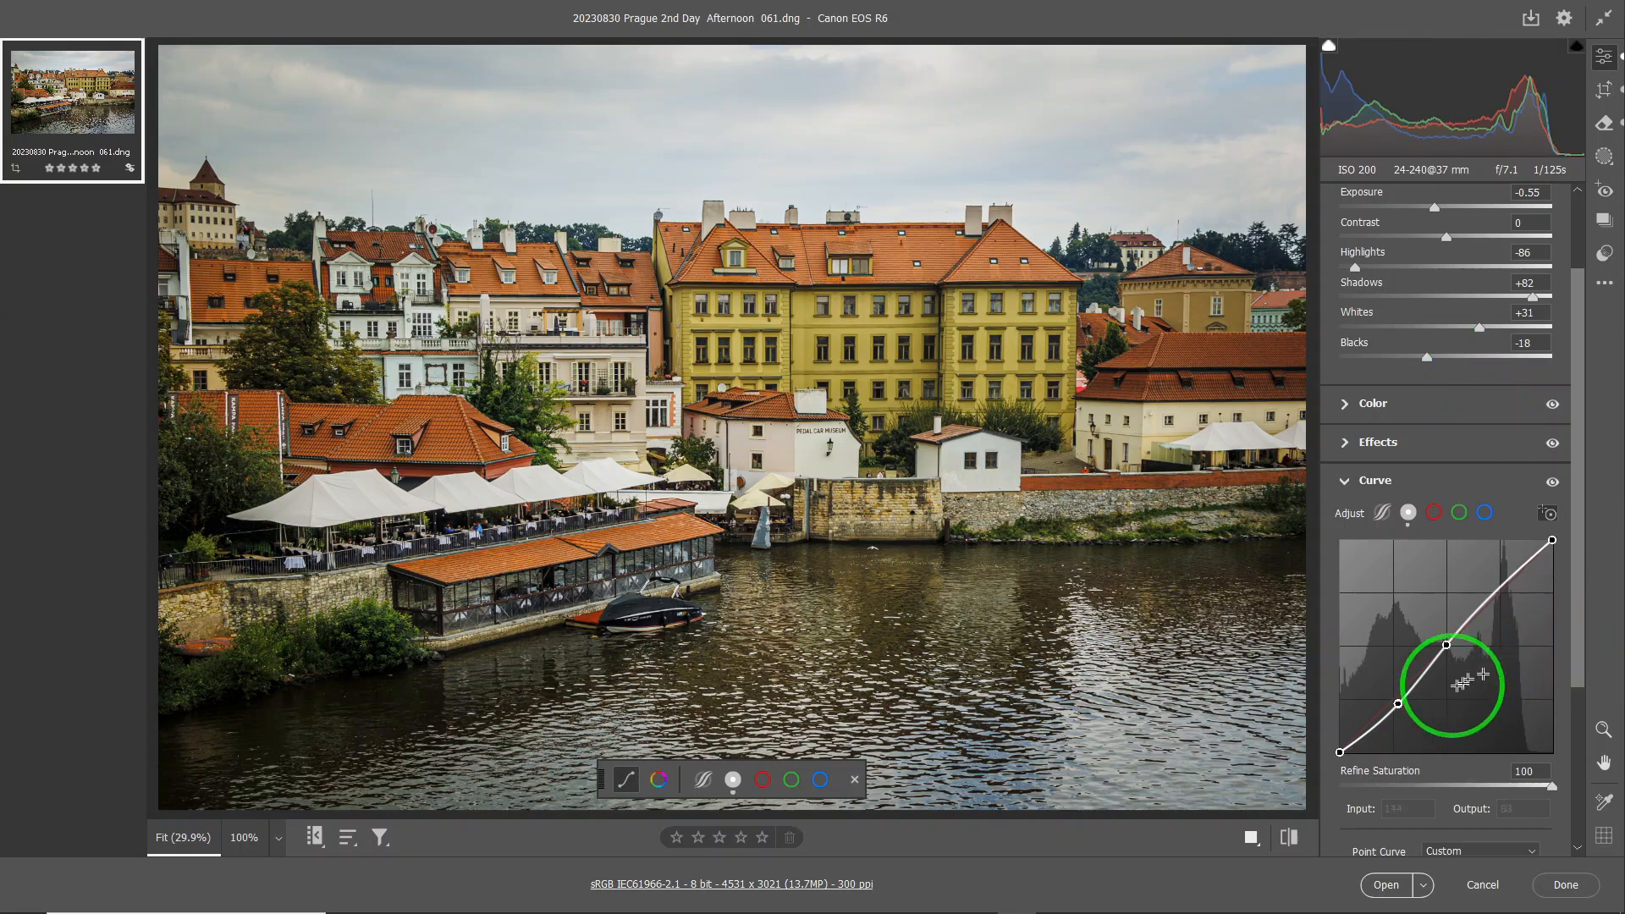
Step: Remove the remaining shadow point from the point curve and reset the channel
left_click(1398, 704)
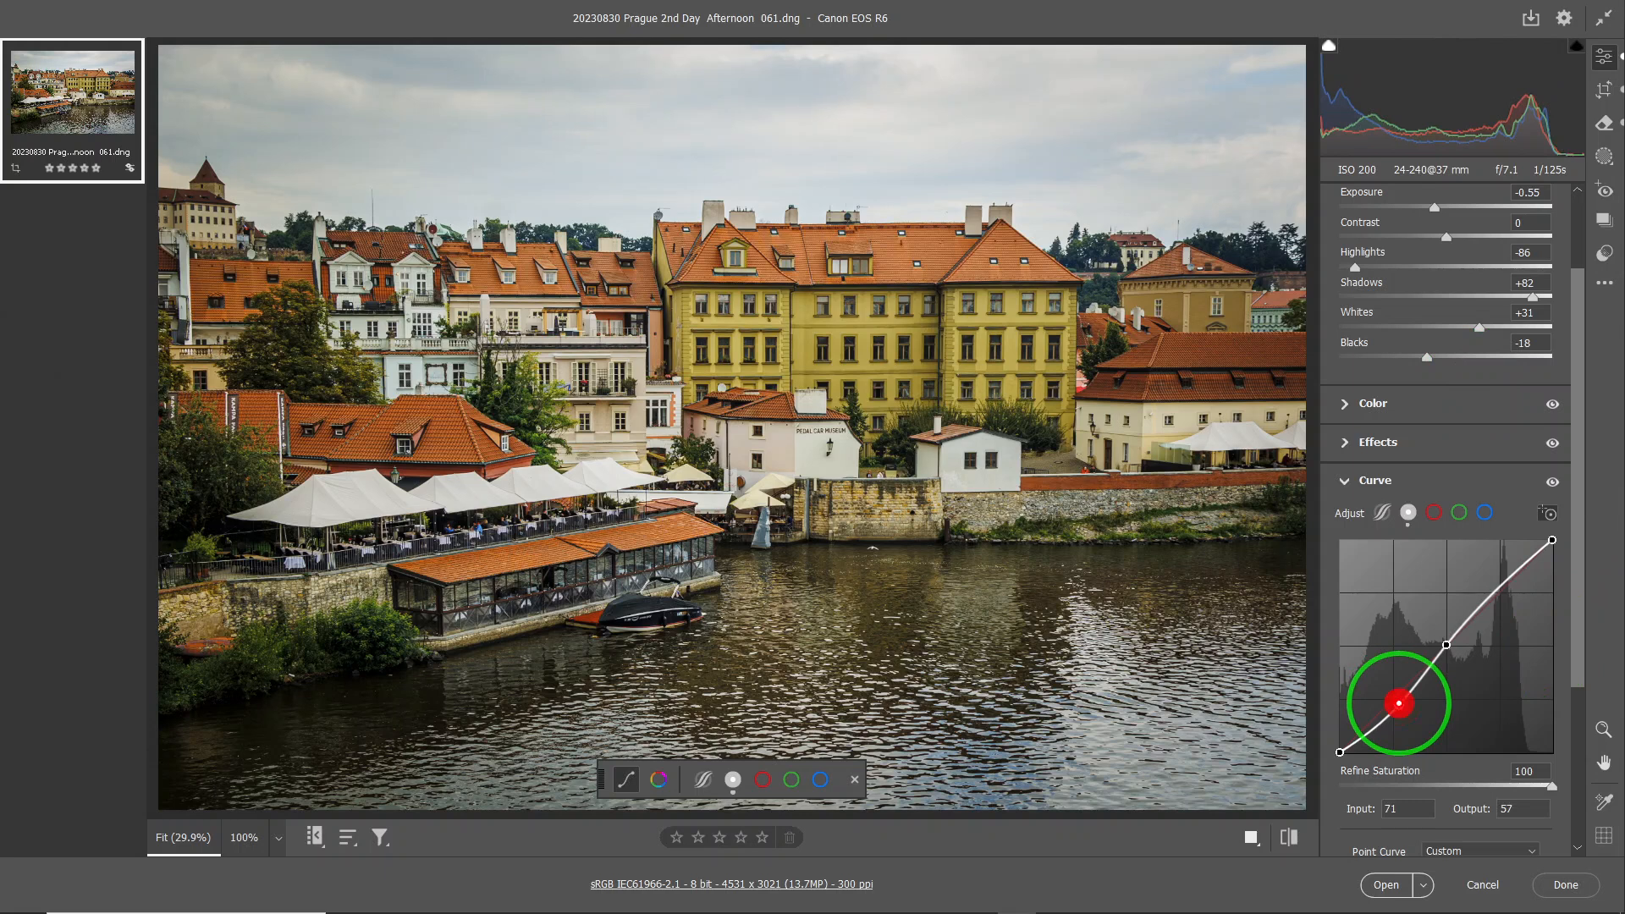
key("Delete")
right_click(1479, 680)
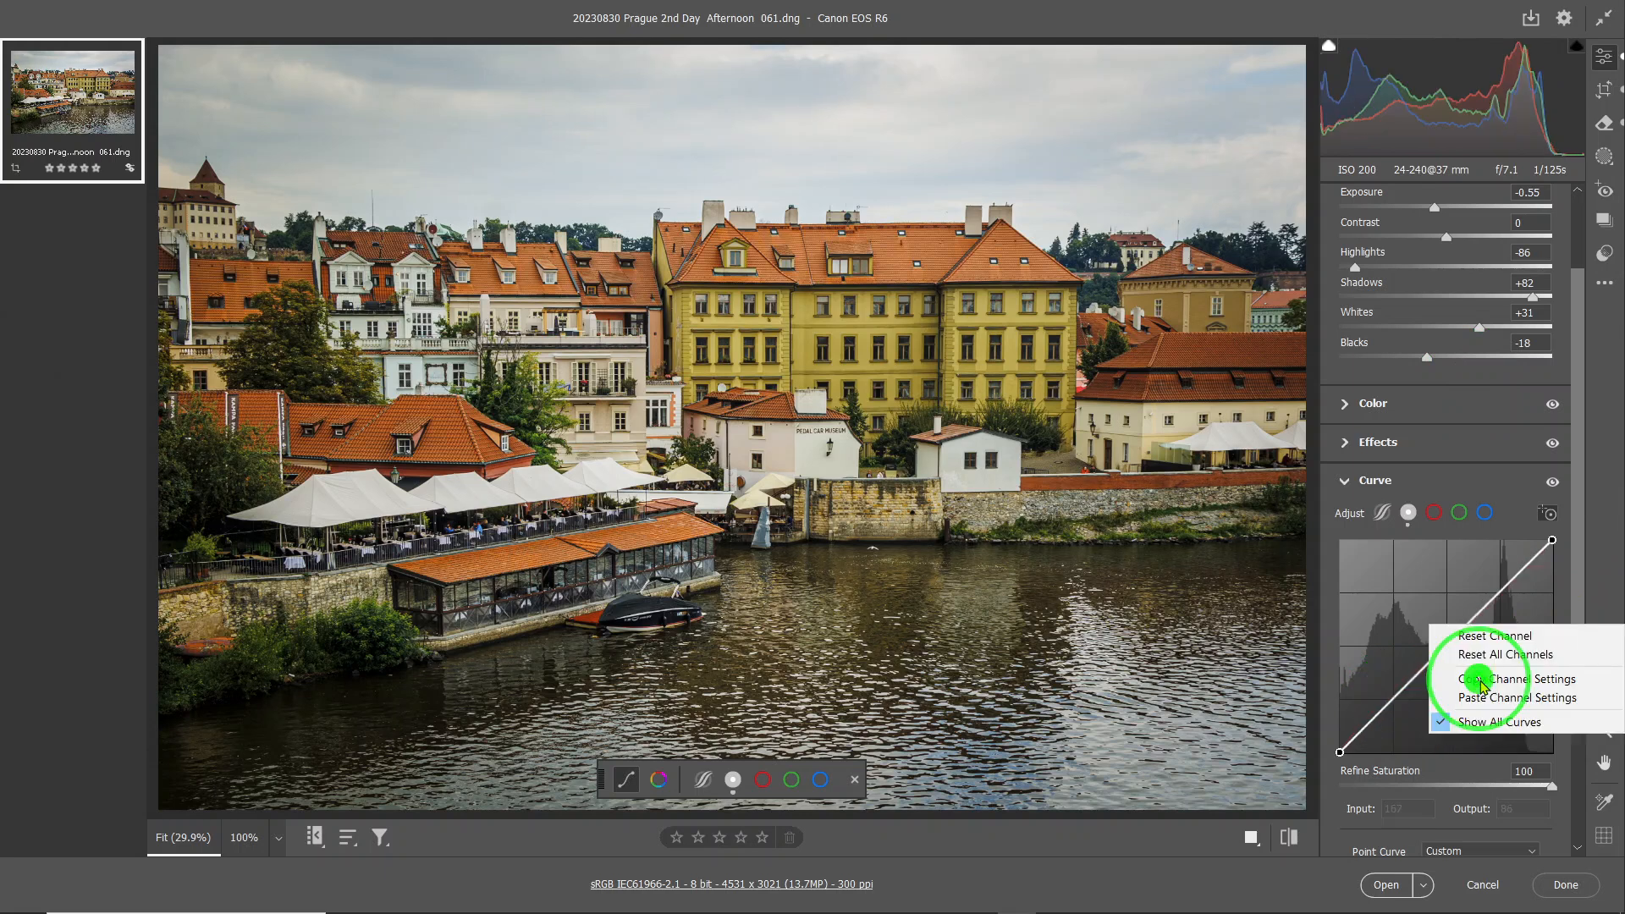
left_click(1495, 636)
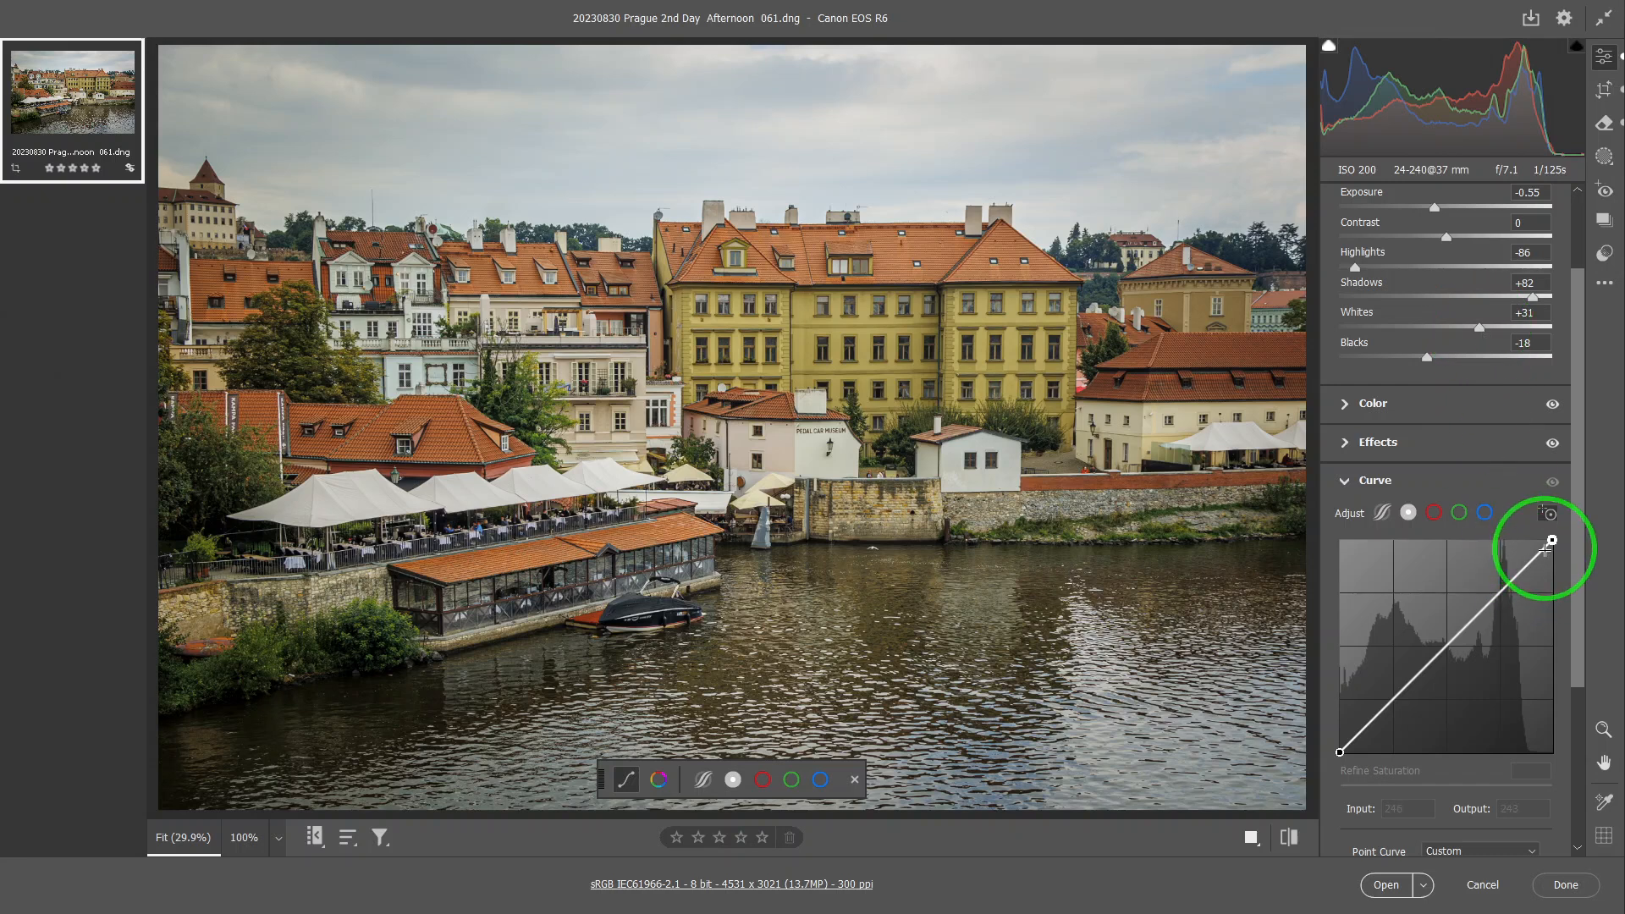
Step: Try moving the white endpoint to input 228, output 253, and return it to 255/255
left_click_drag(1553, 539, 1529, 540)
left_click(1511, 690)
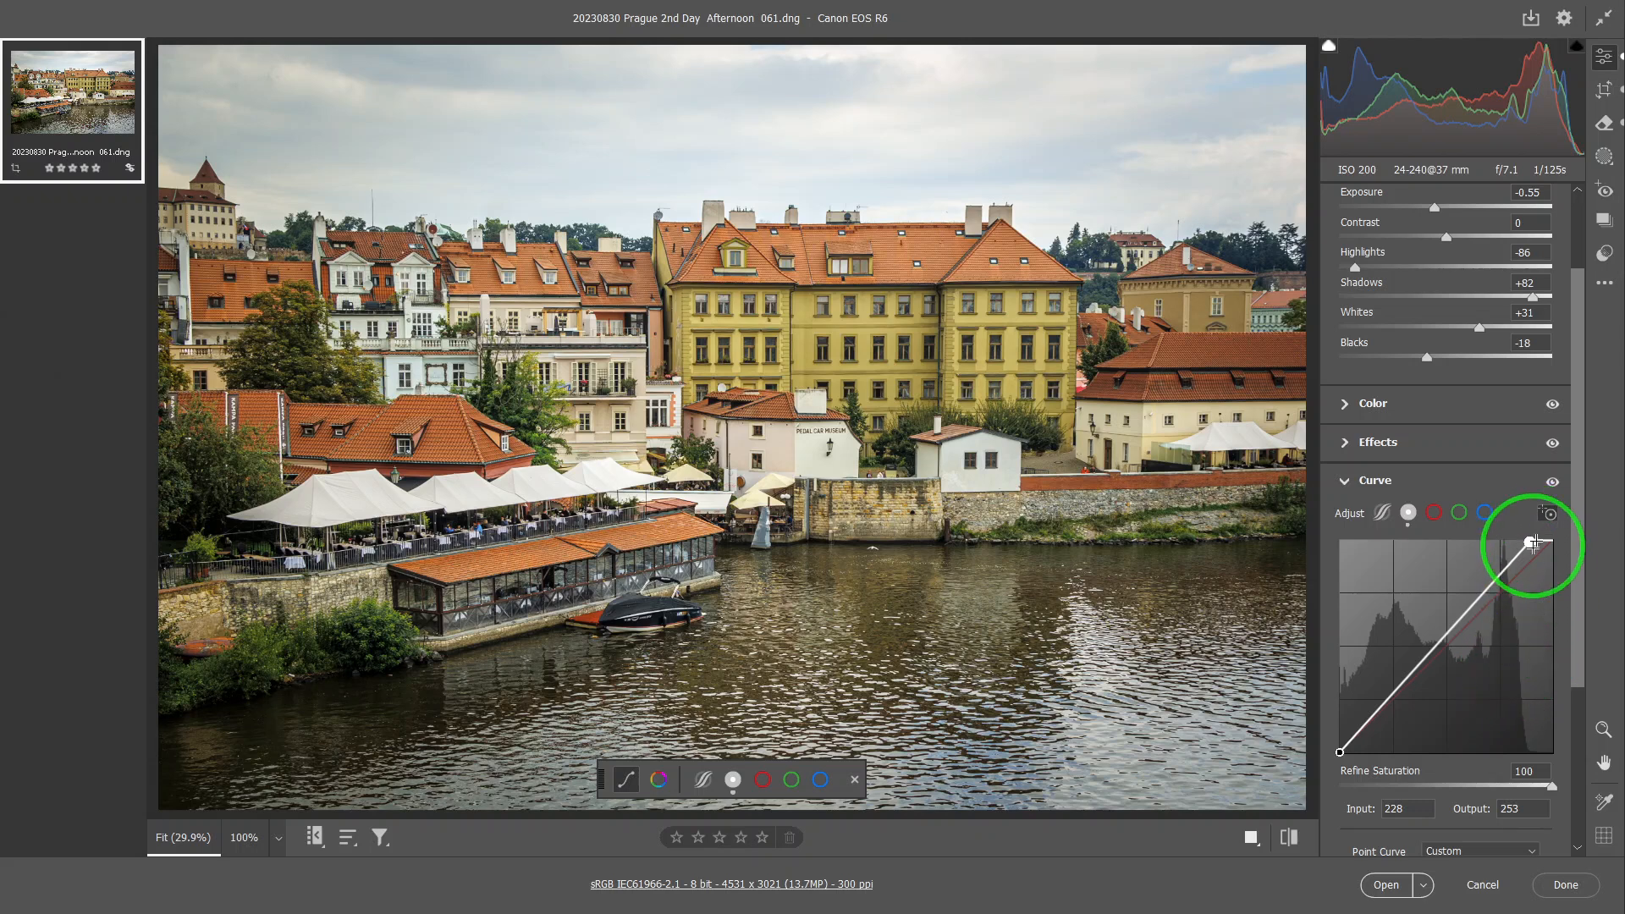
left_click_drag(1529, 542, 1567, 540)
left_click(1497, 560)
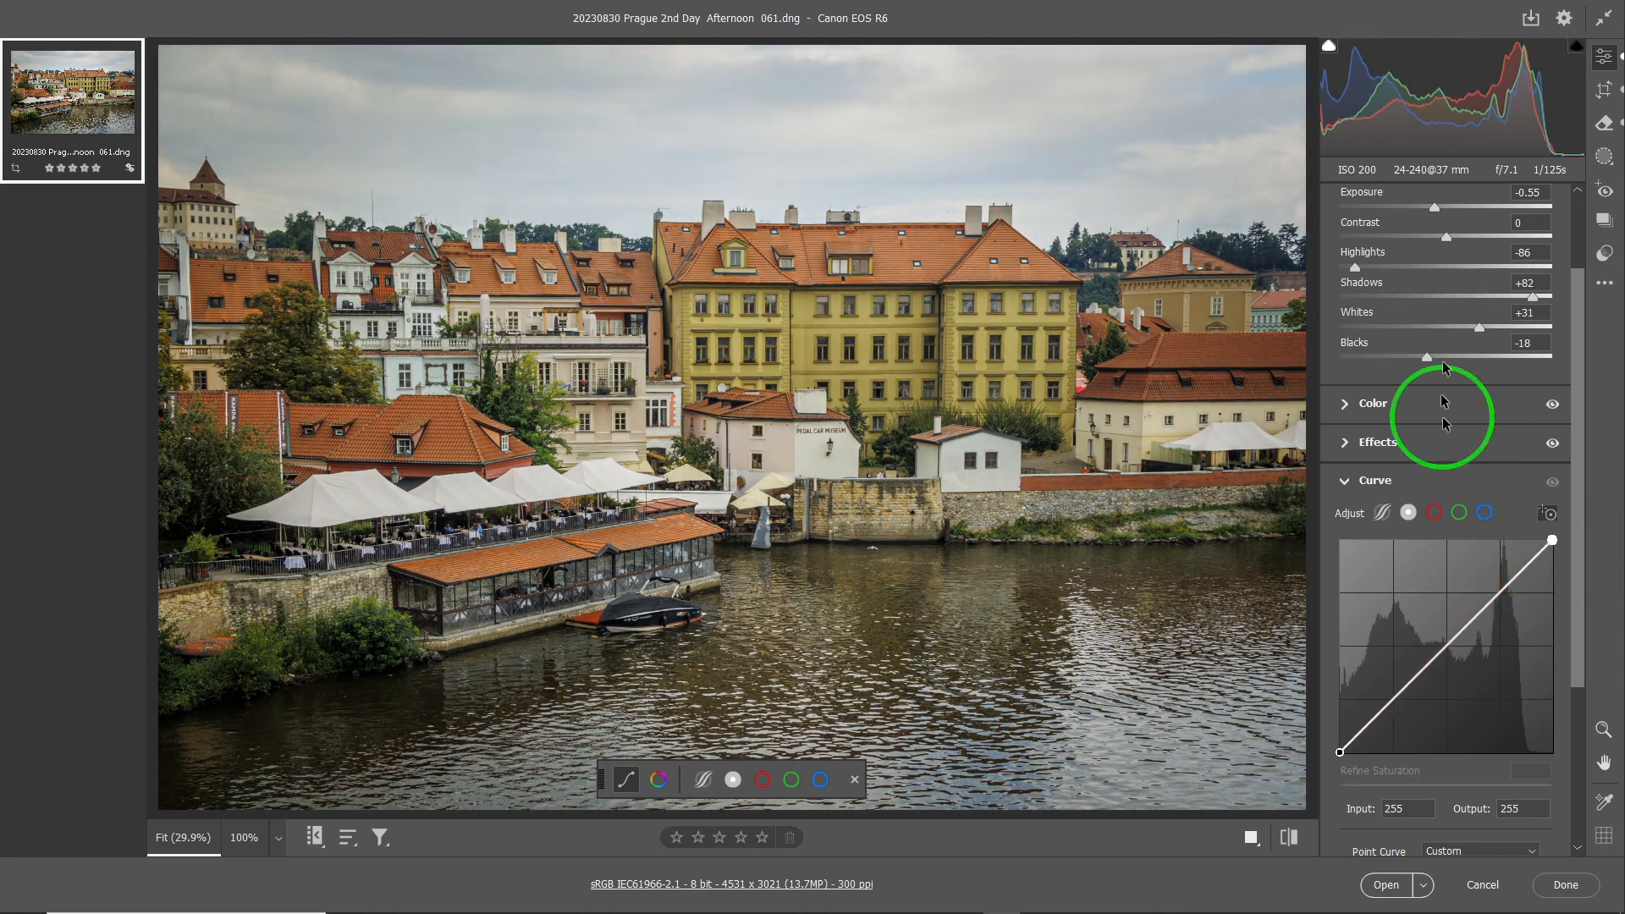
Step: Try raising the black endpoint of the point curve and return it to 0/0
left_click_drag(1339, 752, 1328, 693)
left_click_drag(1340, 720, 1339, 751)
left_click(1339, 752)
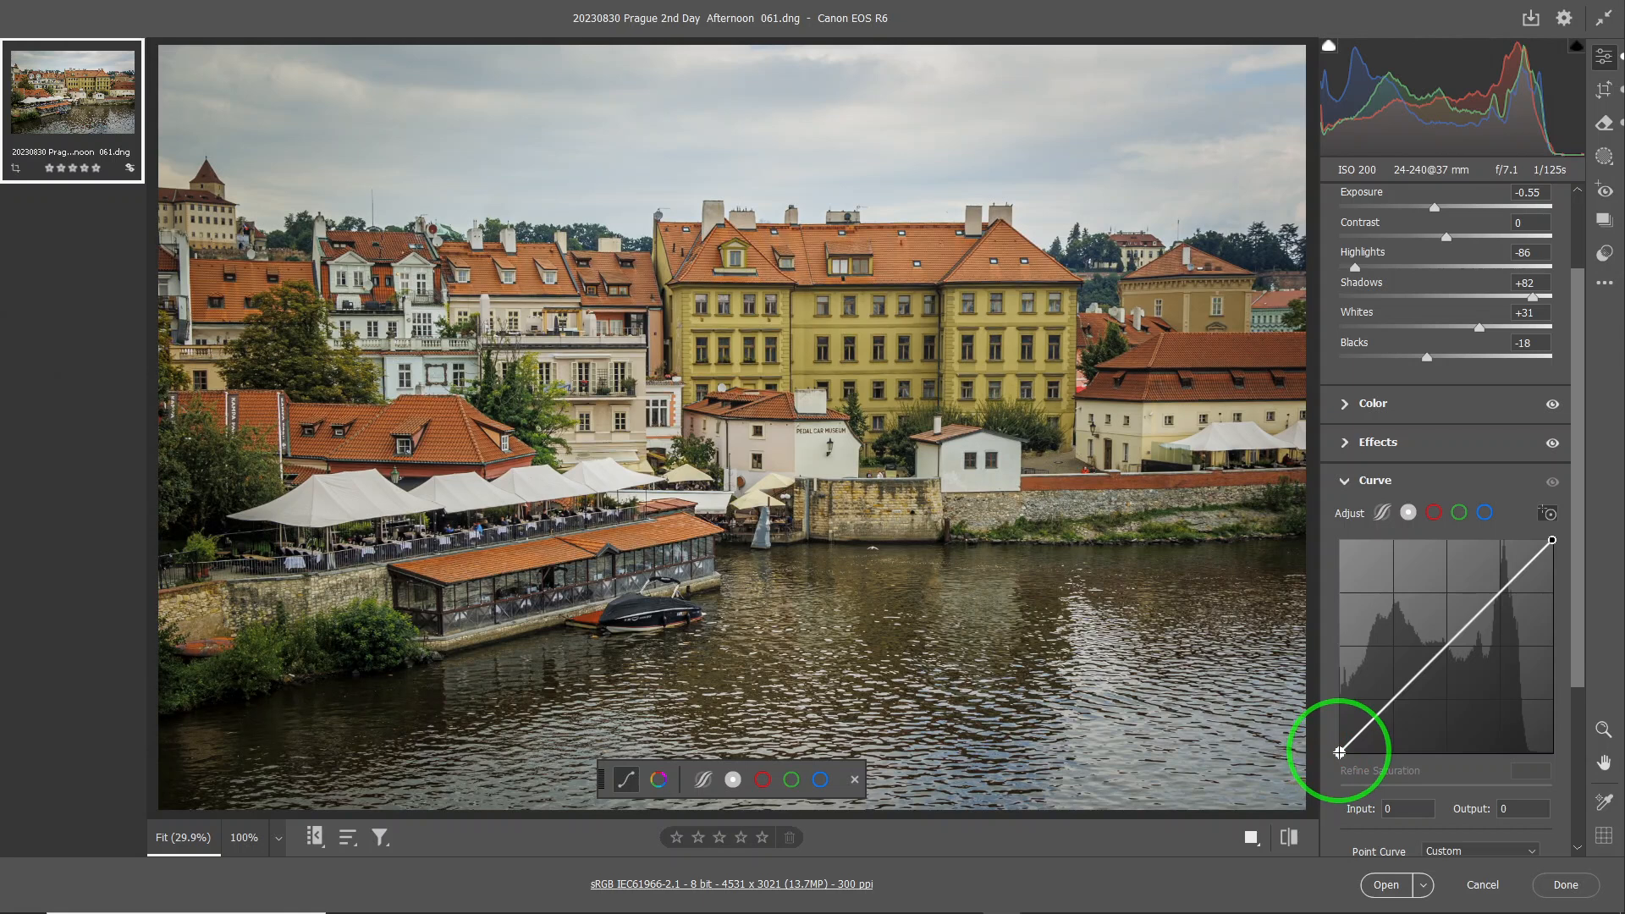
Step: Invert the image by setting the black endpoint to output 255 and the white endpoint to output 0, and reset the channel
left_click_drag(1339, 750, 1324, 495)
left_click(1552, 541)
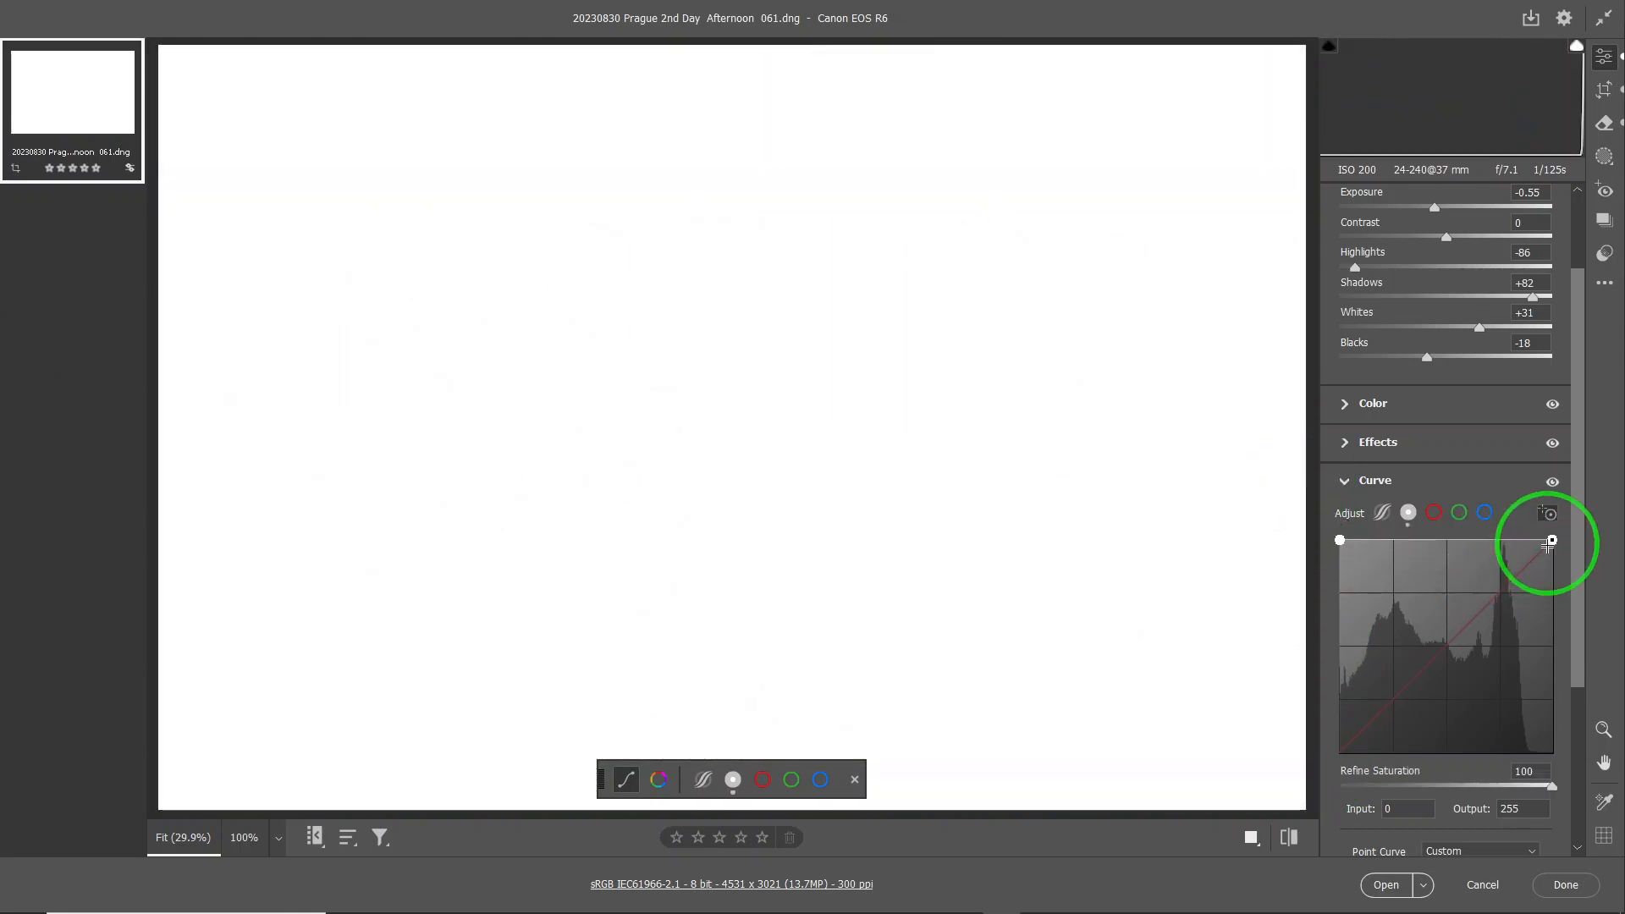
left_click_drag(1550, 544, 1552, 752)
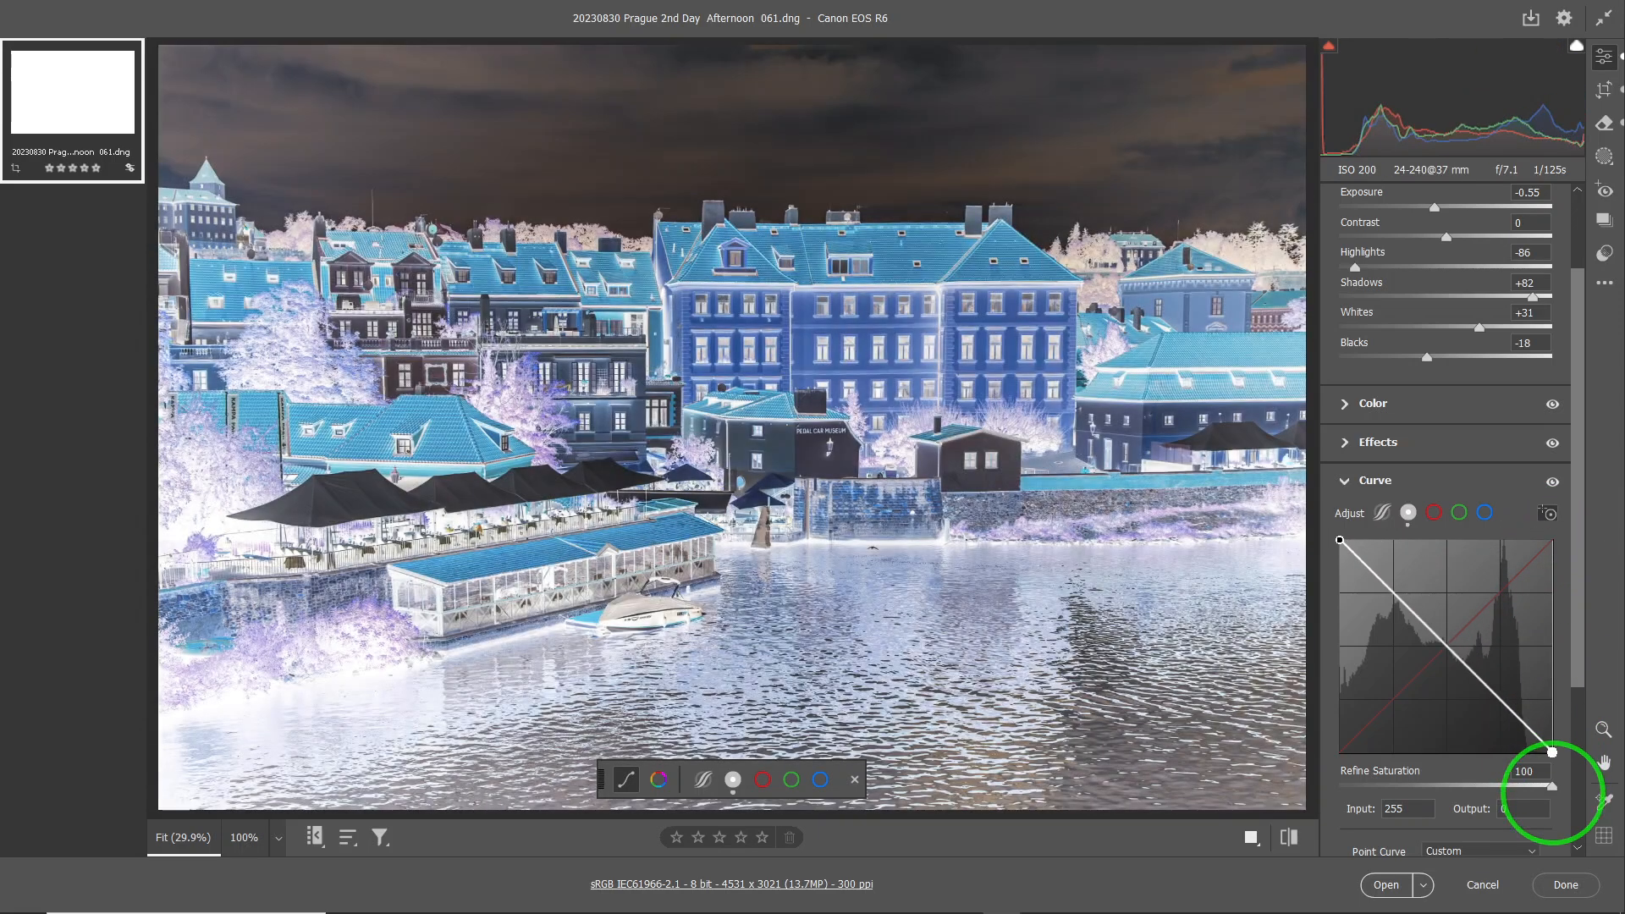
left_click(1190, 747)
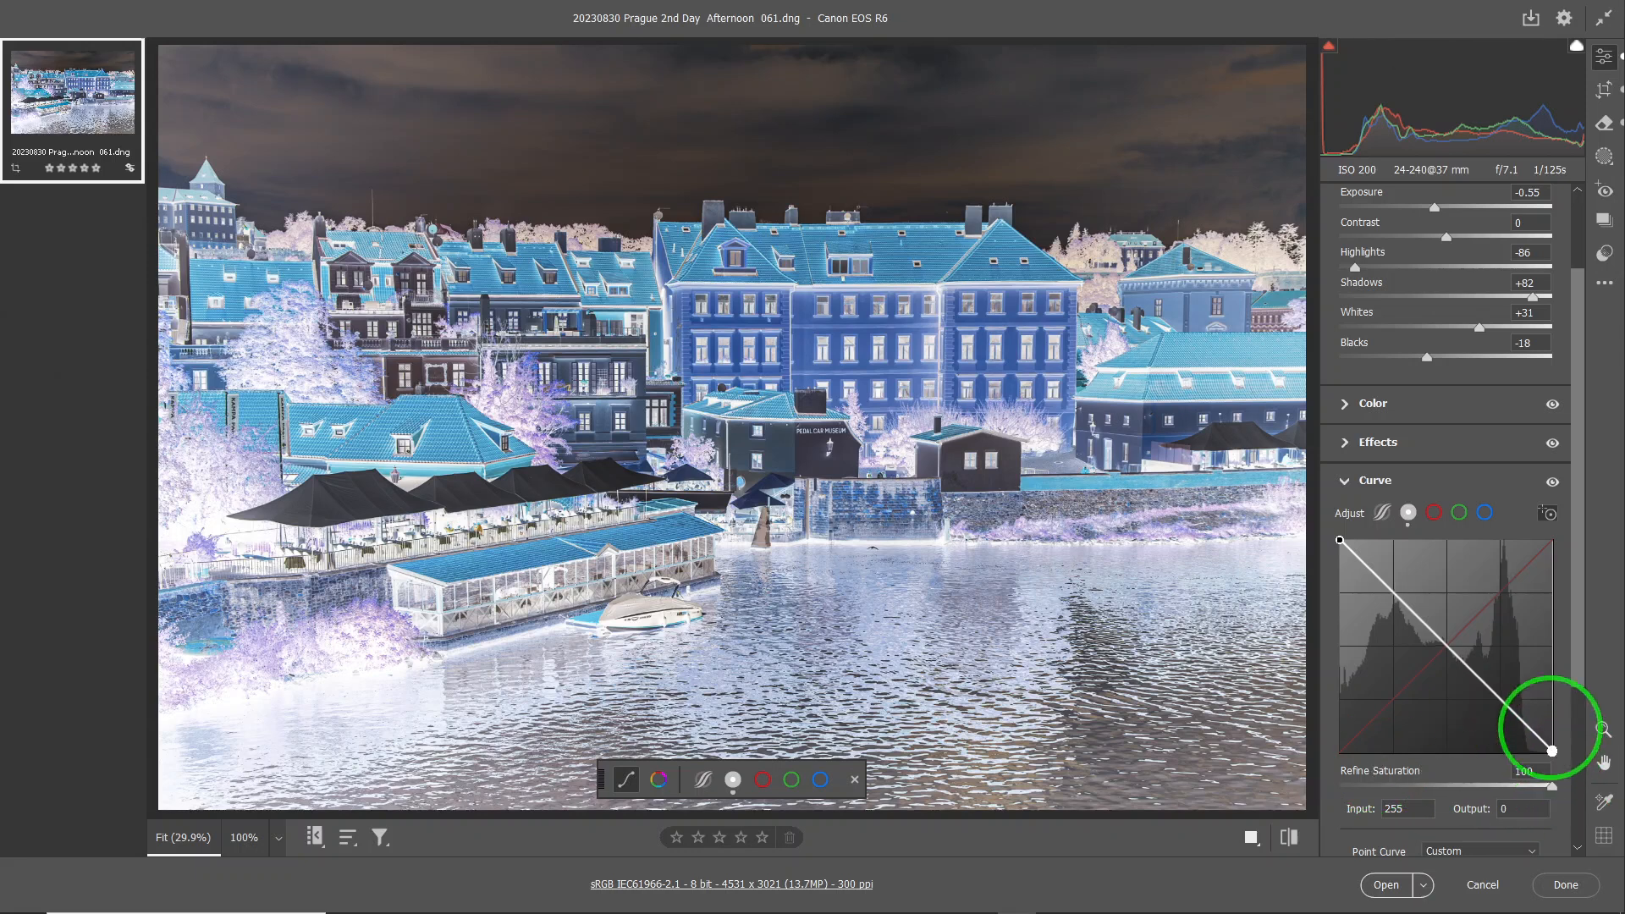
left_click_drag(1551, 750, 1552, 540)
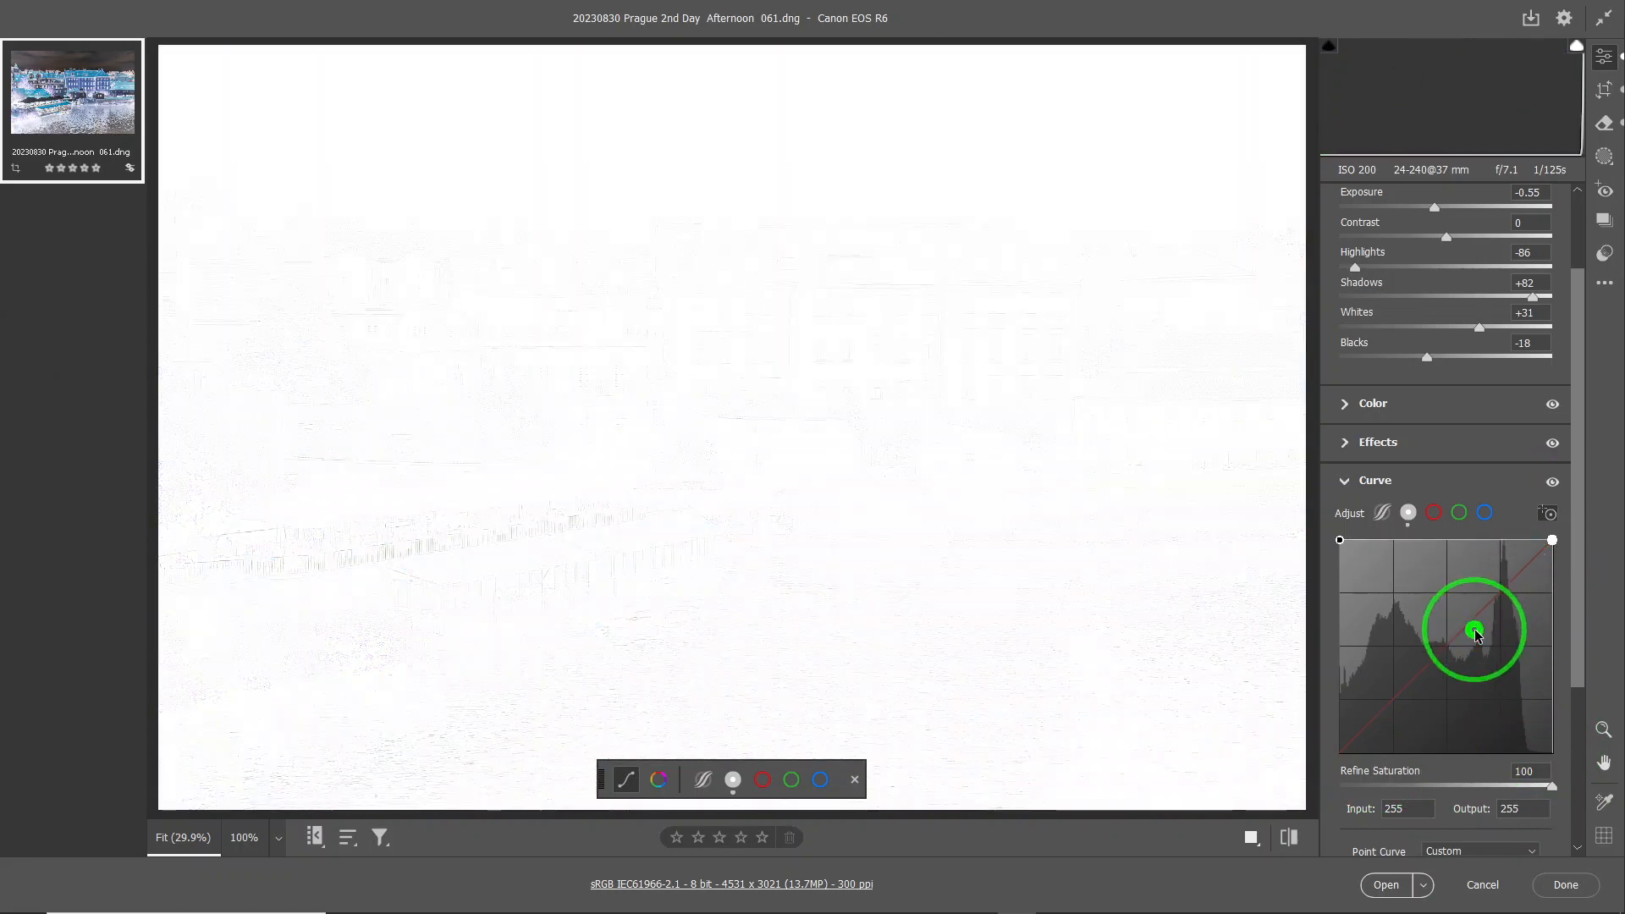
right_click(1474, 633)
left_click(1505, 584)
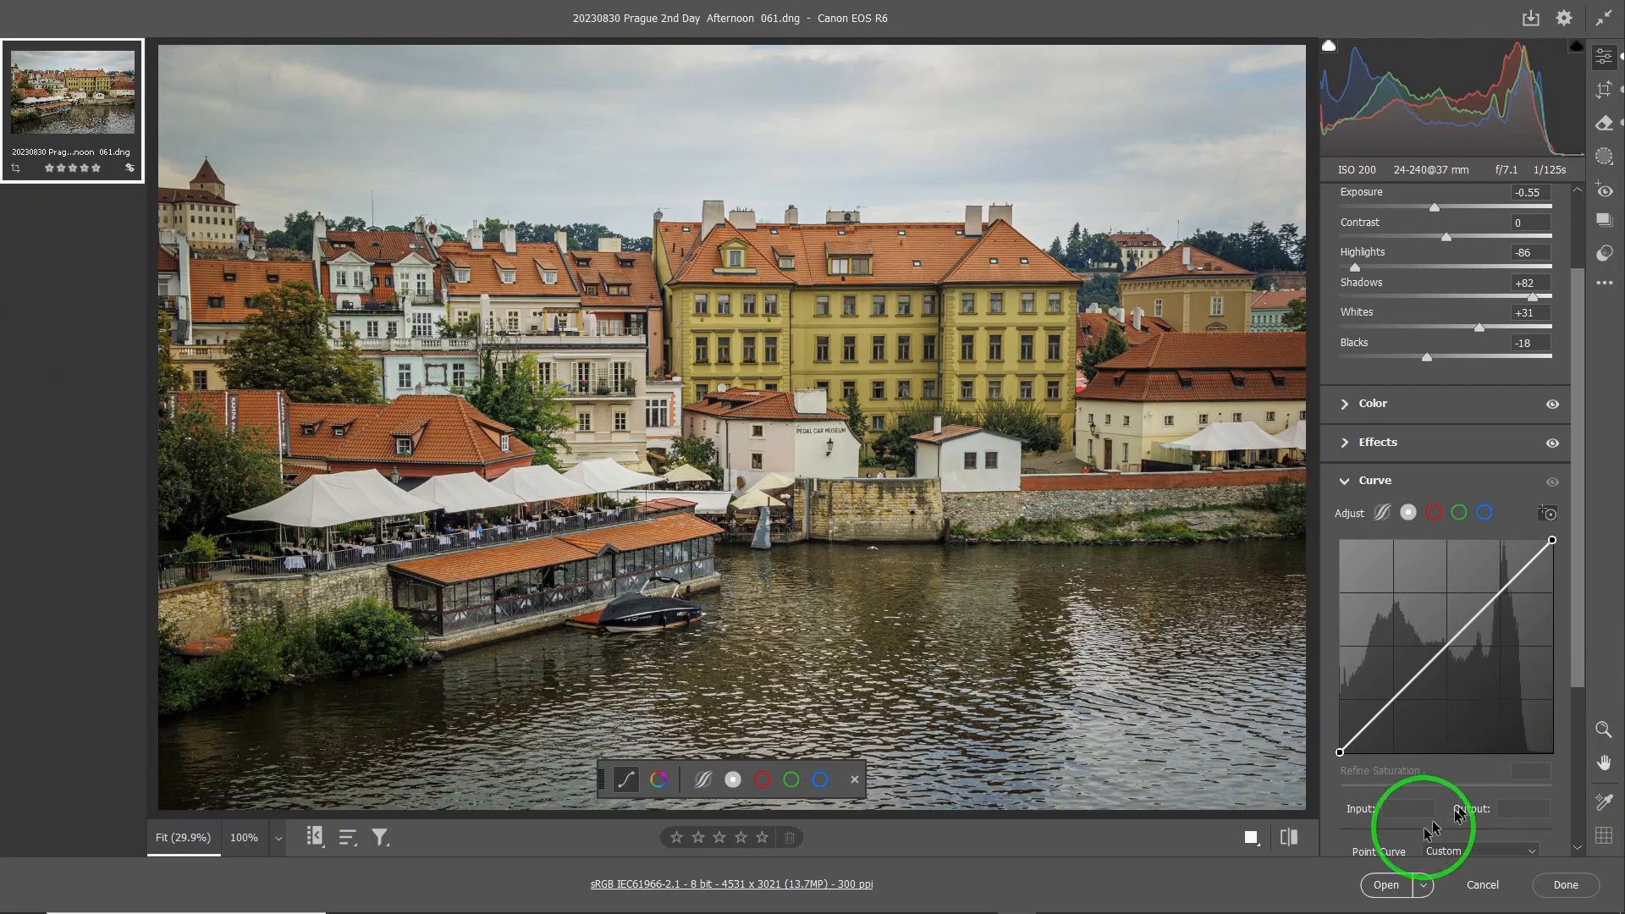
Step: Brighten the image with a midtone curve point at input 104, output 142, and a shadow point at 68/100
left_click_drag(1441, 650, 1426, 631)
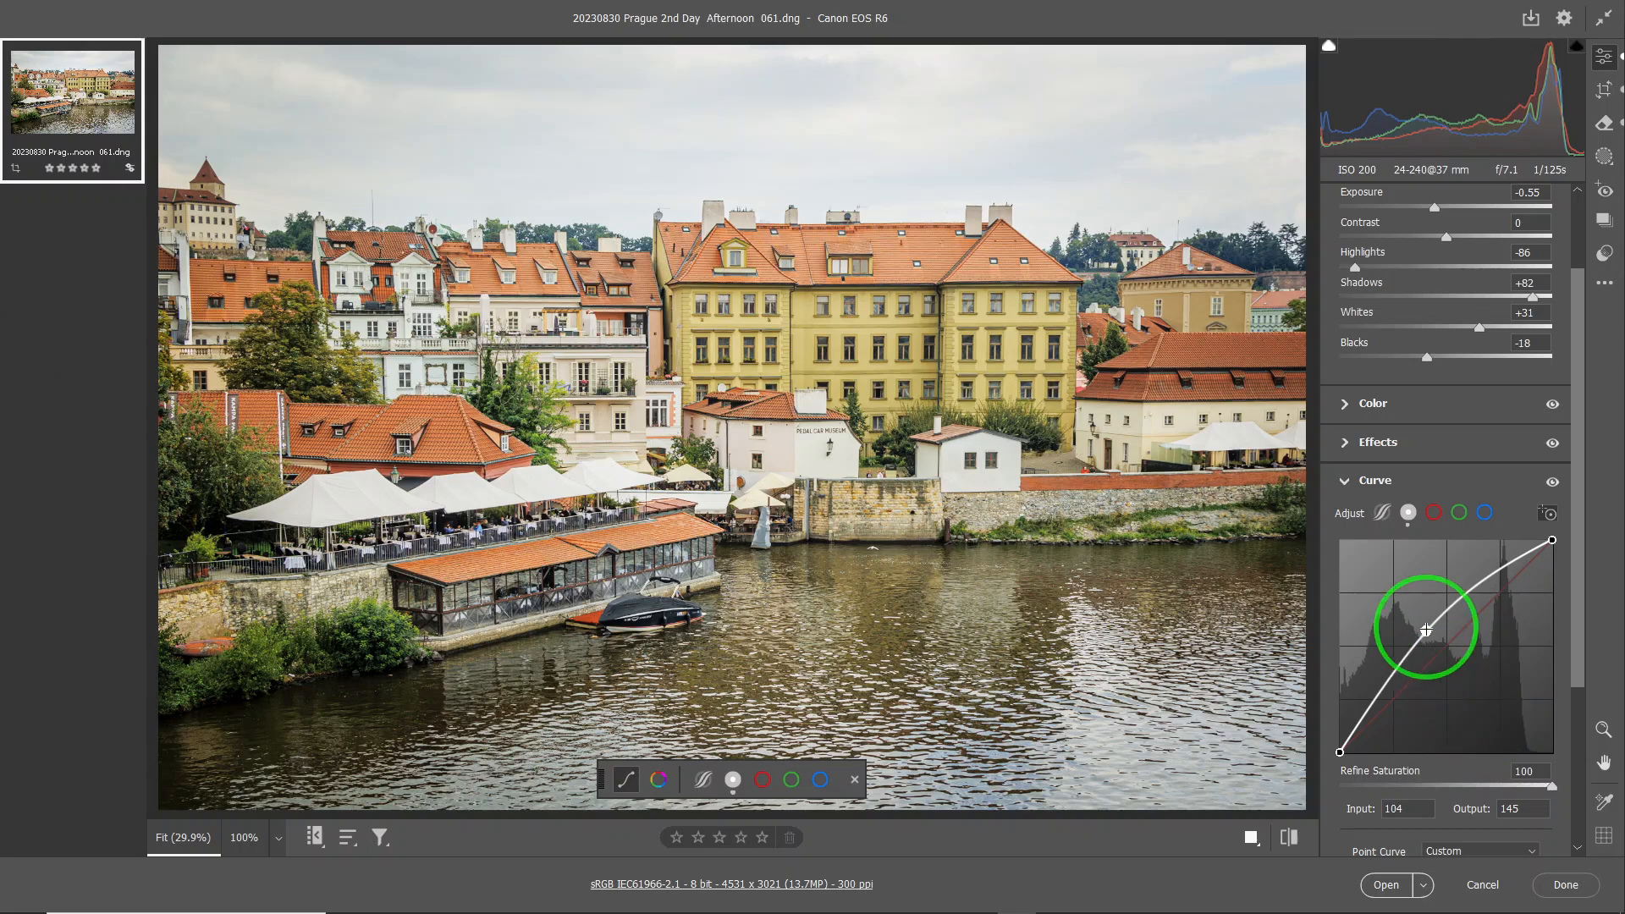
left_click(1426, 631)
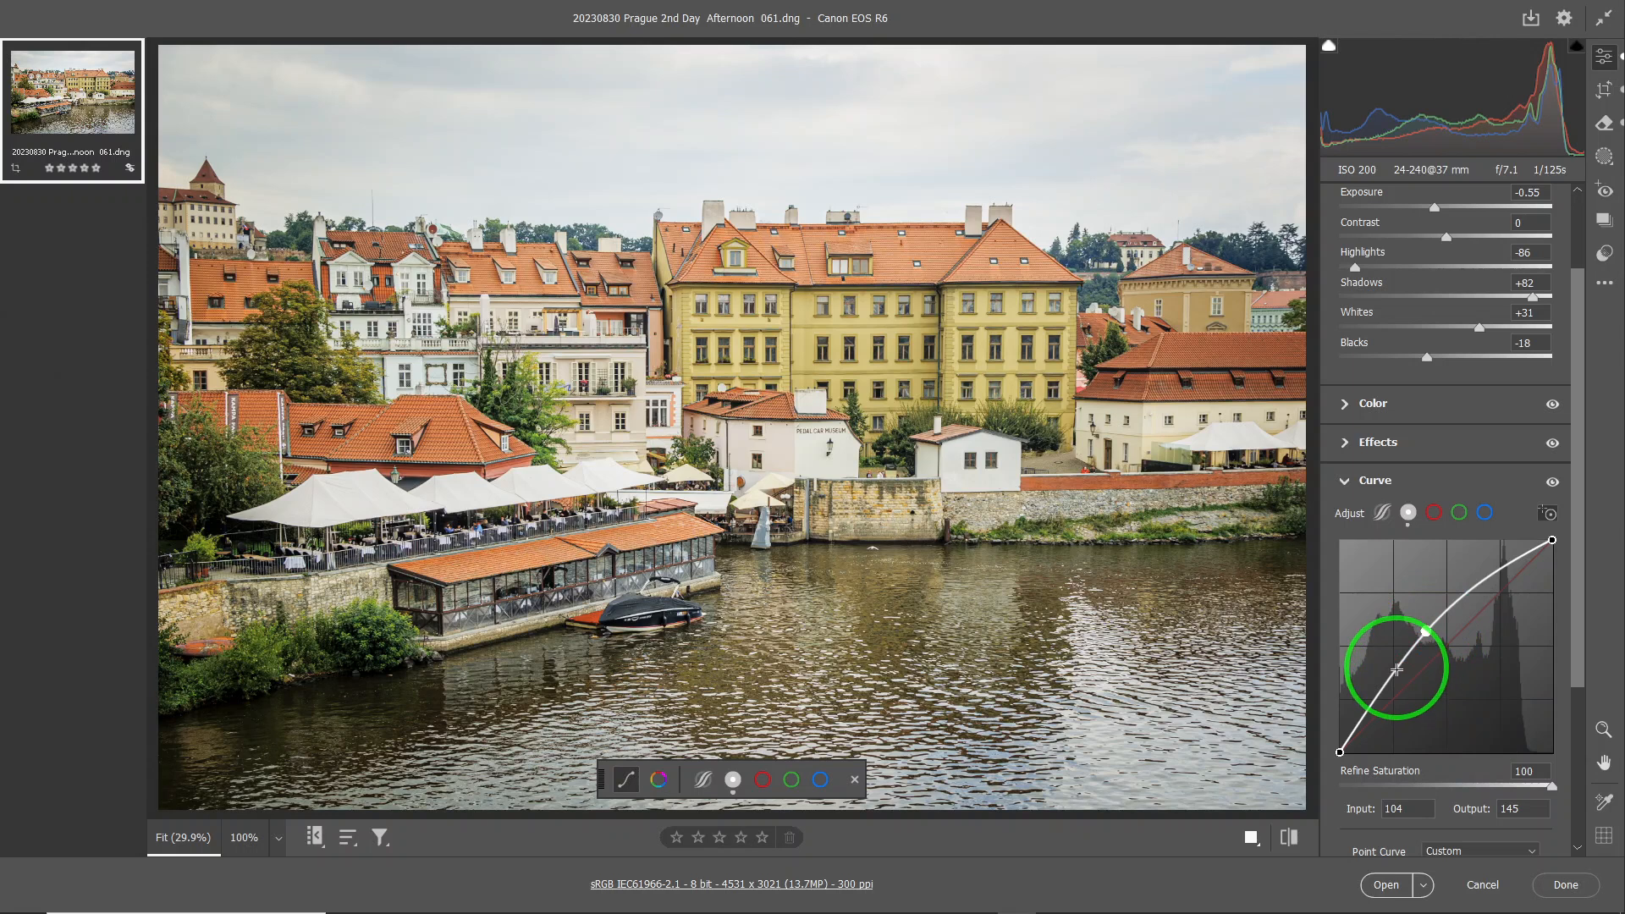
left_click(1396, 670)
left_click_drag(1426, 674, 1425, 638)
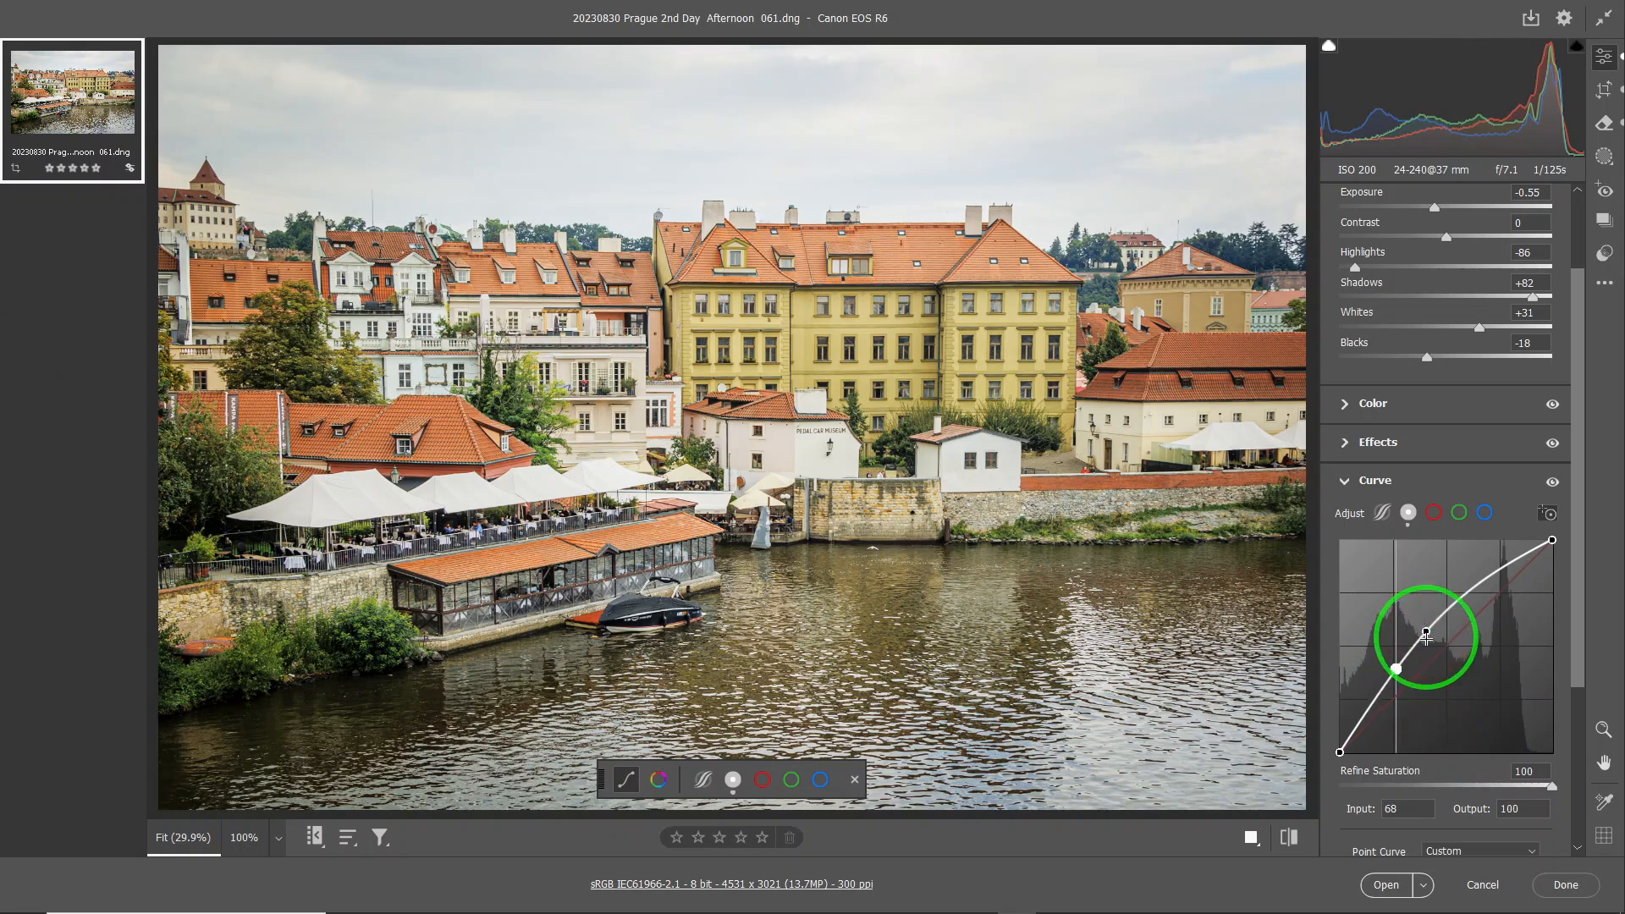
left_click(1426, 633)
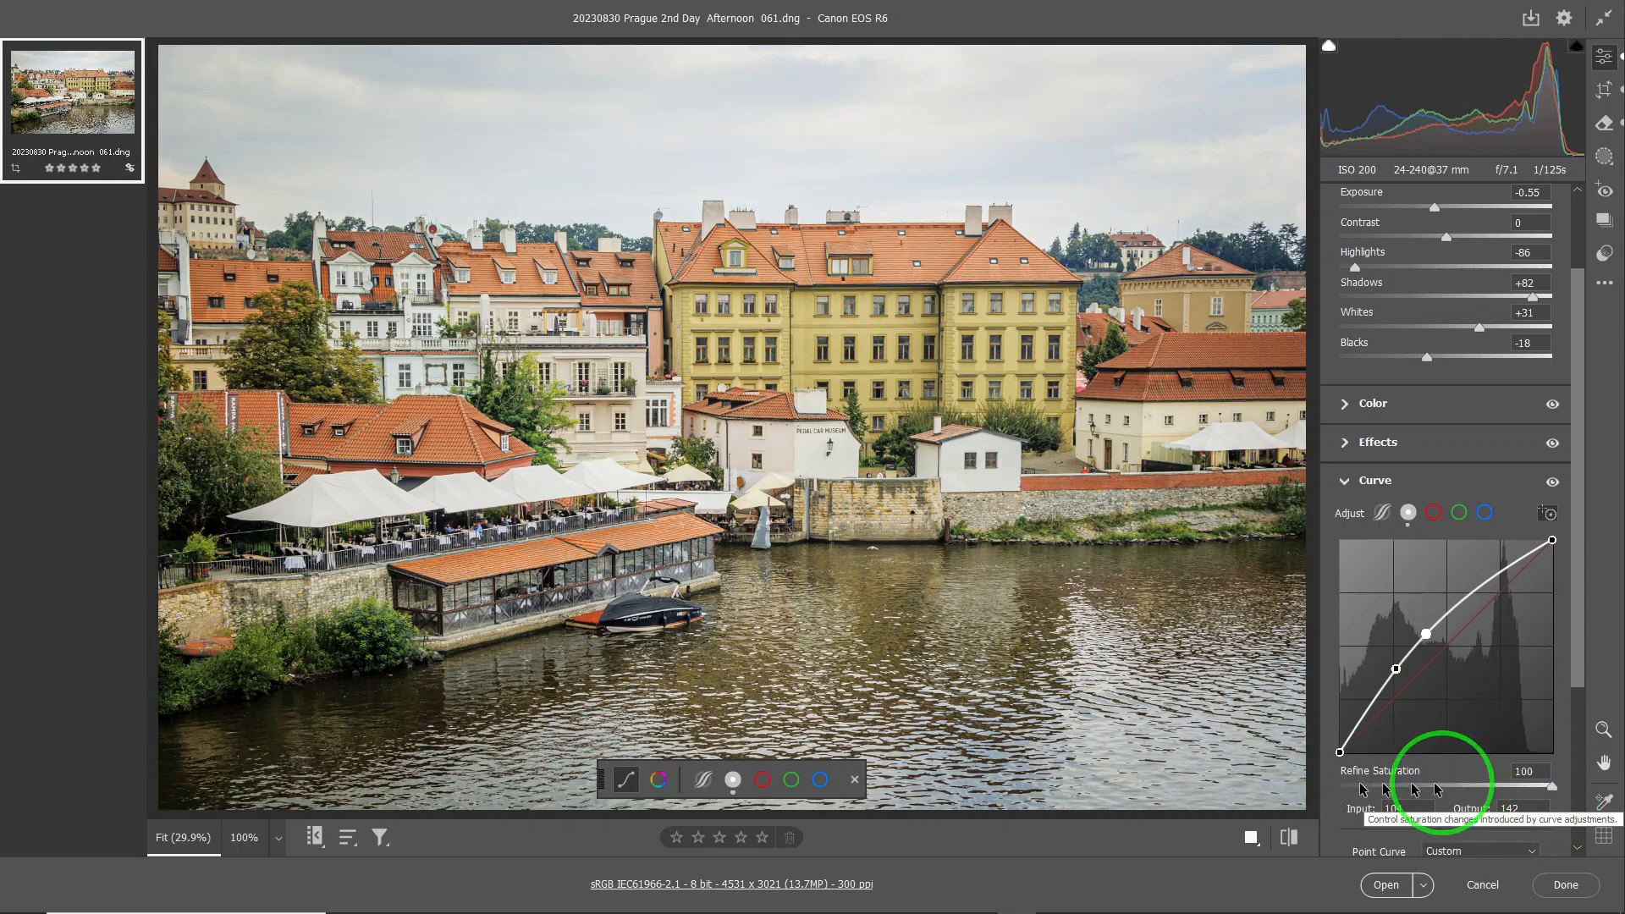
Step: Set the Point Curve preset to Linear
left_click_drag(1579, 652, 1578, 654)
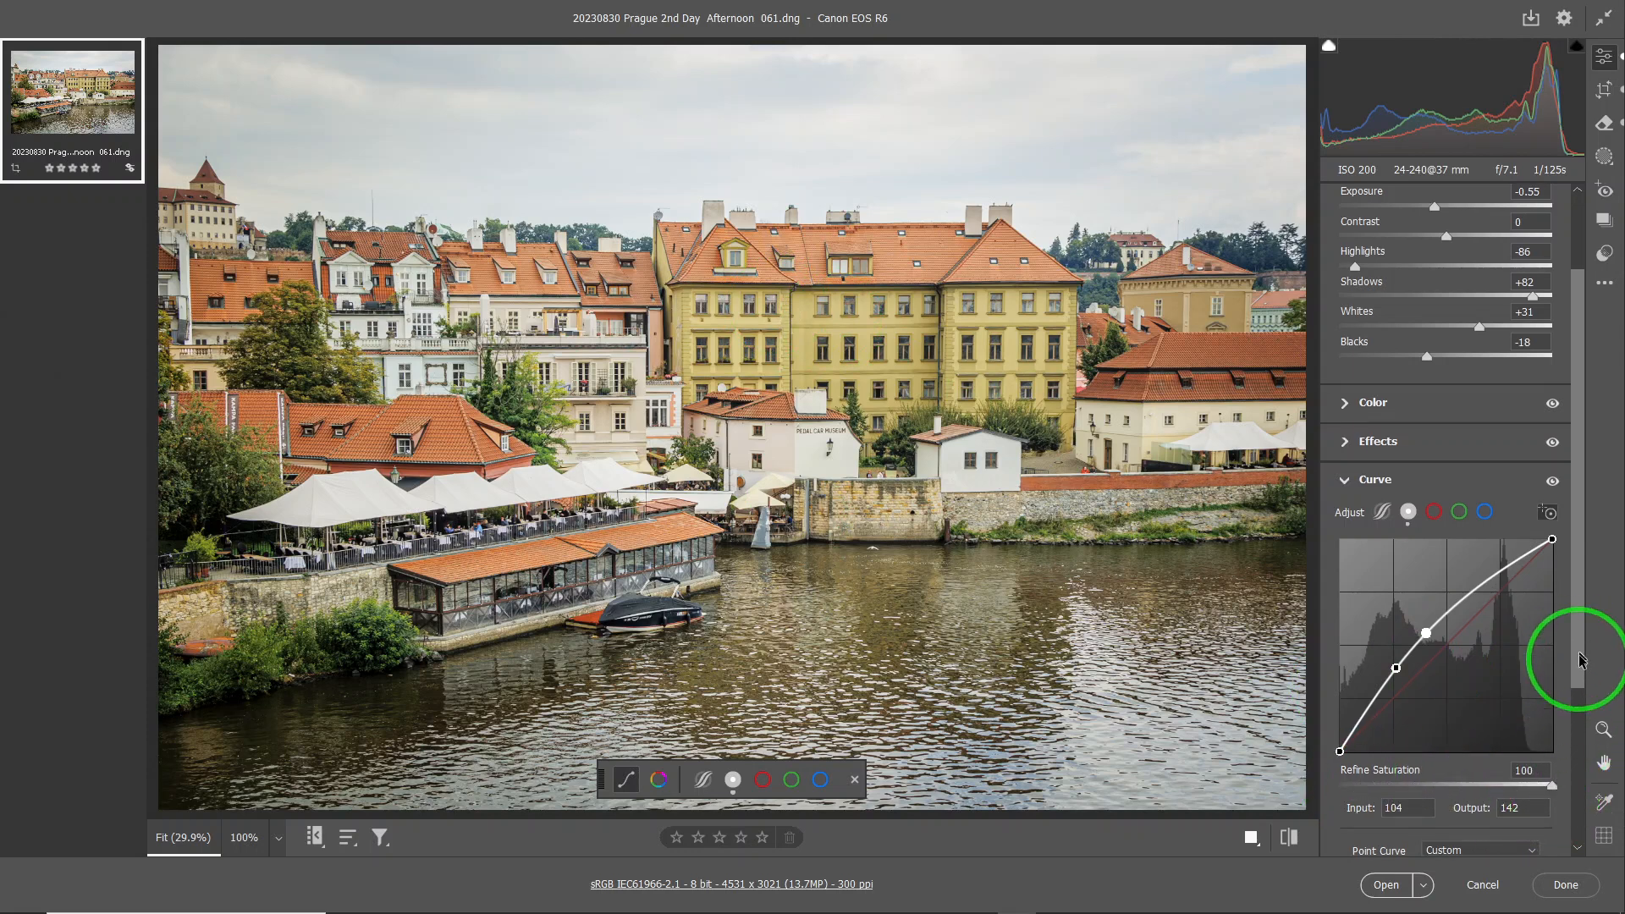
left_click(1577, 714)
left_click_drag(1578, 682, 1586, 713)
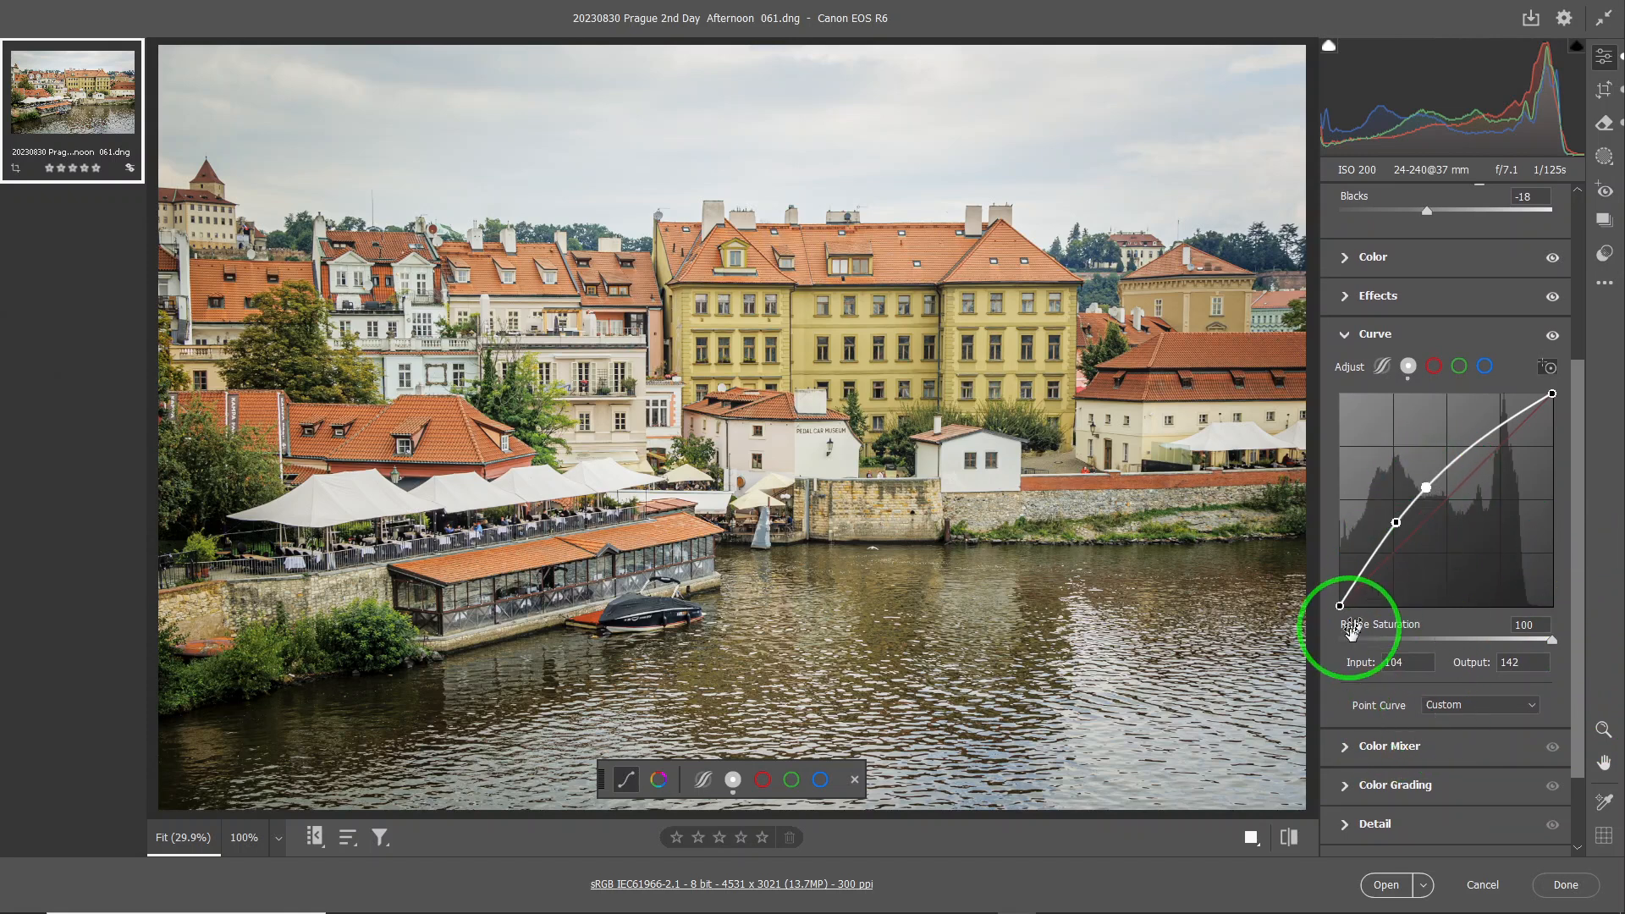
left_click(1438, 709)
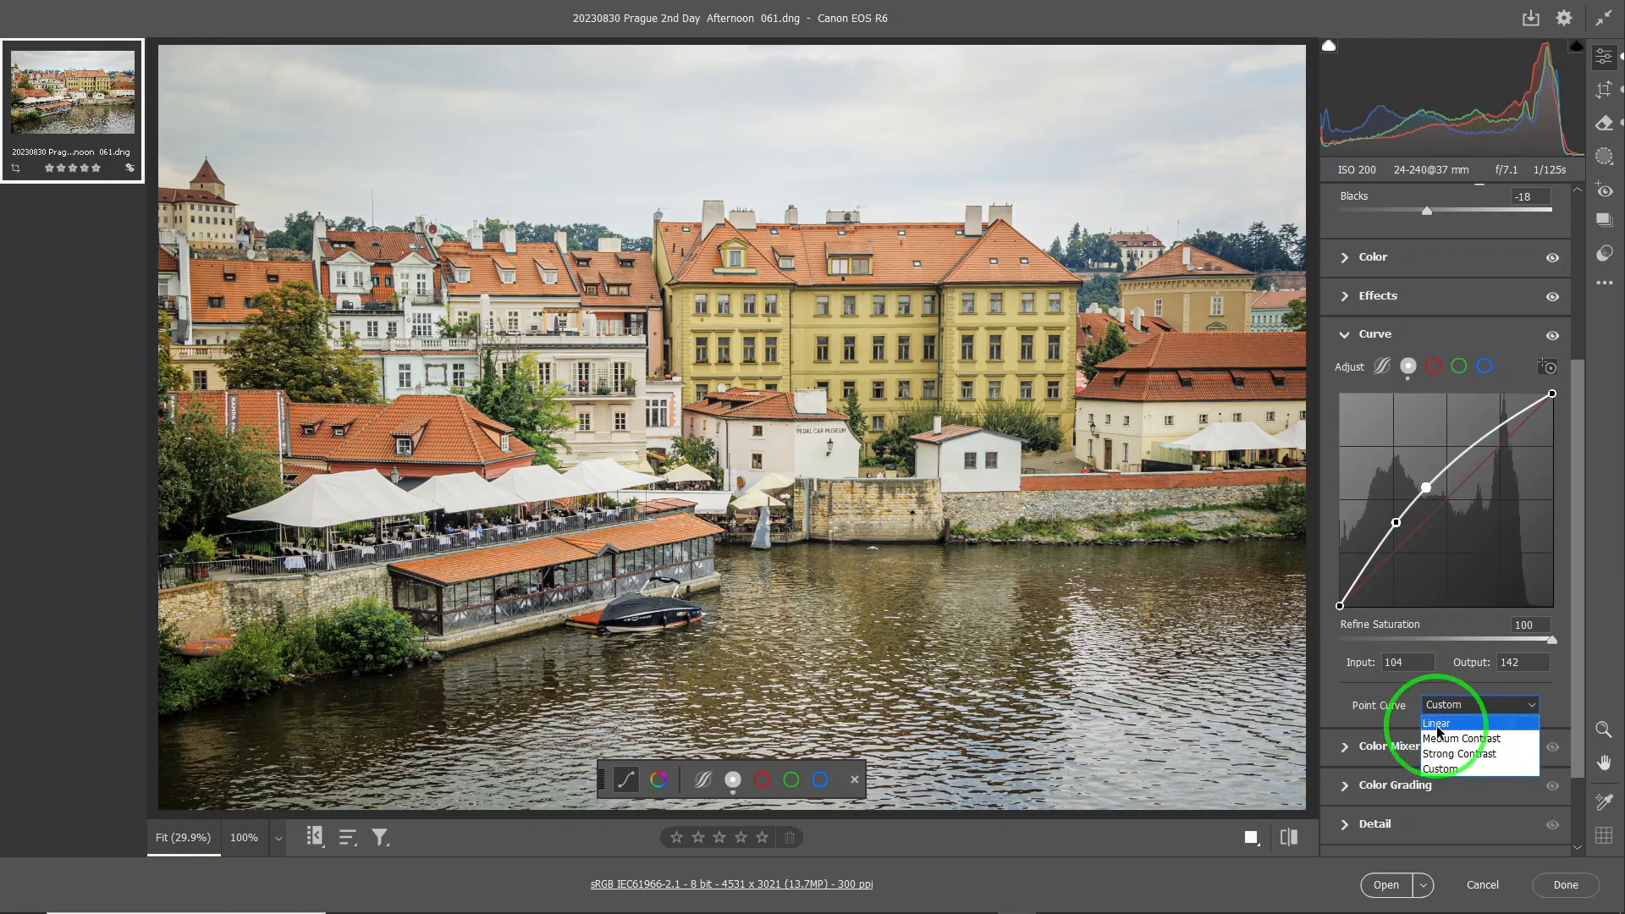
left_click(1436, 724)
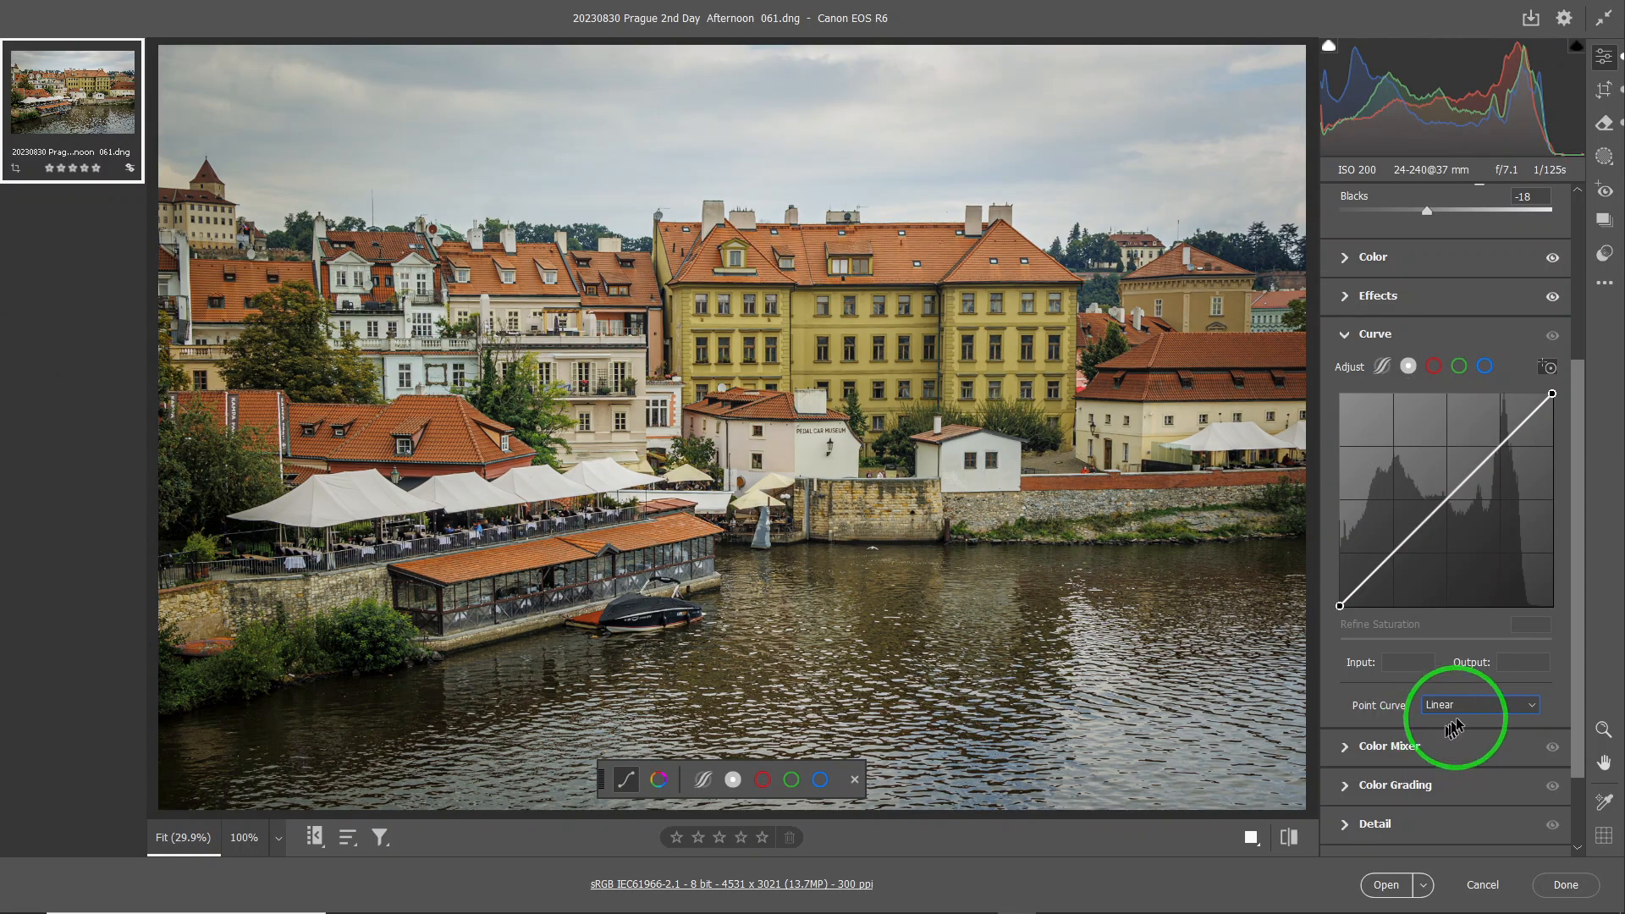
Step: Try the Medium Contrast point curve preset and return to Linear
left_click(1468, 704)
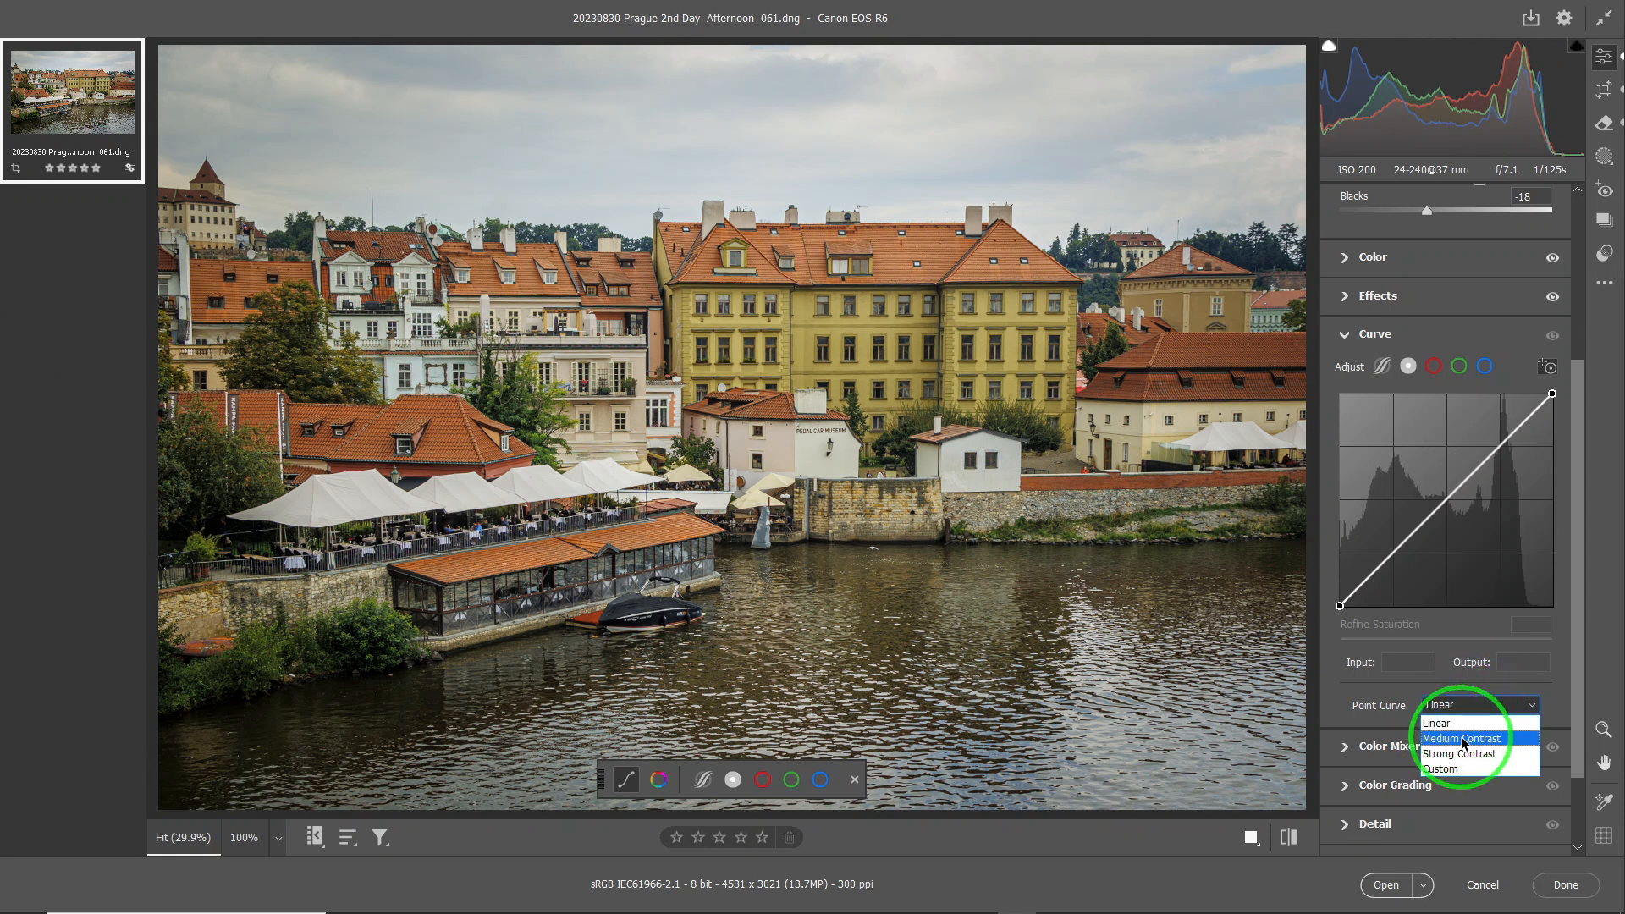
left_click(1455, 738)
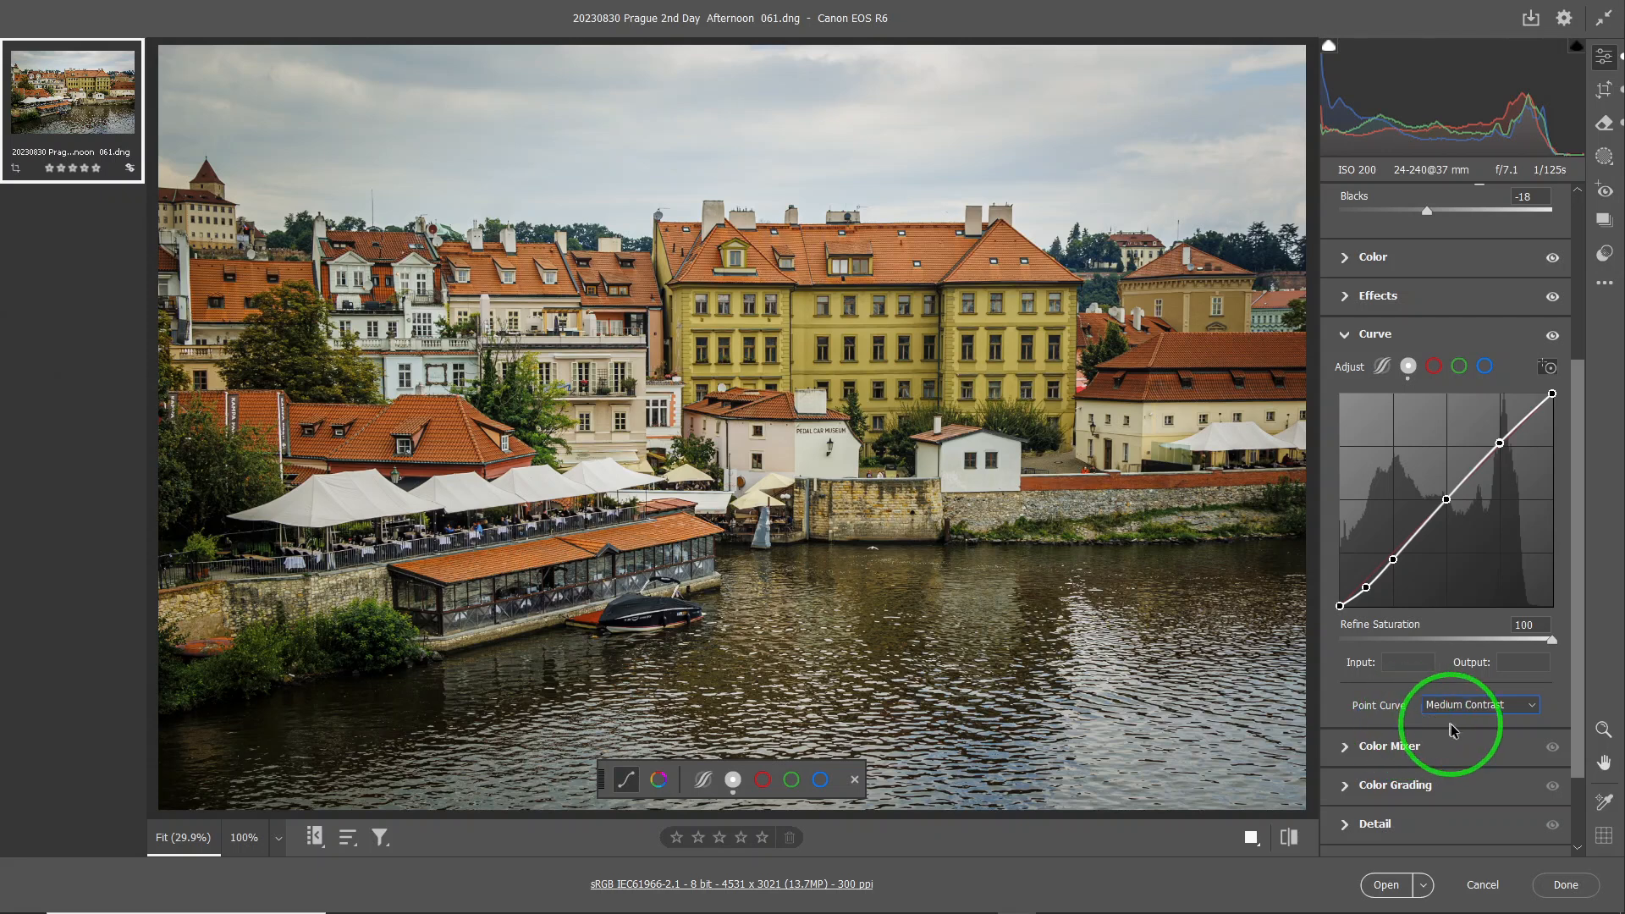
left_click(1480, 709)
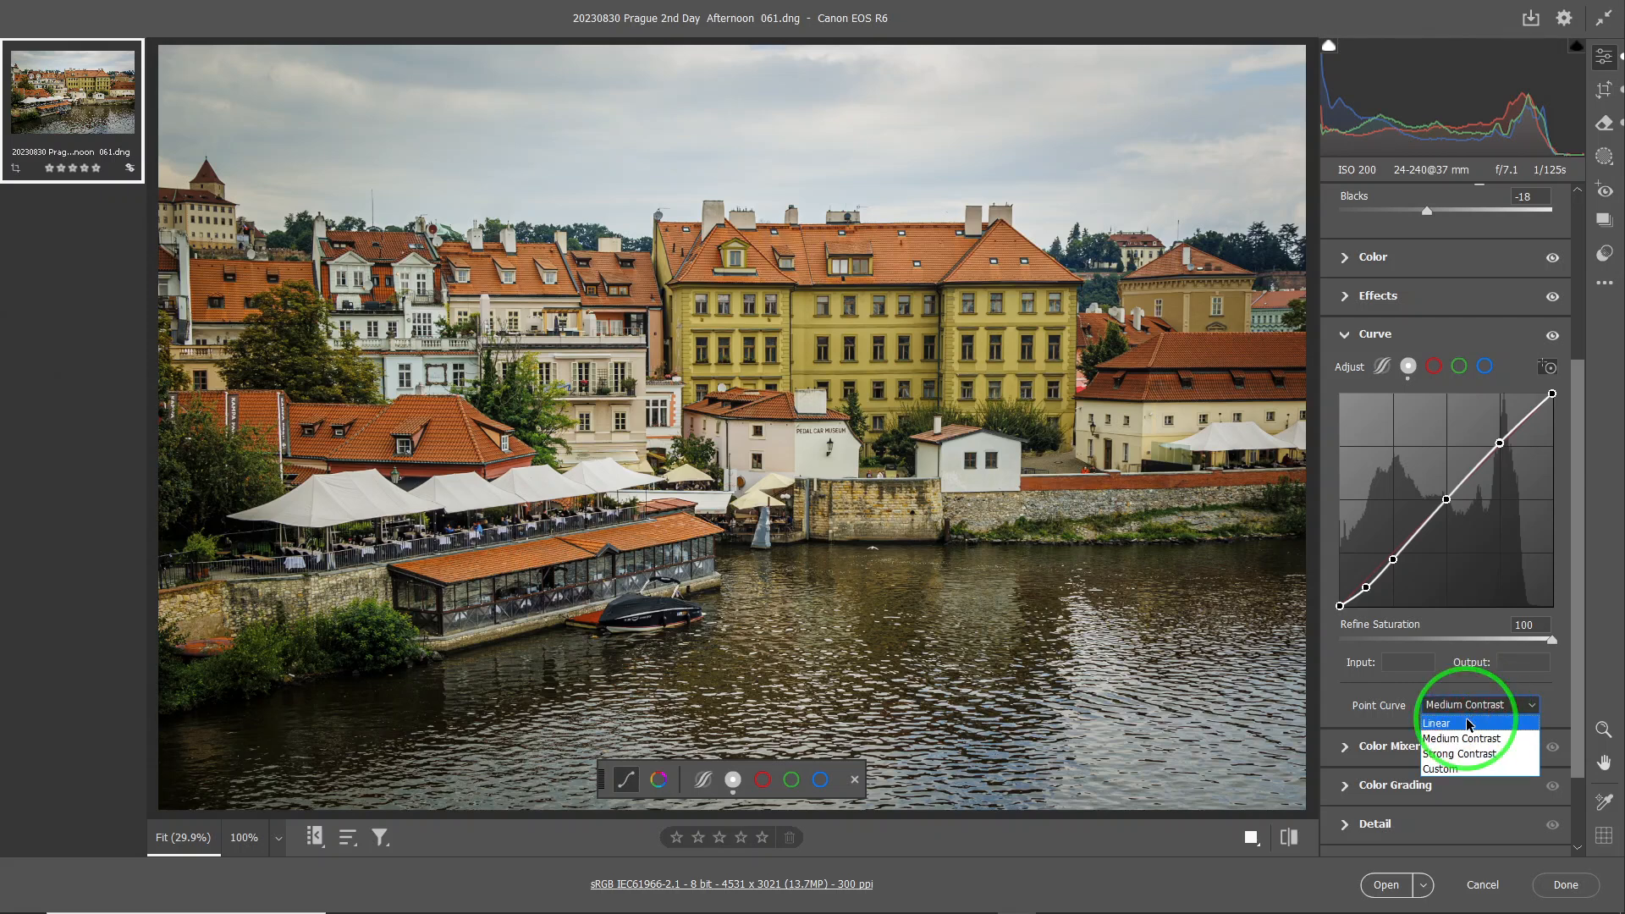
left_click(1467, 725)
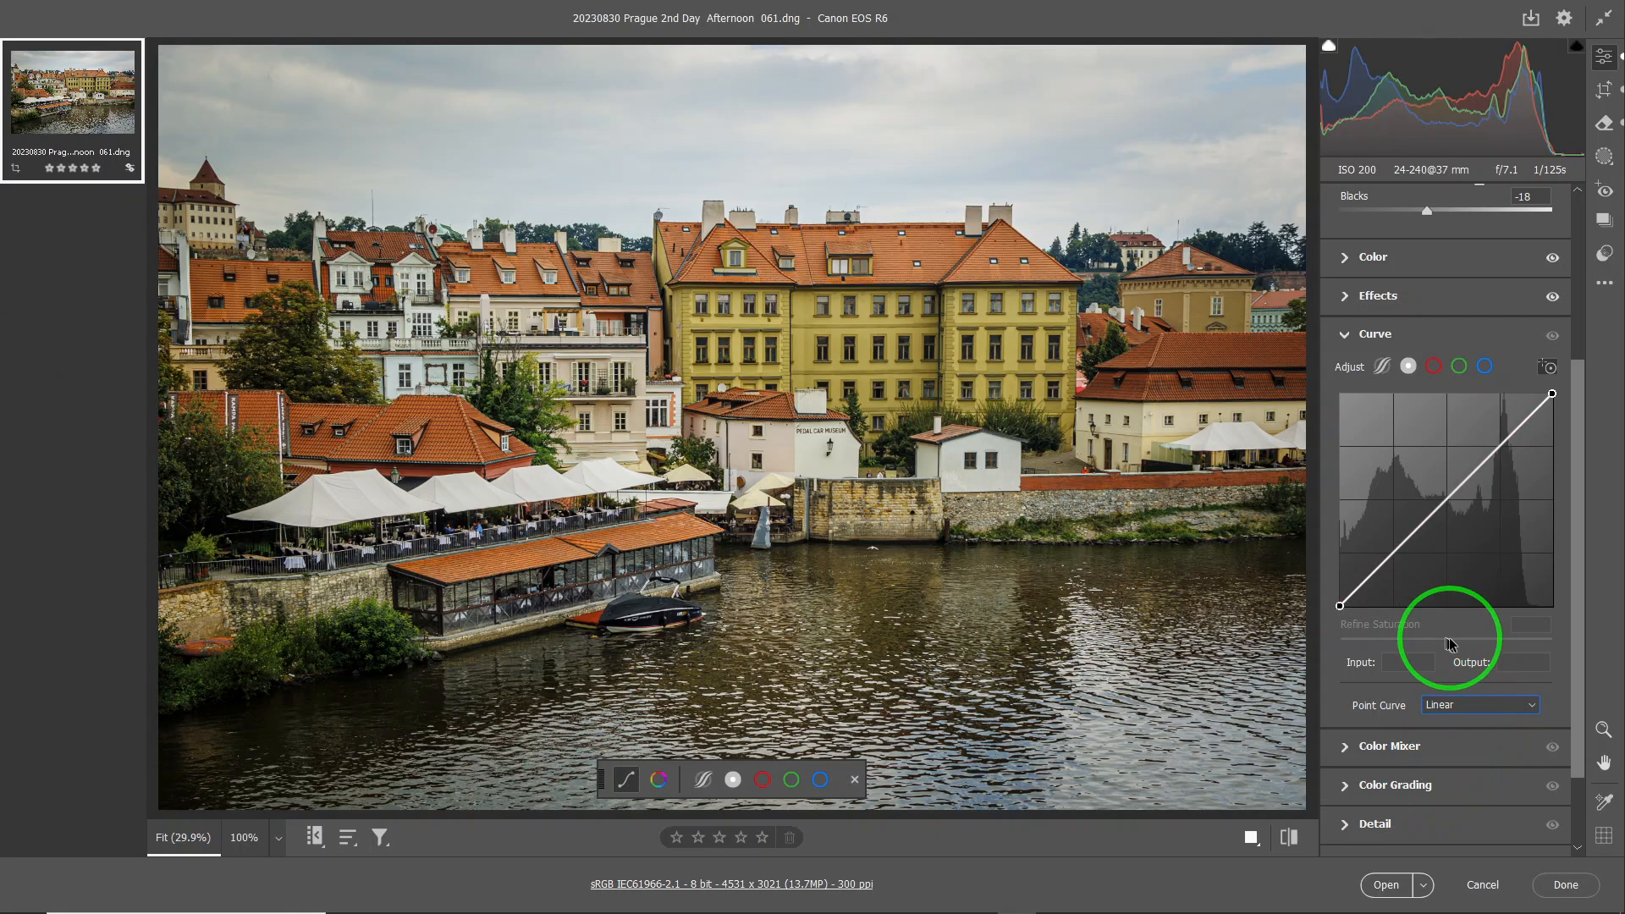
Step: Shape the point curve with a highlight point at input 197, output 226, and a shadow point at input 70, output 75
left_click(1496, 443)
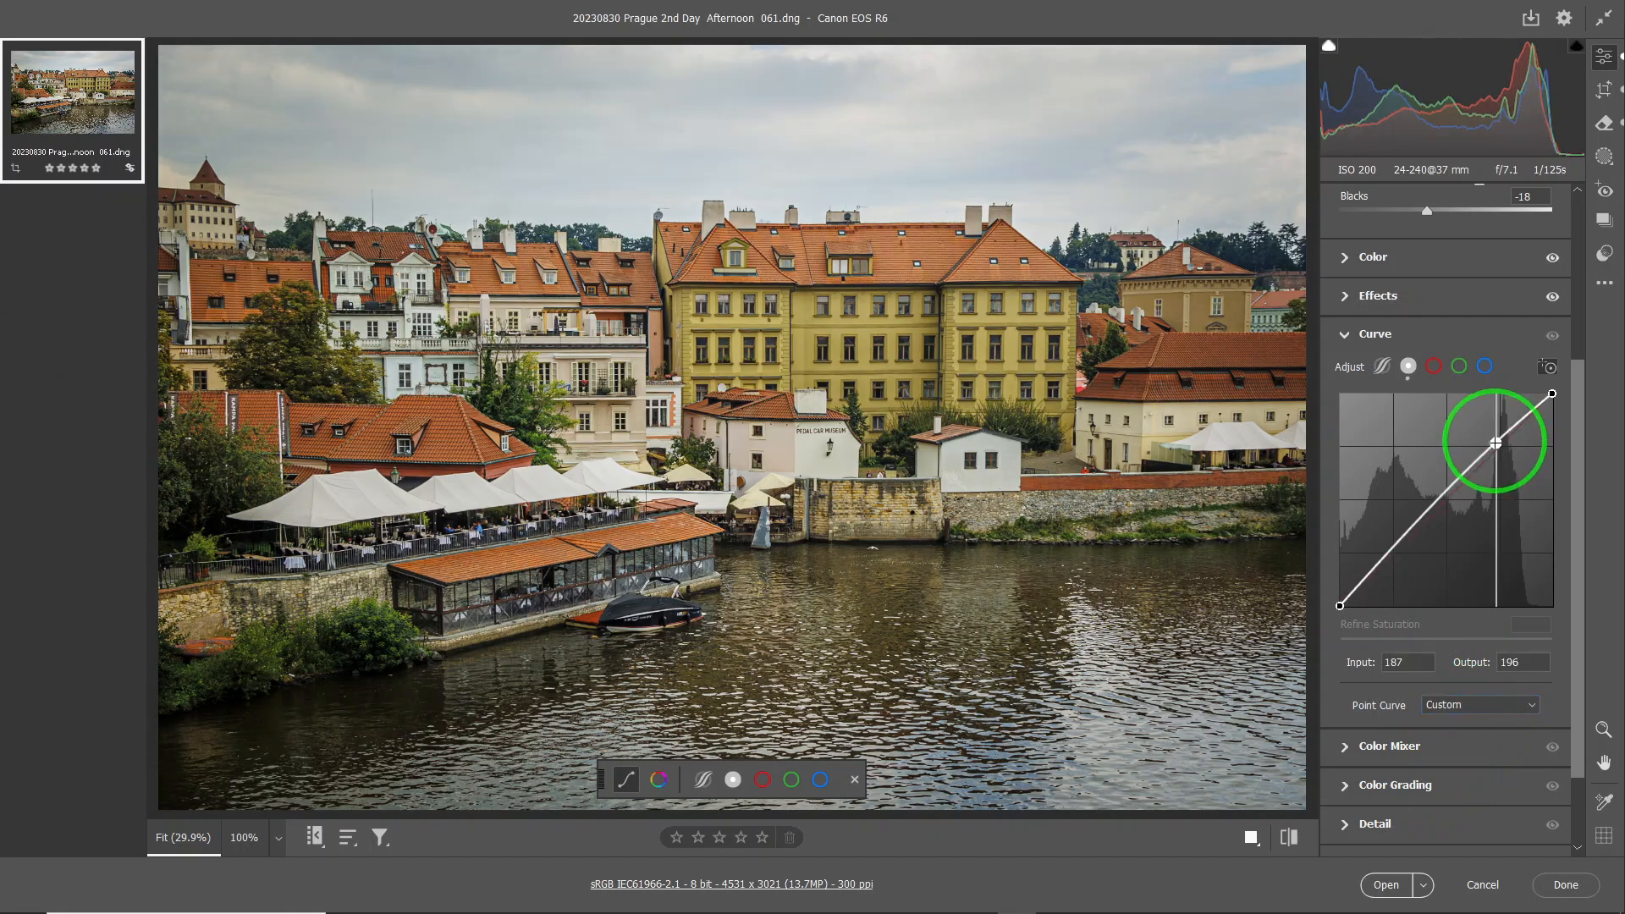
left_click(1396, 557)
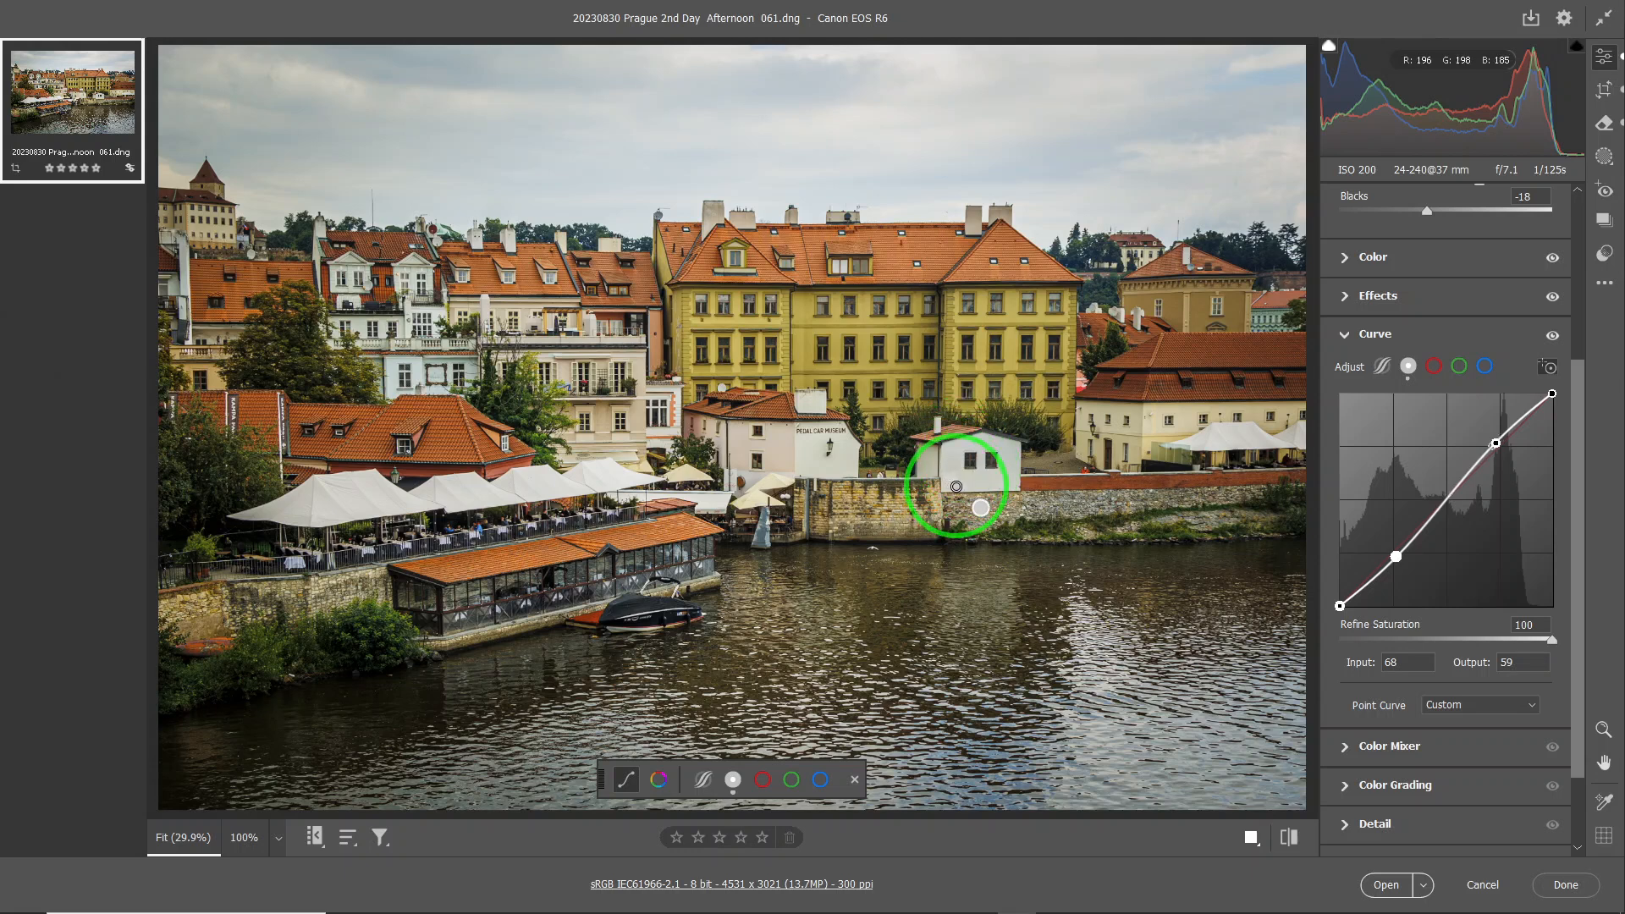
left_click_drag(961, 485, 1026, 482)
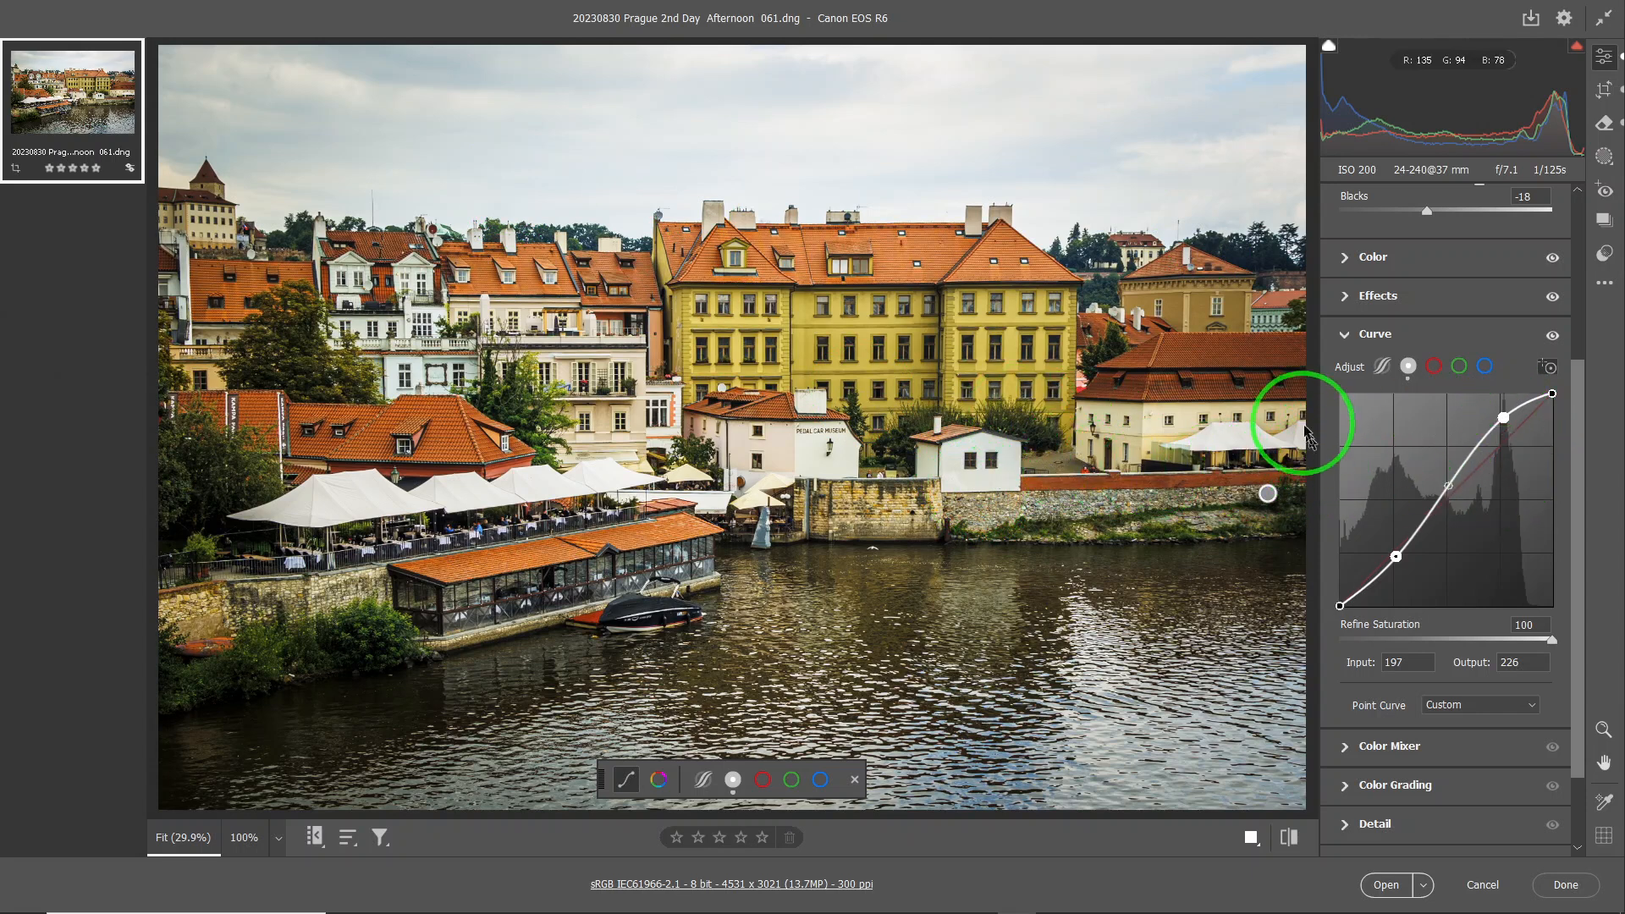
left_click_drag(1246, 352, 1255, 361)
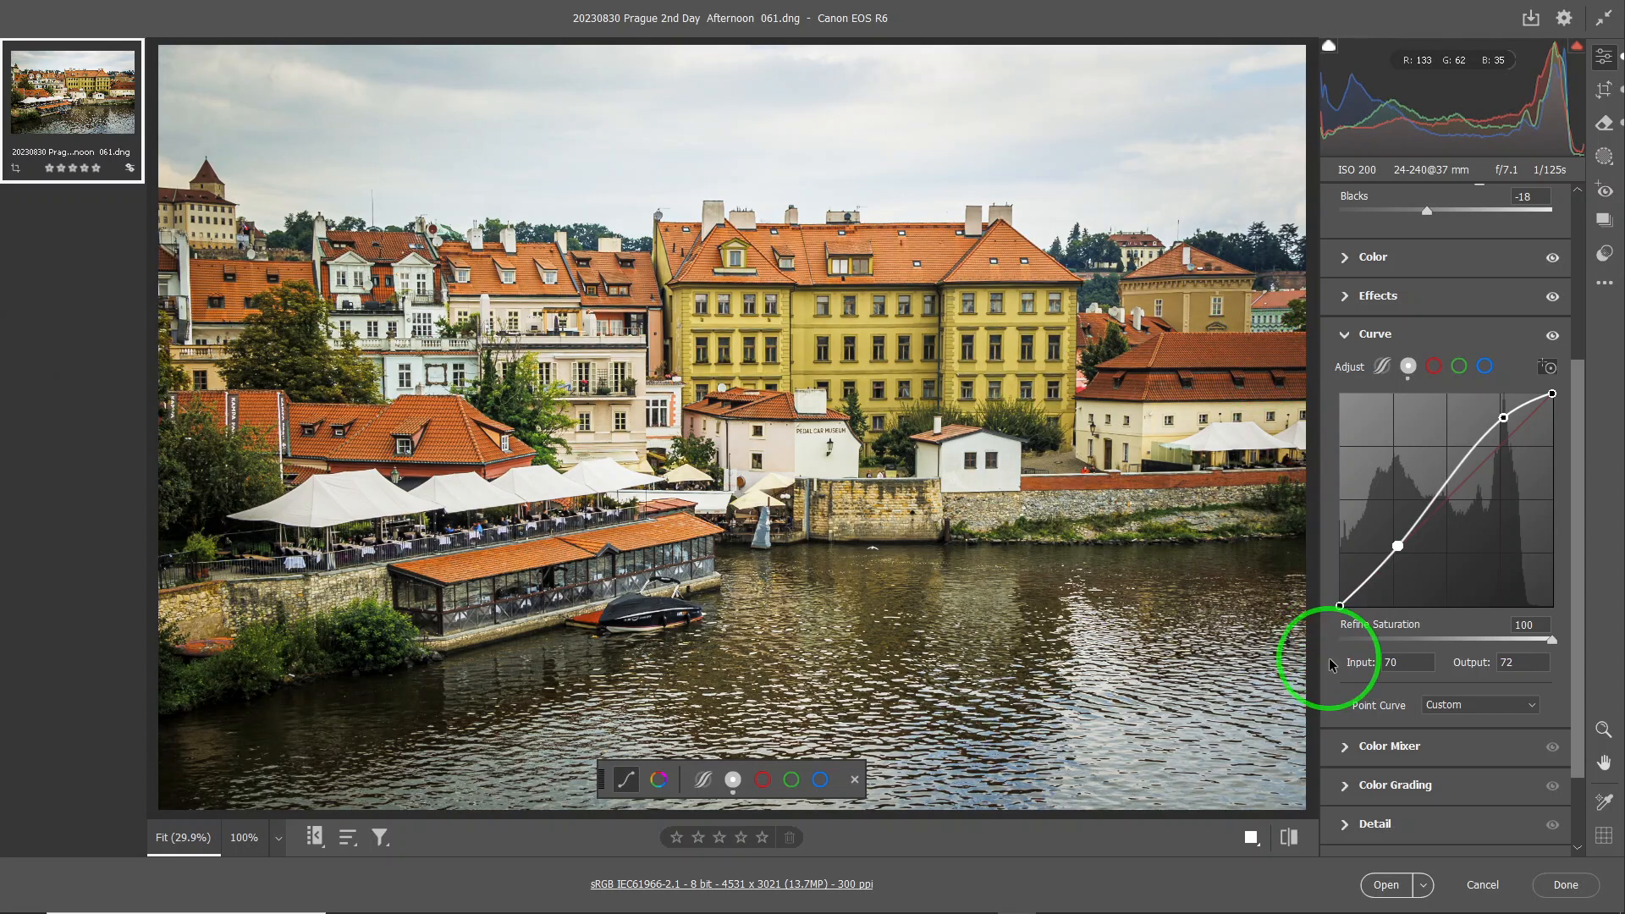
key("Up")
key("Up")
key("Up")
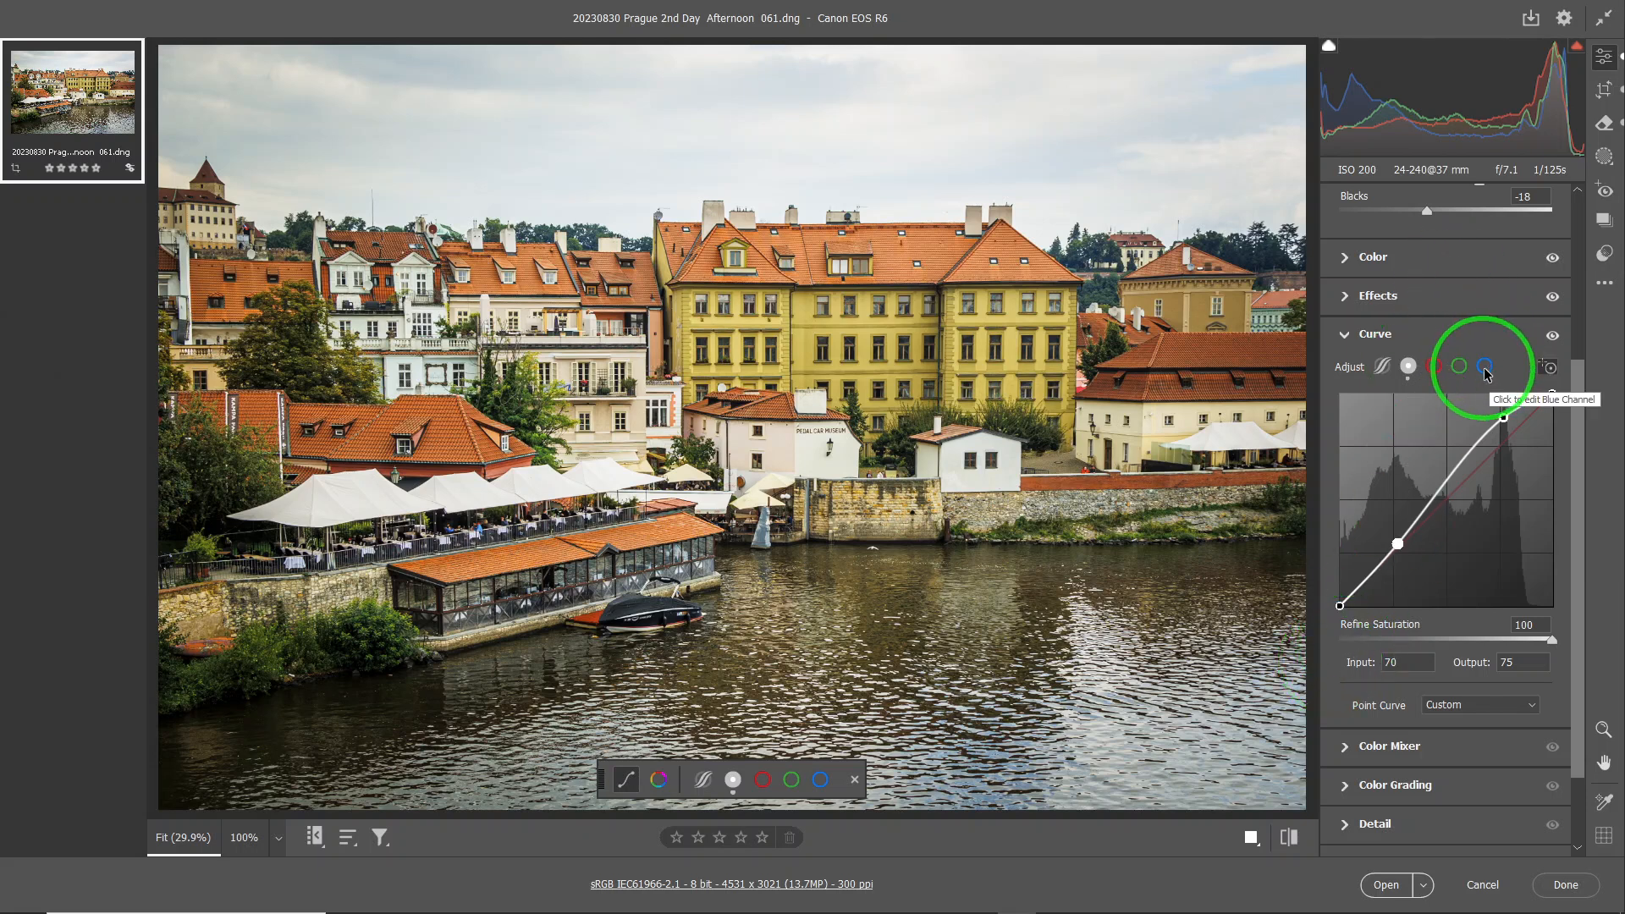
Step: In the red channel curve, pull a midtone point down to input 149, output 117, and return it to 129/130
left_click(1441, 374)
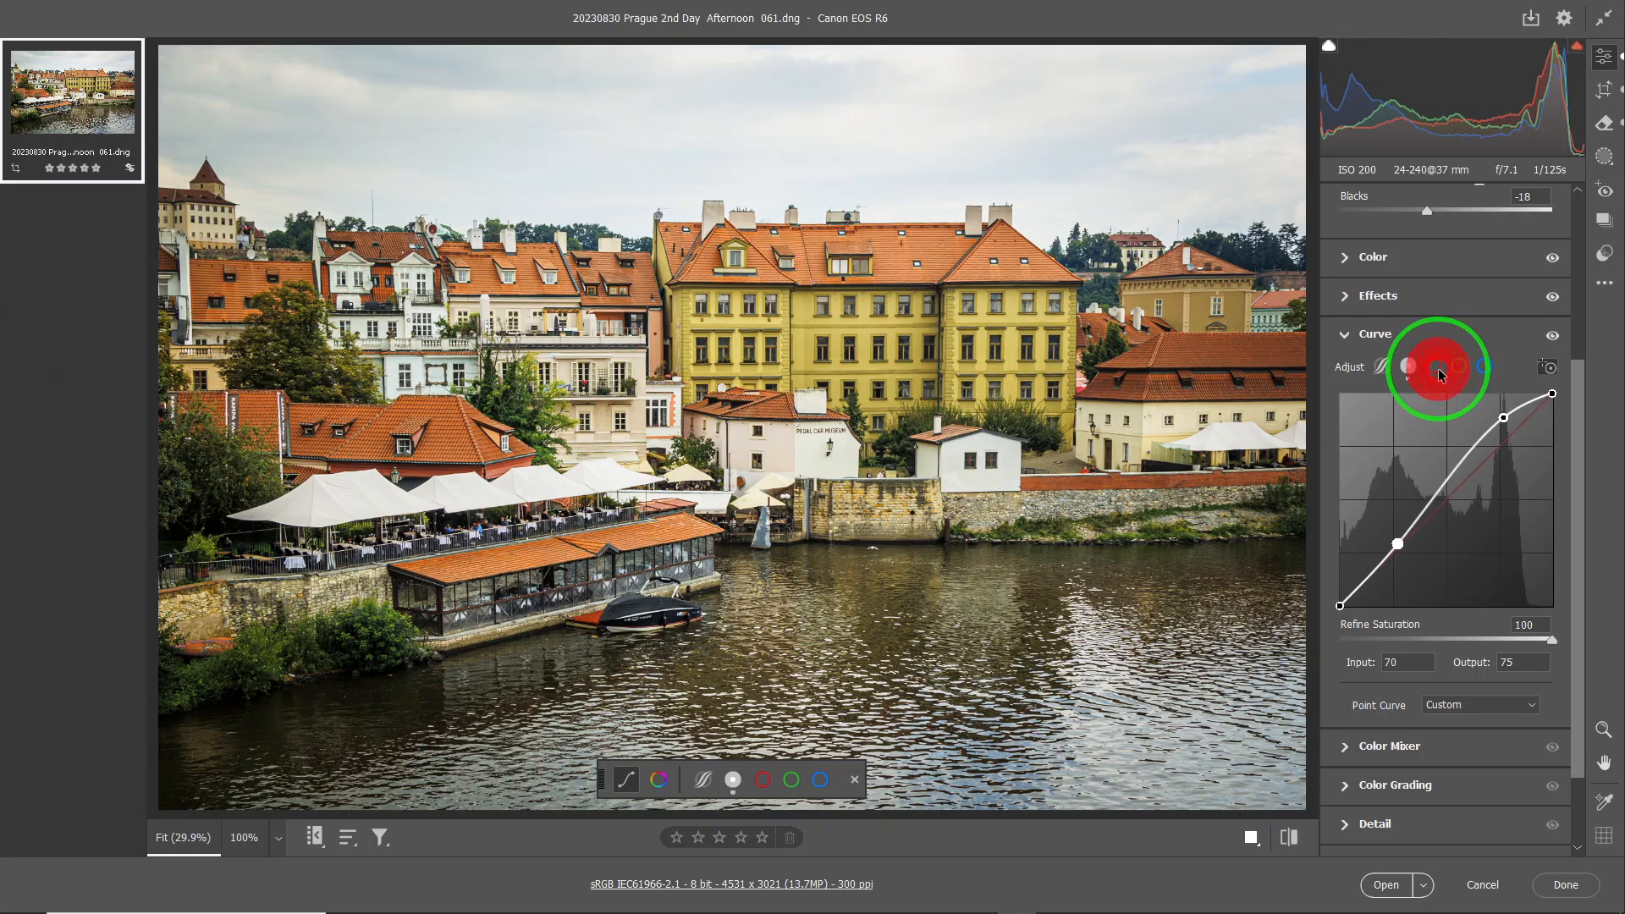
left_click(1440, 374)
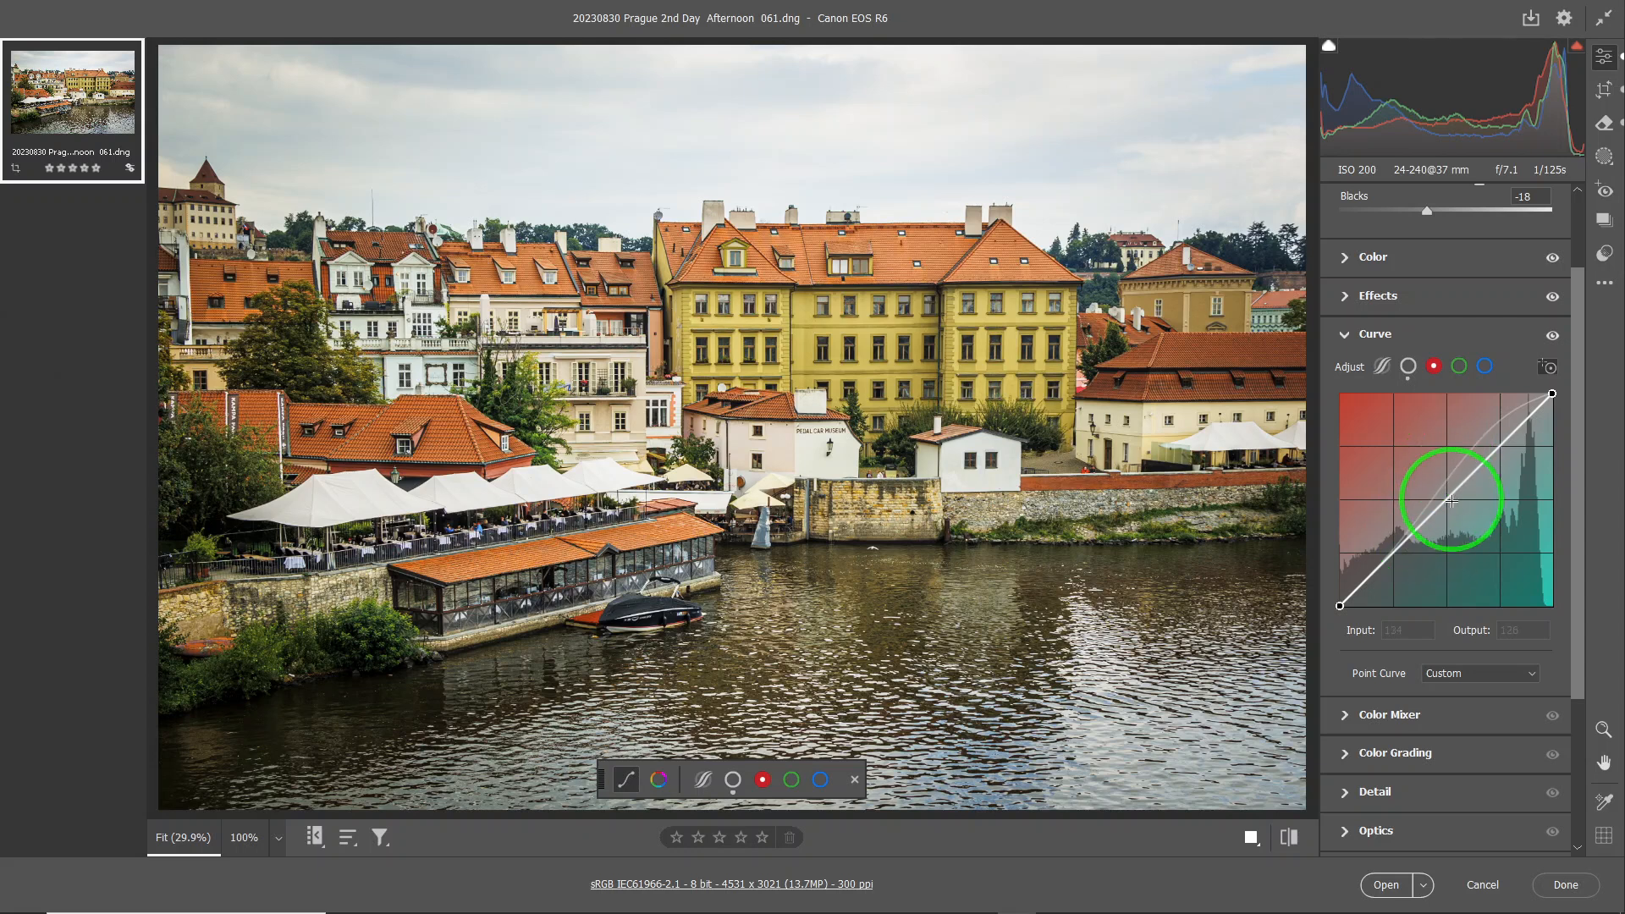
left_click_drag(1444, 498, 1463, 509)
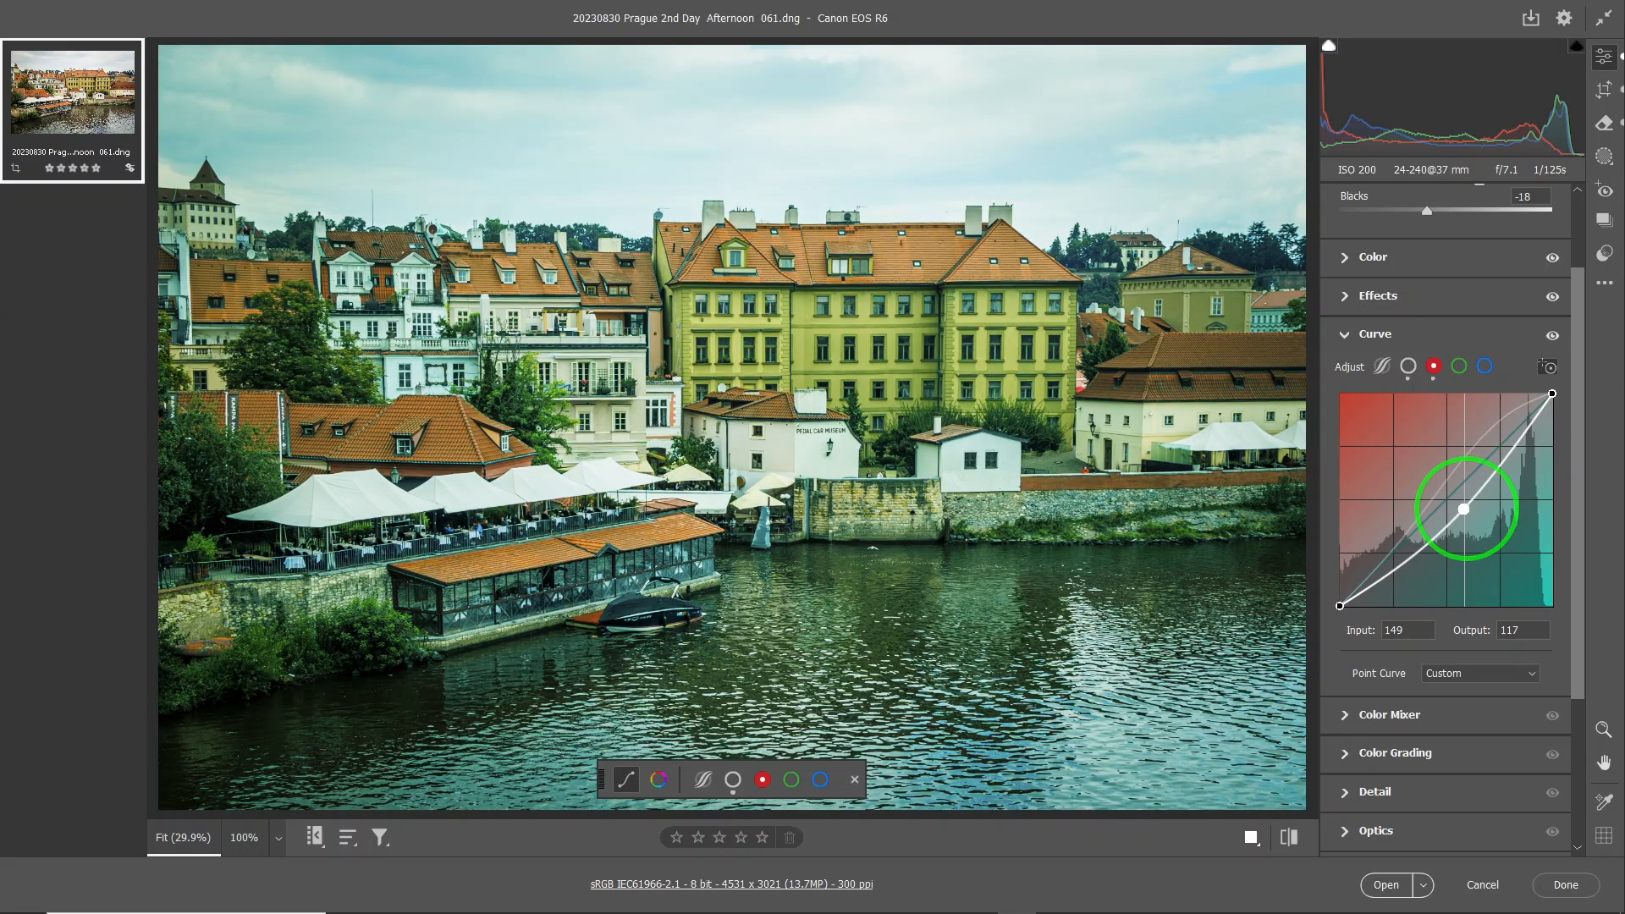
mouse_move(1463, 508)
left_mouse_down()
mouse_move(1427, 457)
mouse_move(1446, 497)
left_mouse_up()
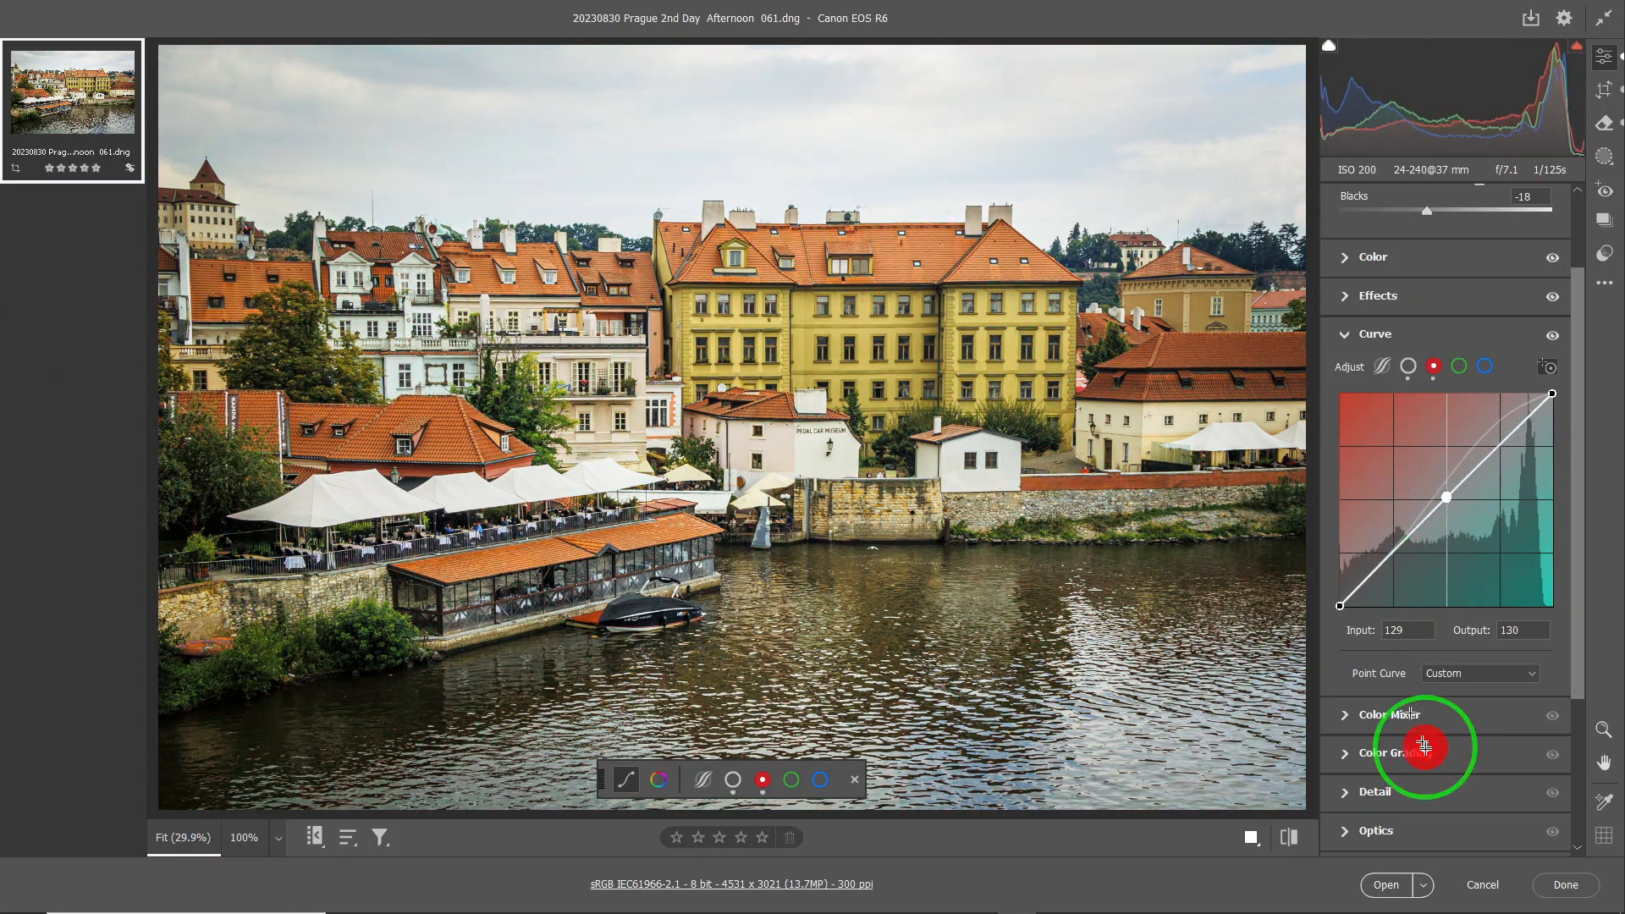
Step: Shape a red-channel S-curve with the midtone at 128/130, a shadow point at 79/60 and a highlight point at 171/187
left_click_drag(1418, 747, 1417, 707)
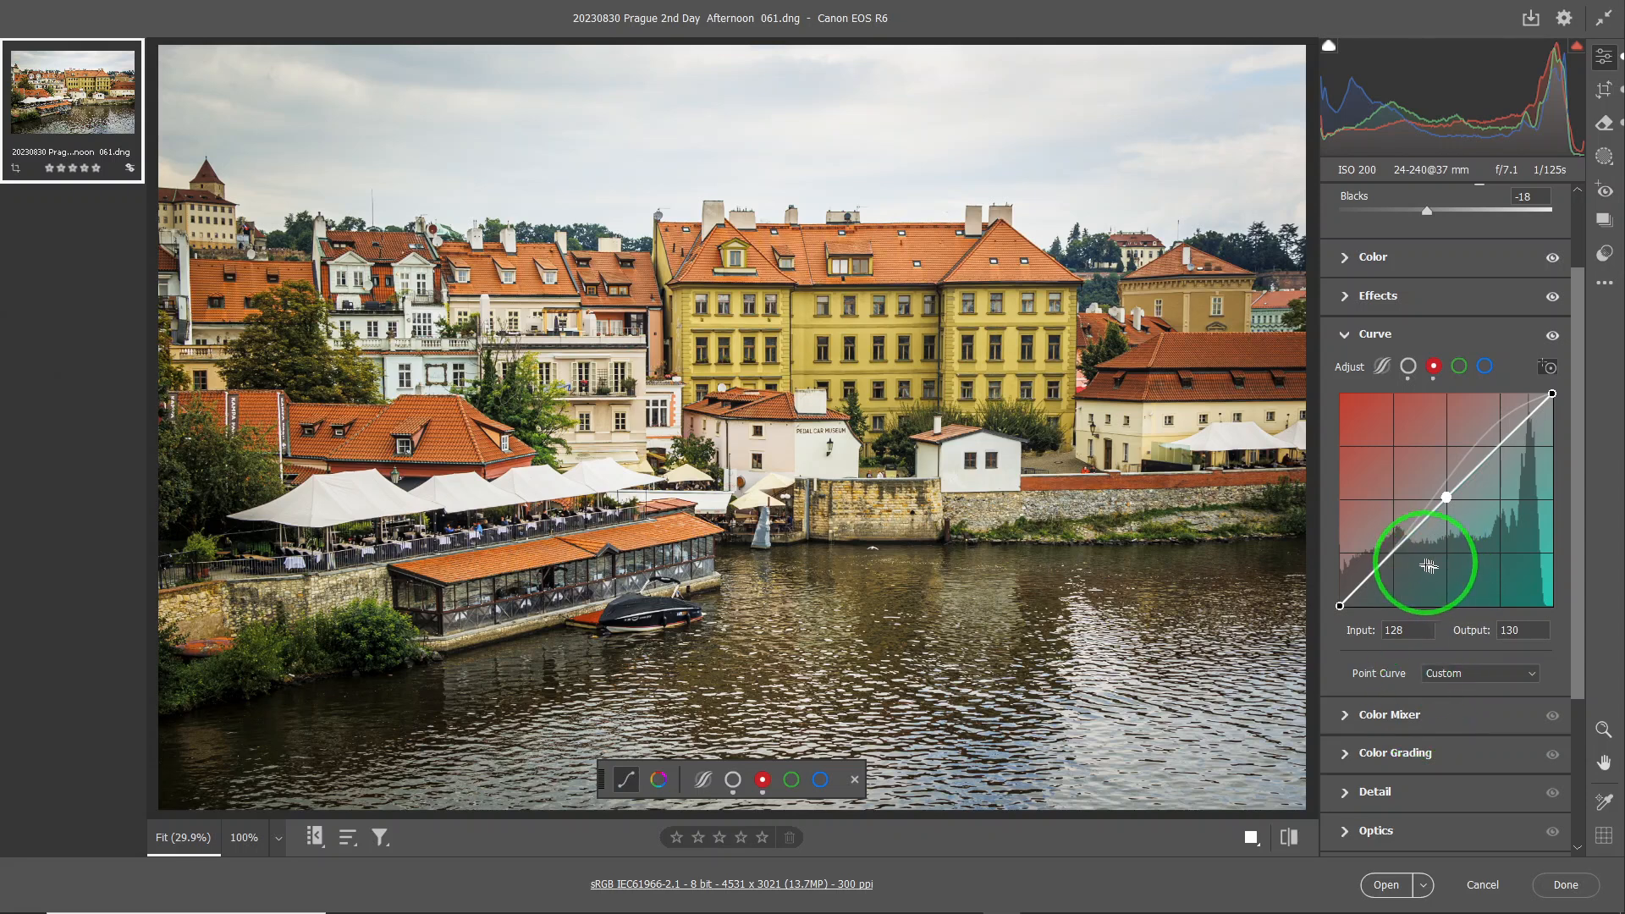
left_click_drag(1393, 551, 1405, 556)
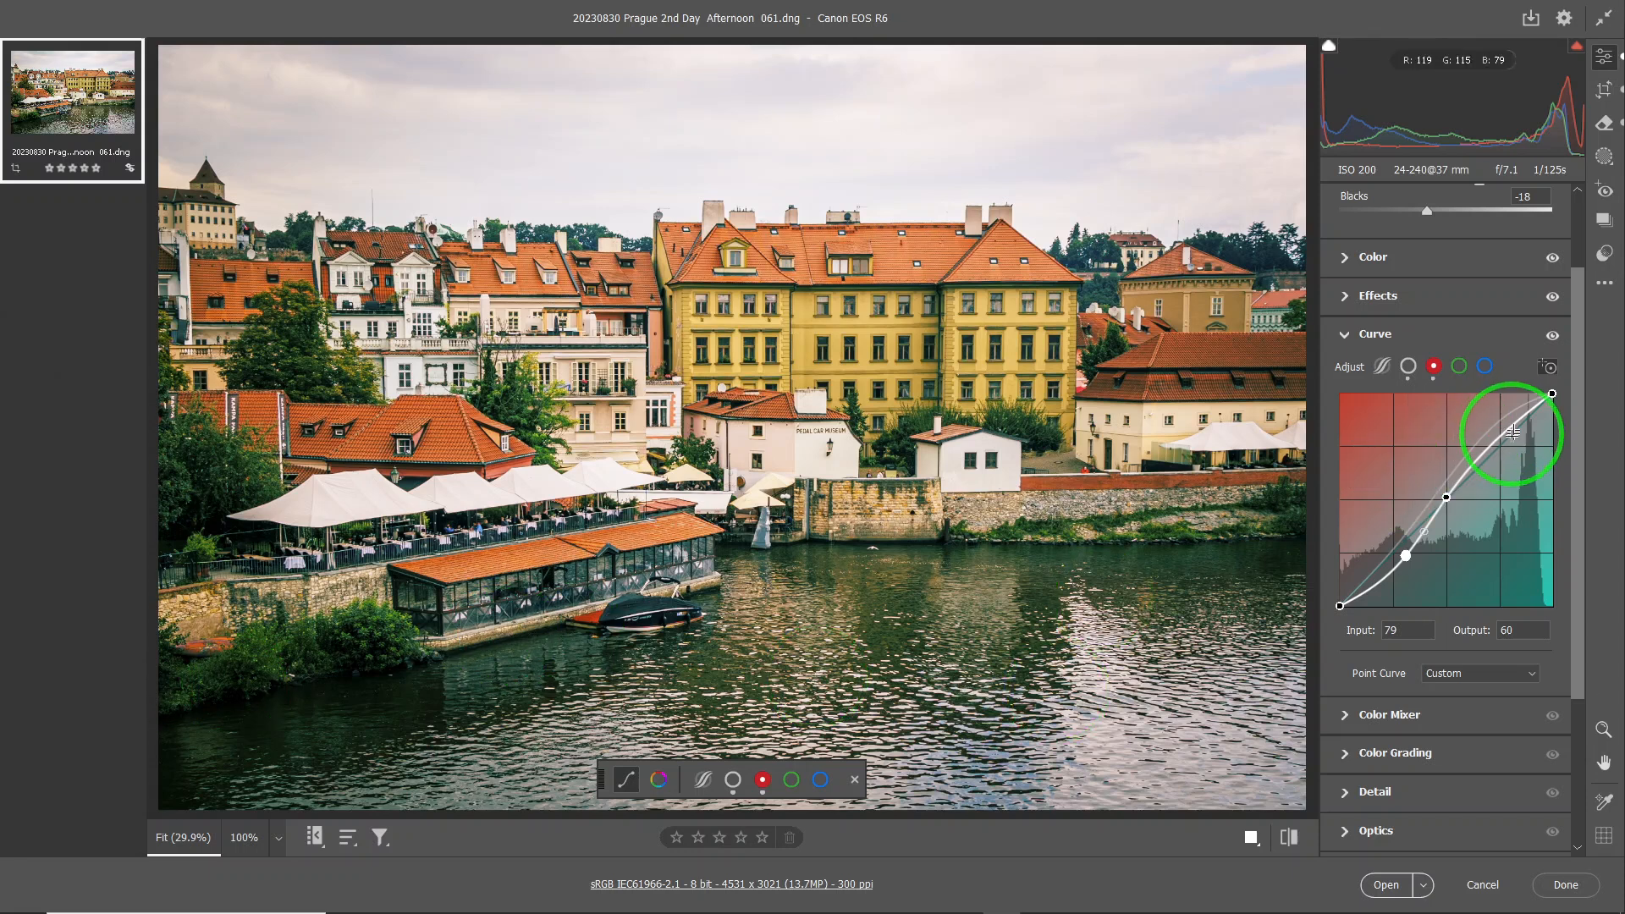
left_click_drag(1485, 451, 1481, 449)
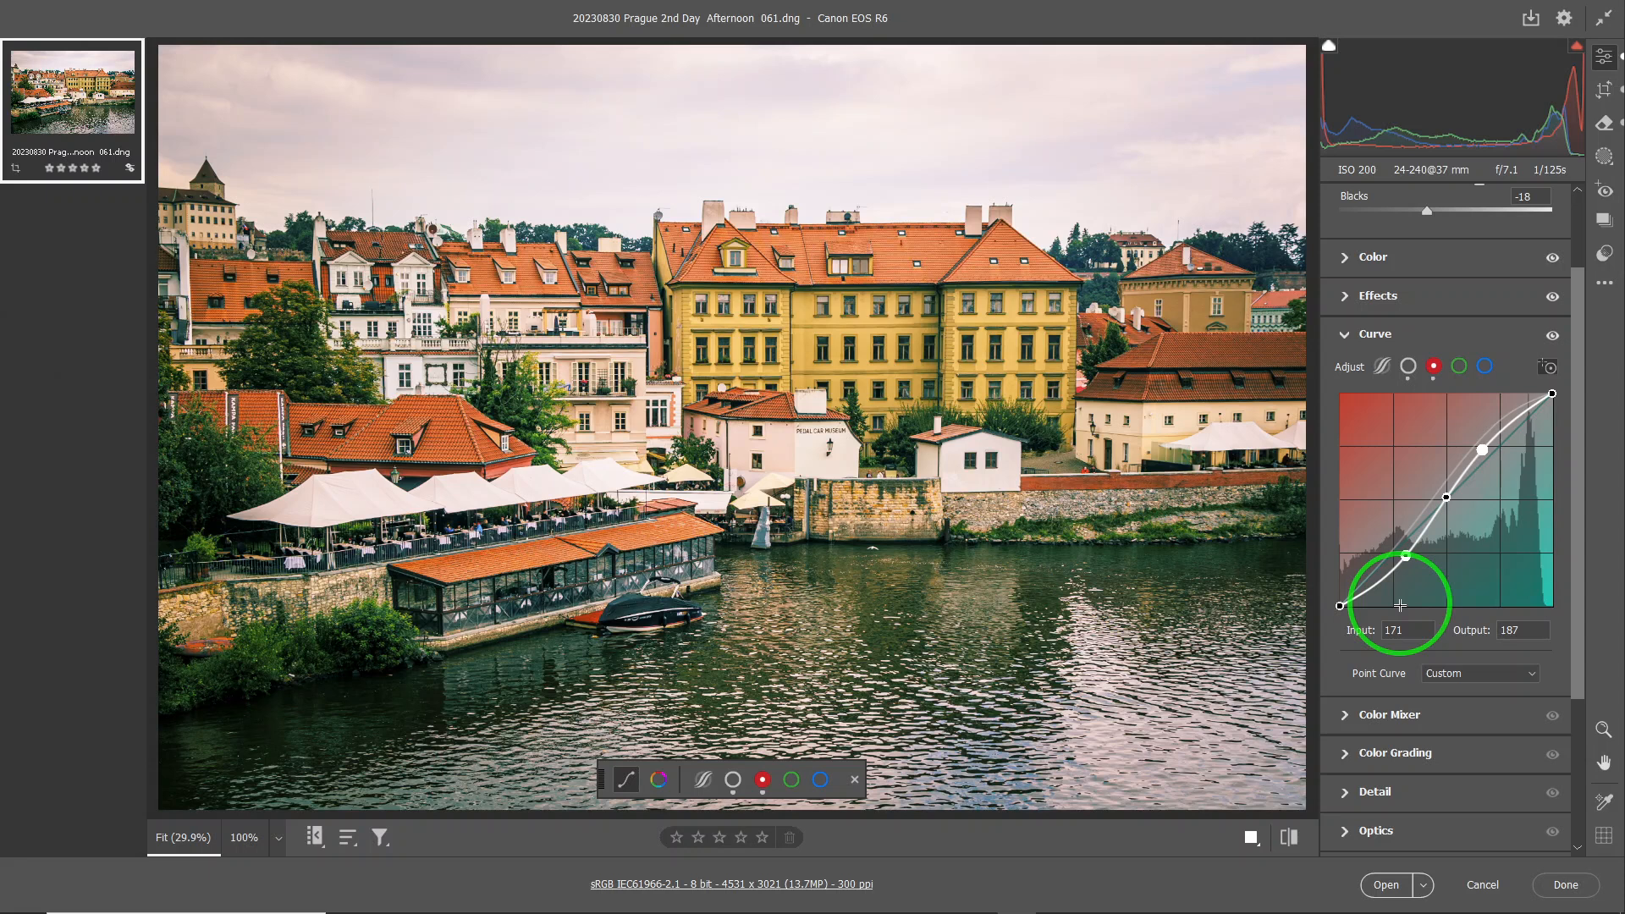
Step: In the green channel curve, pull a midtone point down to input 150, output 103, and reset that channel
left_click(1459, 367)
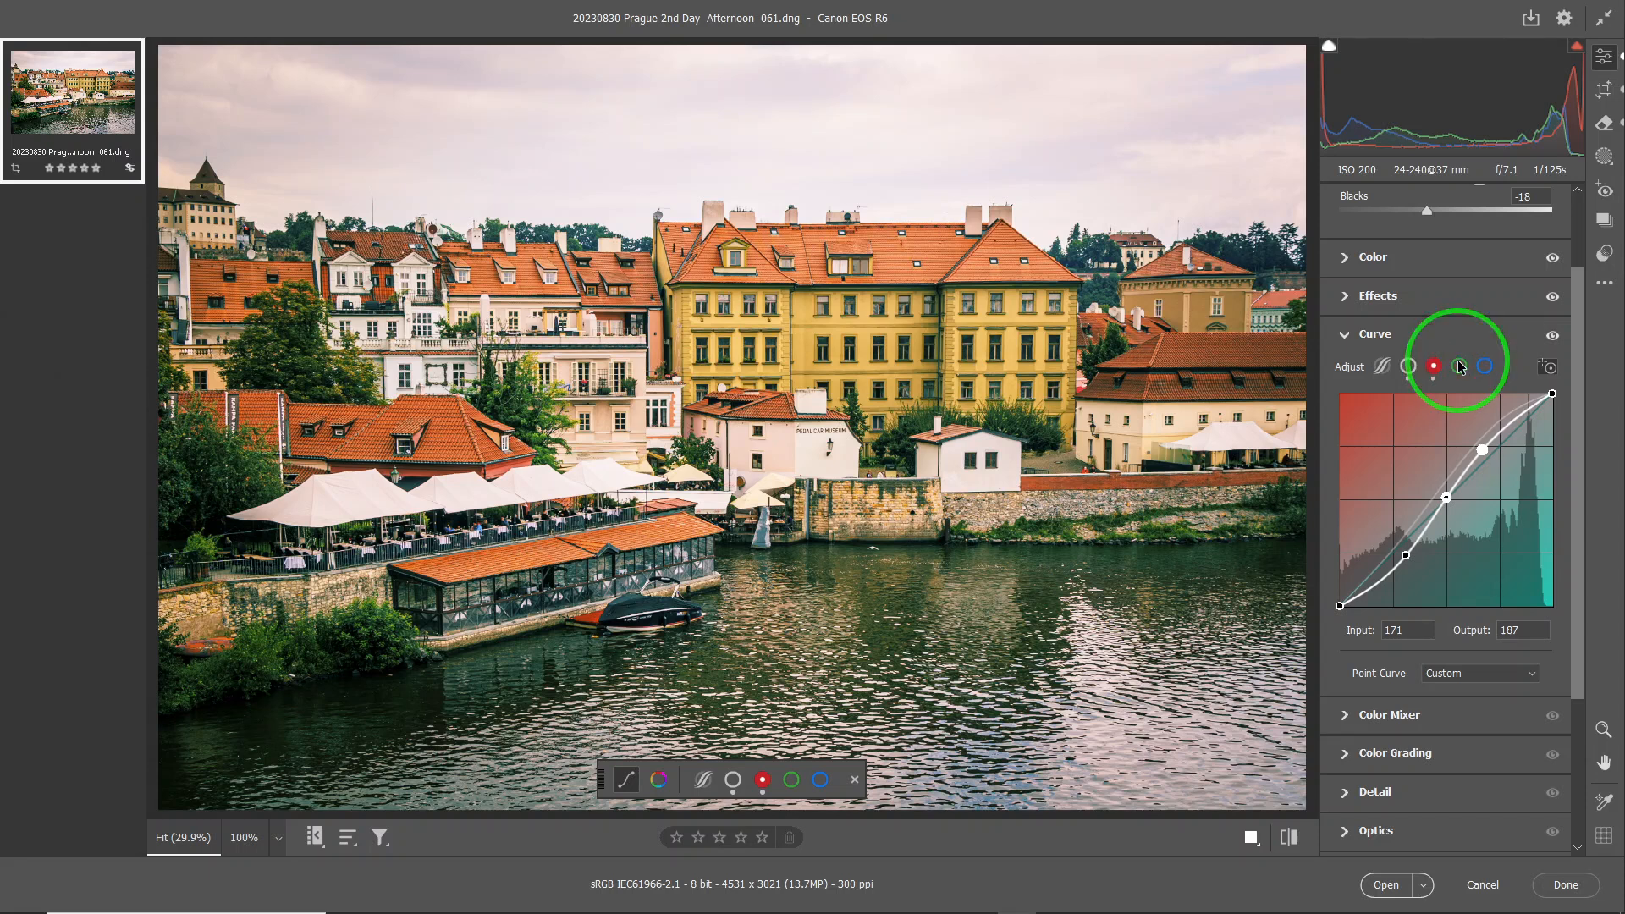
left_click(1458, 367)
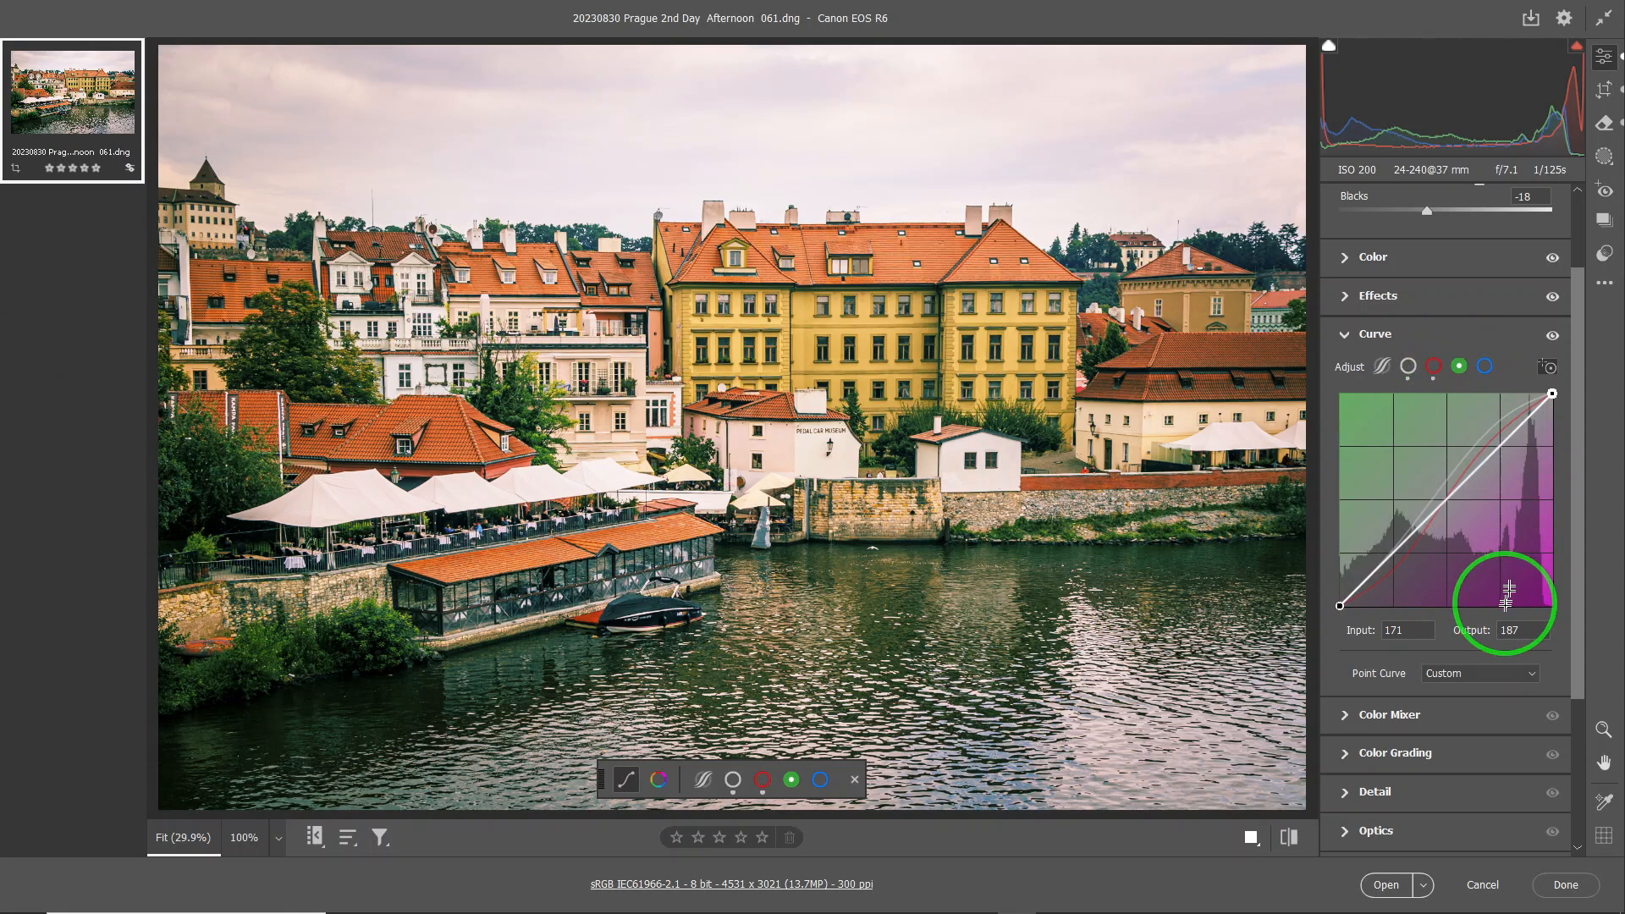
mouse_move(1444, 500)
left_mouse_down()
mouse_move(1413, 478)
mouse_move(1466, 520)
left_mouse_up()
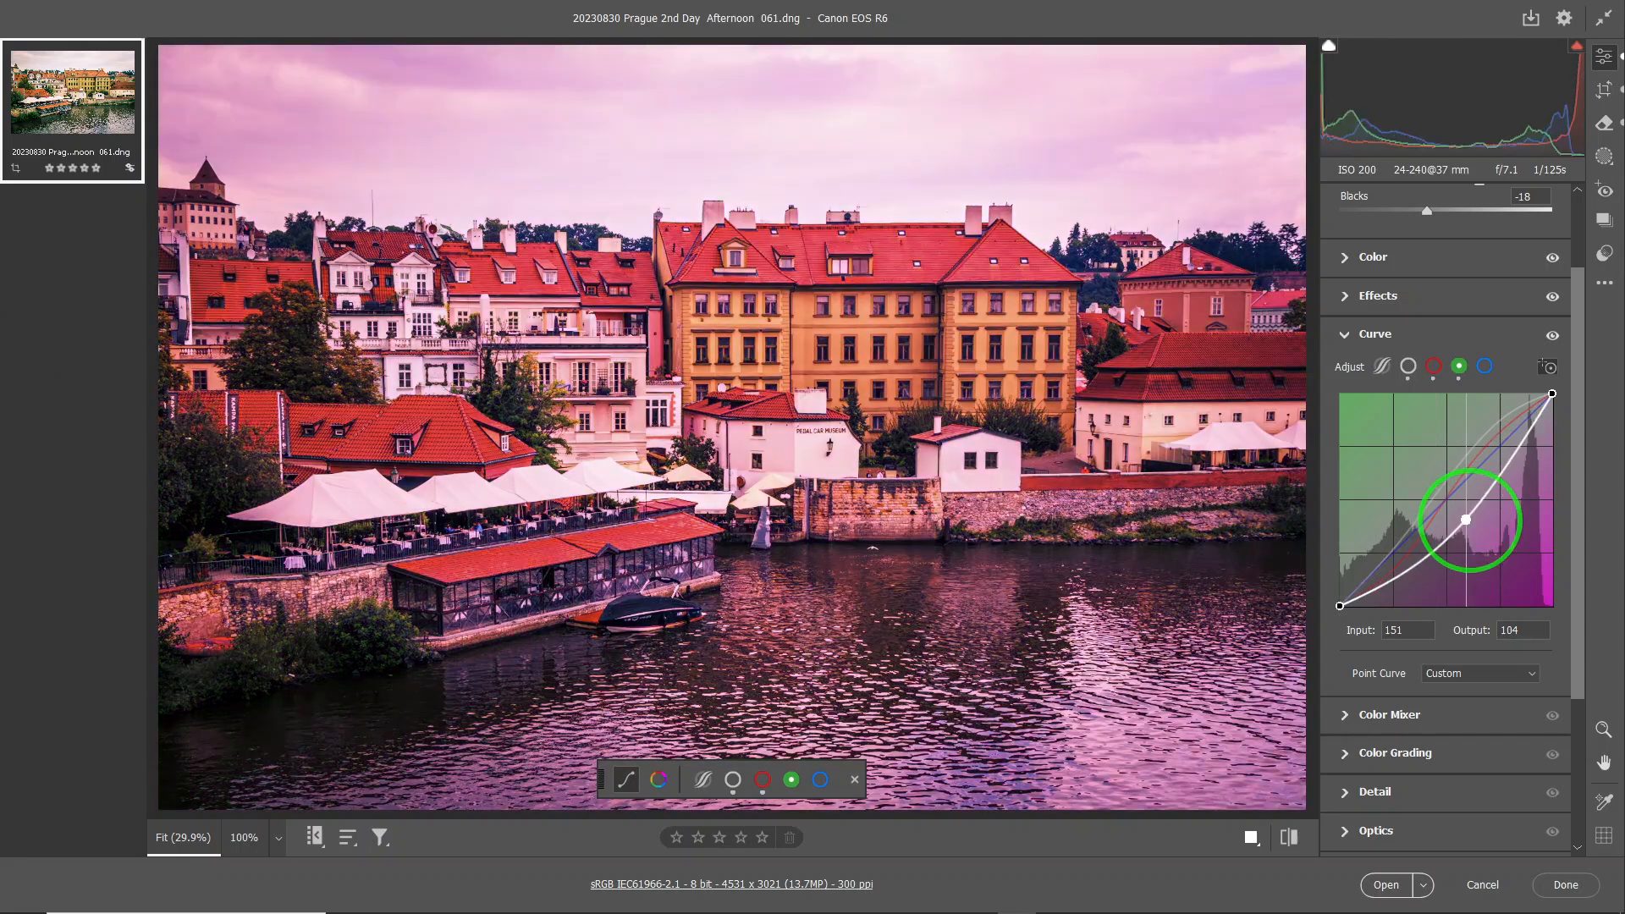
mouse_move(1465, 519)
left_mouse_down()
mouse_move(1462, 487)
mouse_move(1463, 518)
left_mouse_up()
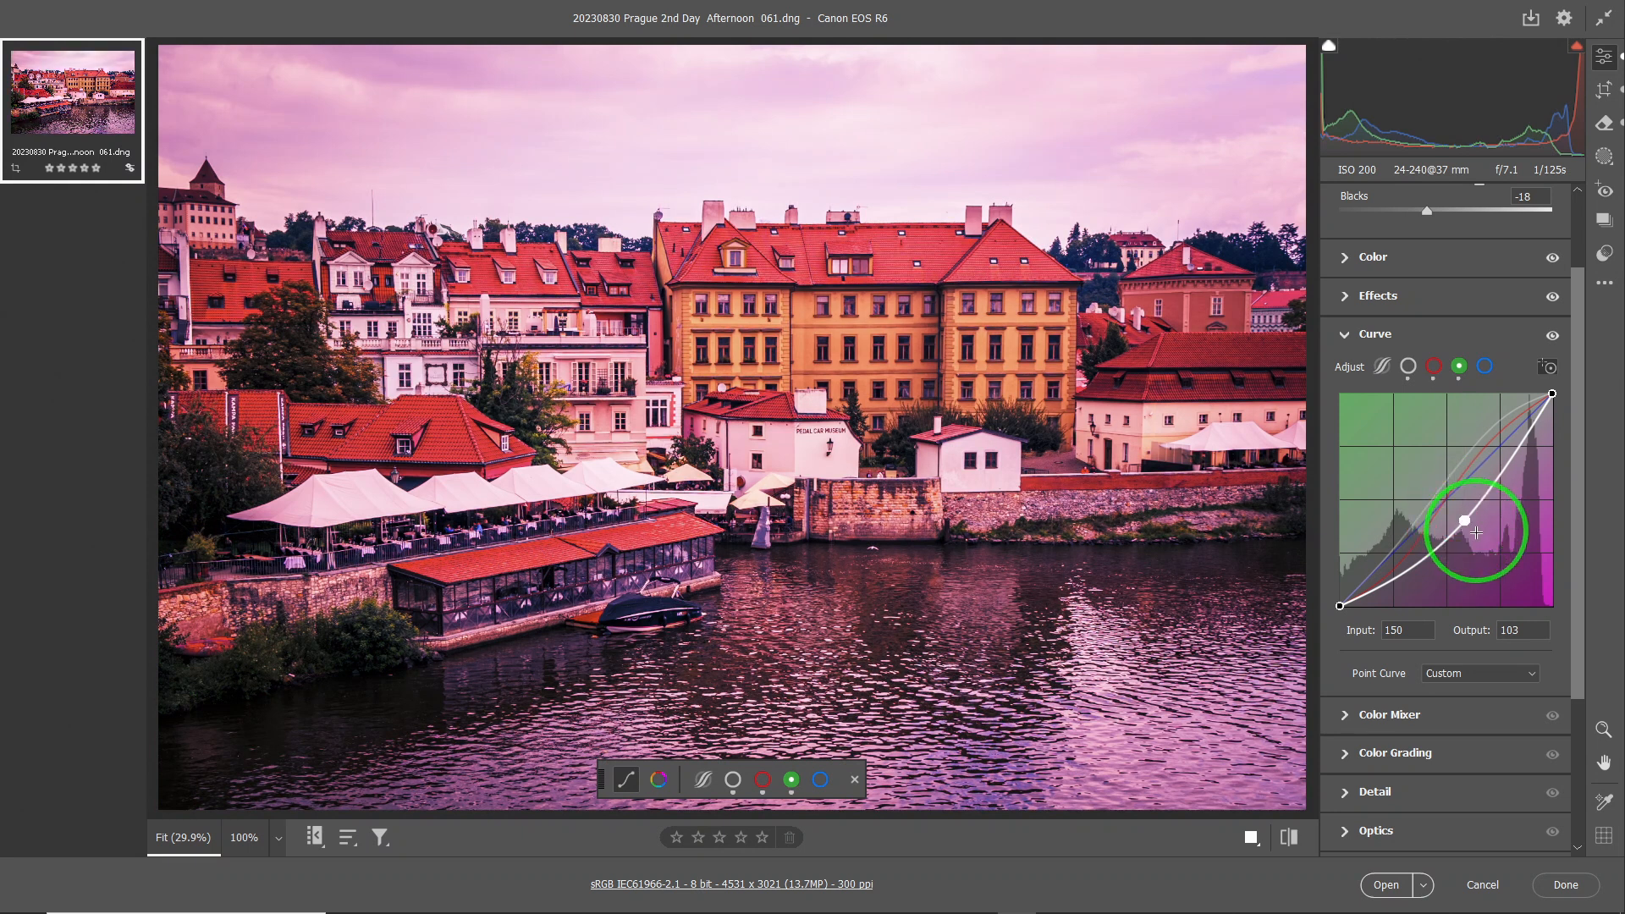
right_click(1475, 532)
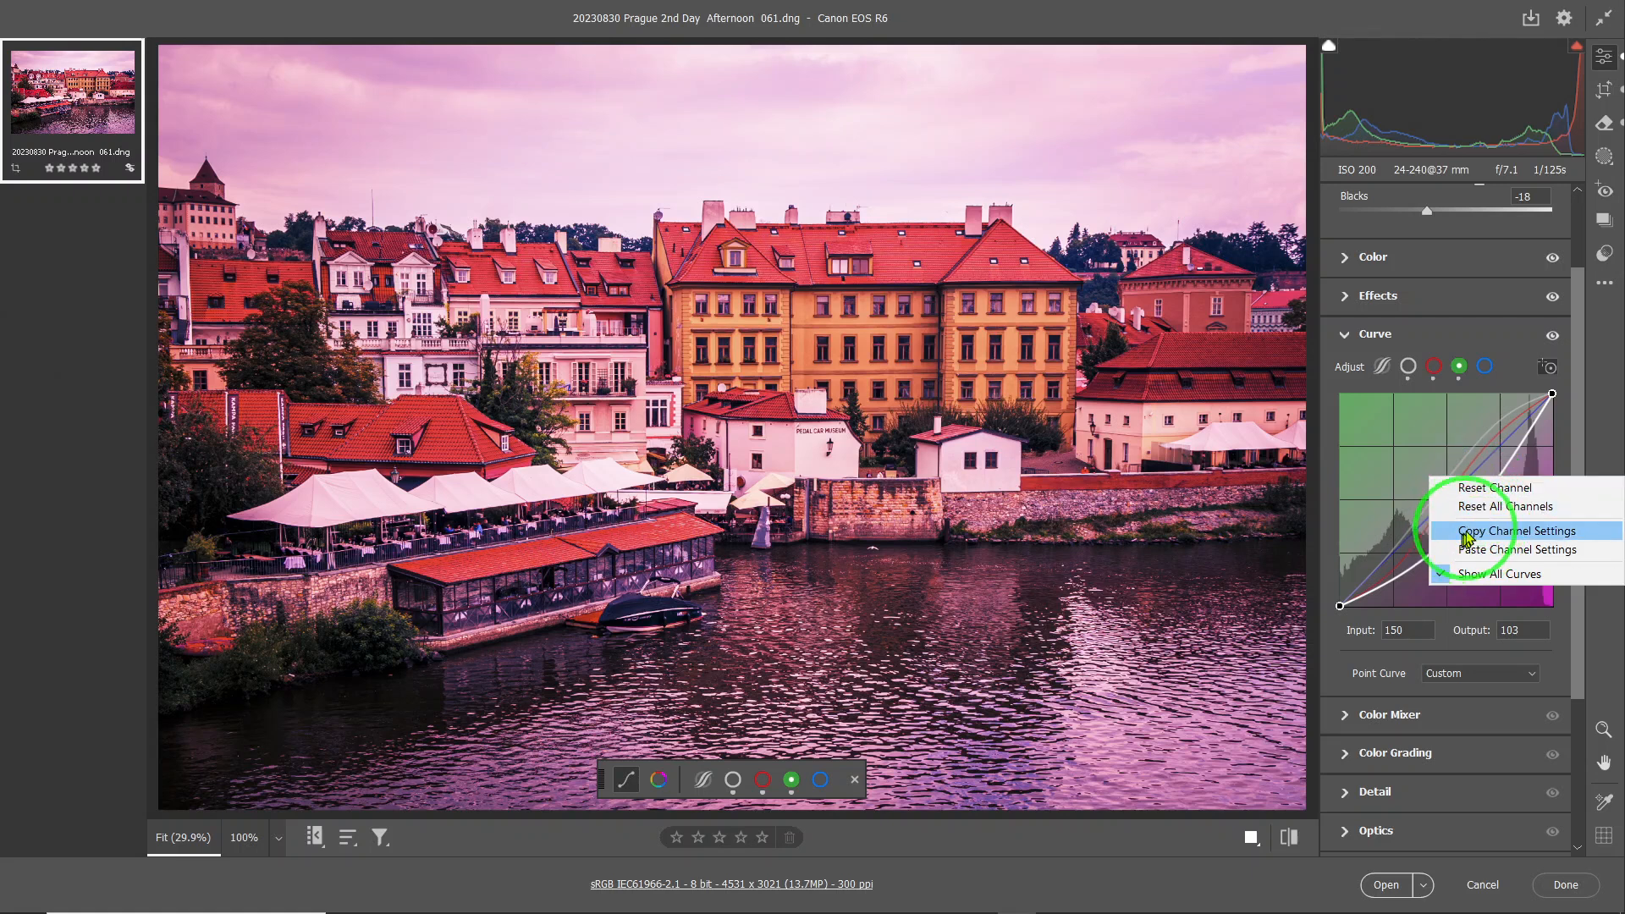
left_click(1479, 491)
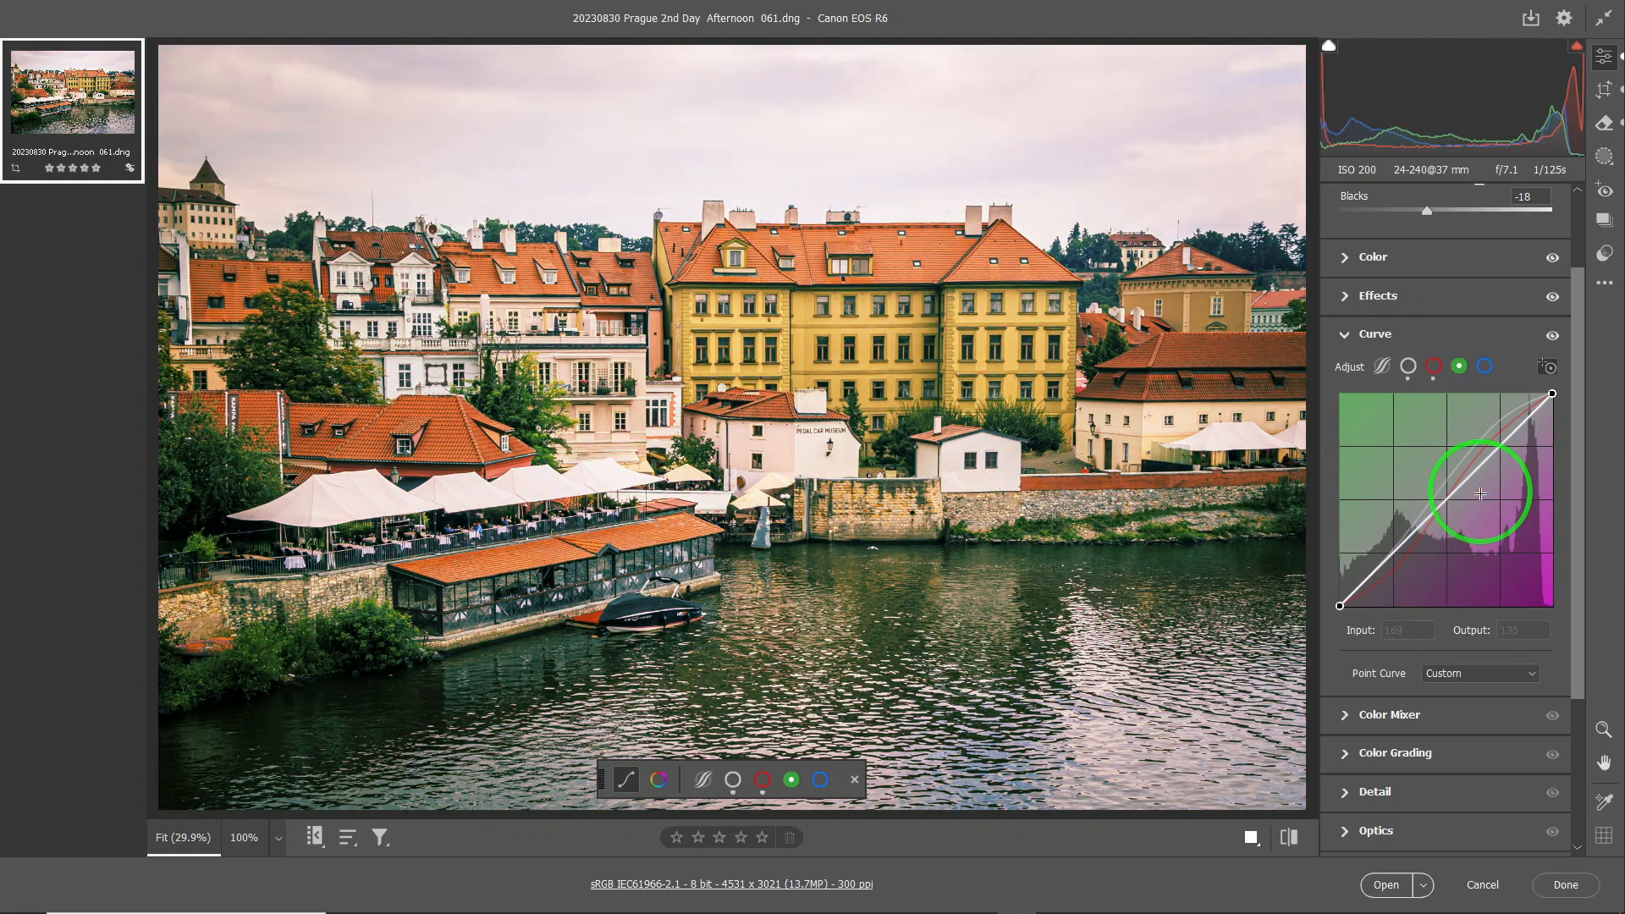
Step: Shape the blue channel curve with a midtone point at 132/127, a shadow point at 51/70 and a highlight point at 193/179
left_click(1491, 367)
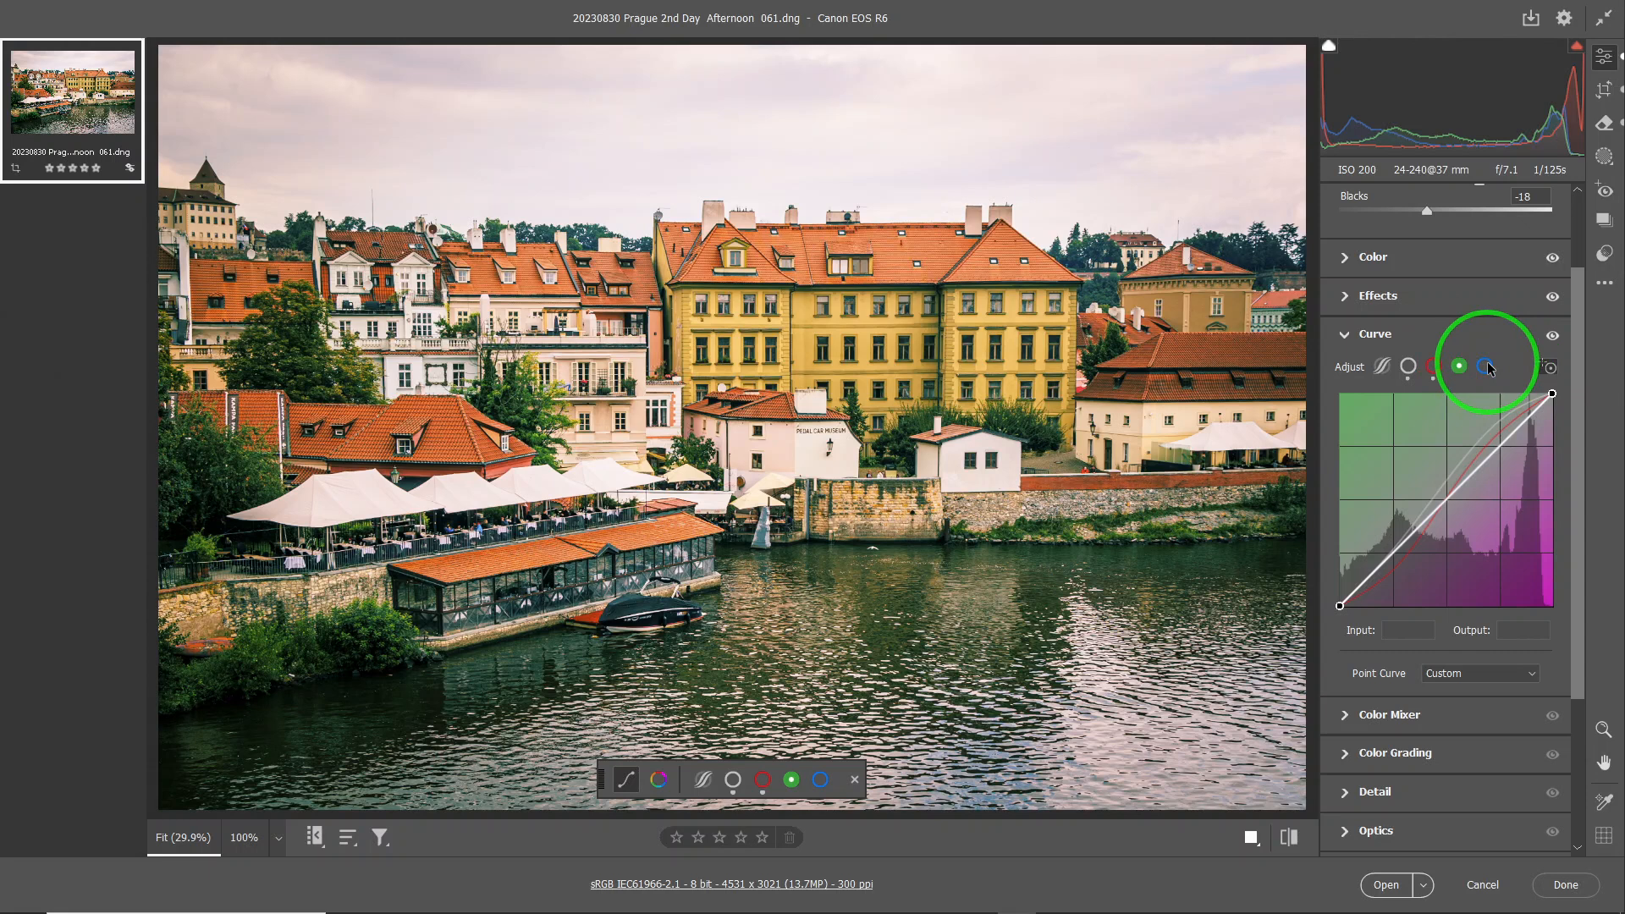
left_click(1486, 366)
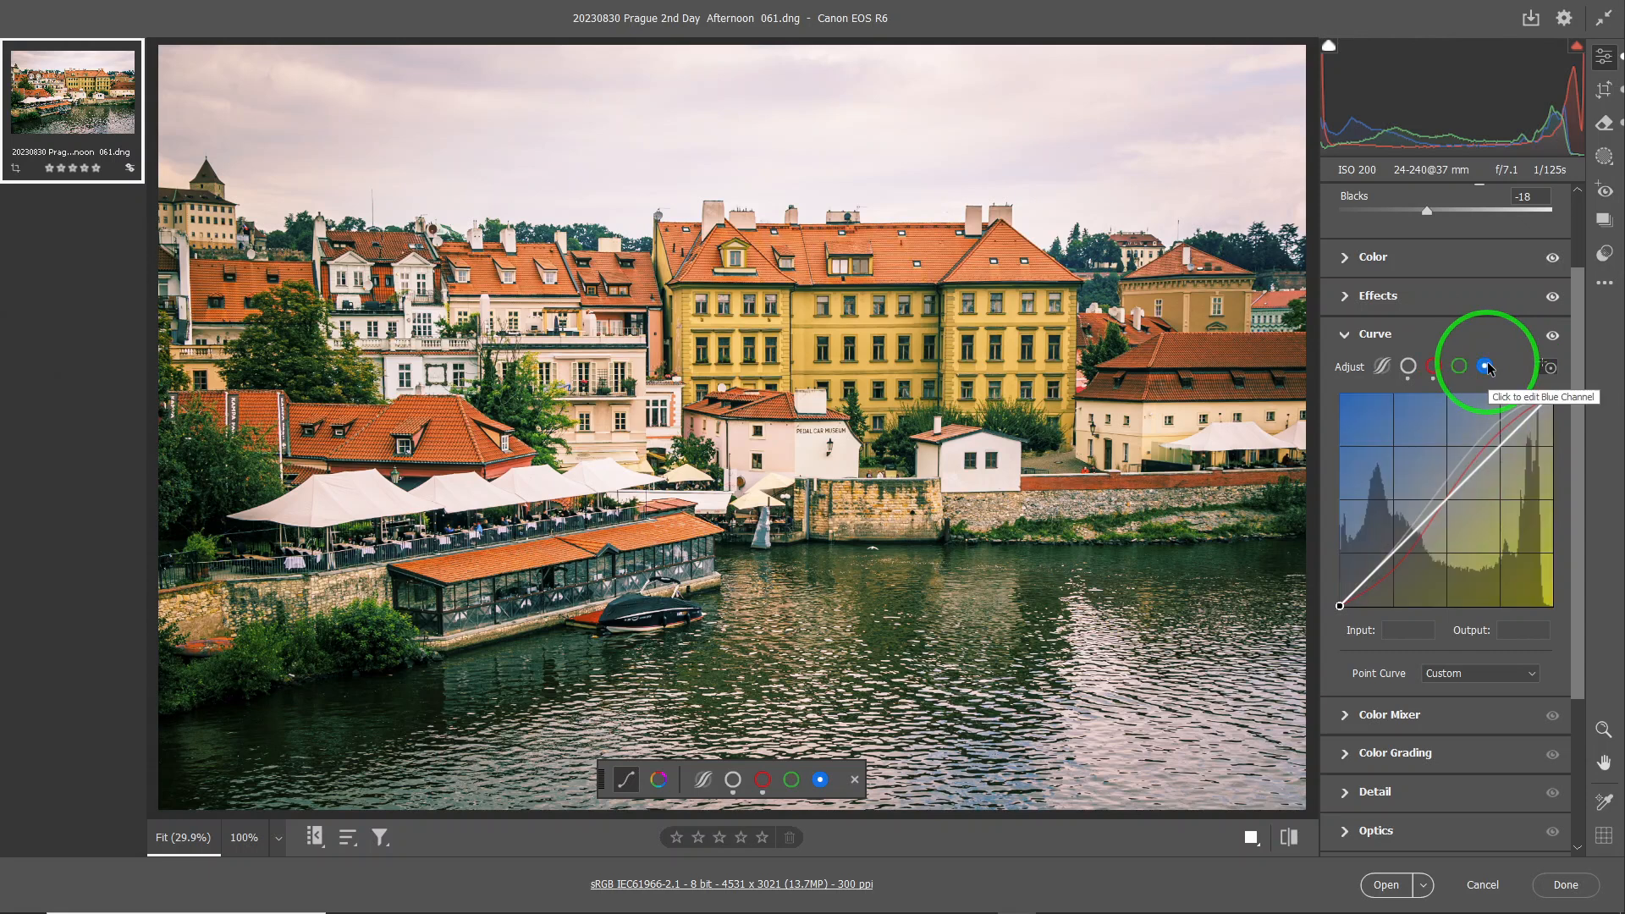
left_click(1447, 499)
left_click_drag(1397, 454, 1449, 500)
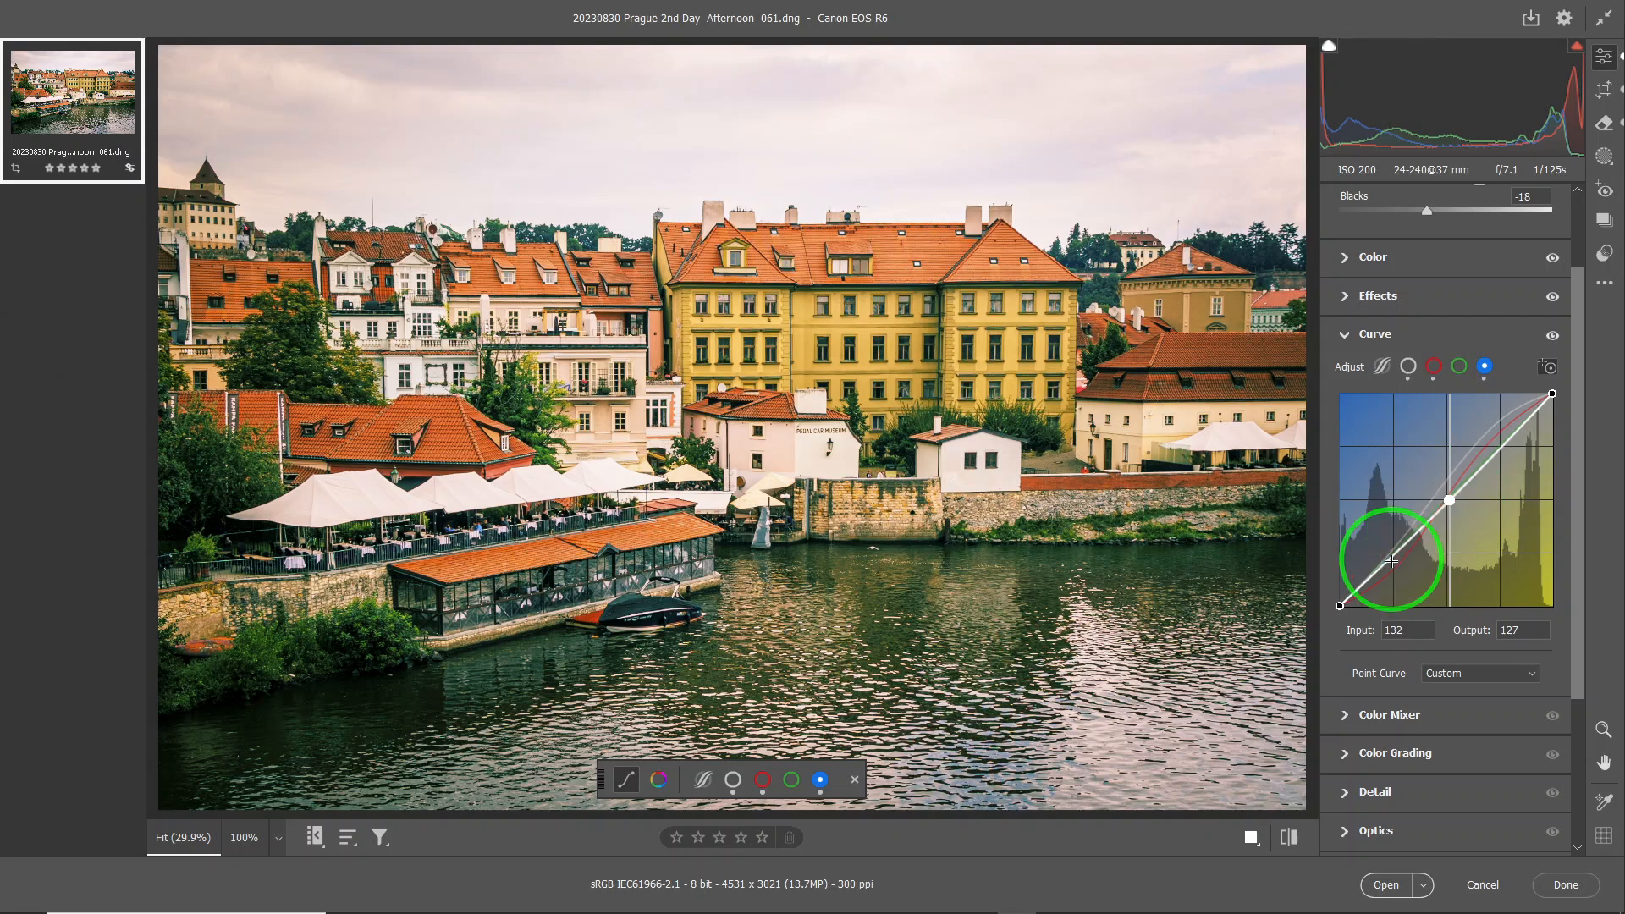
left_click_drag(1391, 561, 1382, 548)
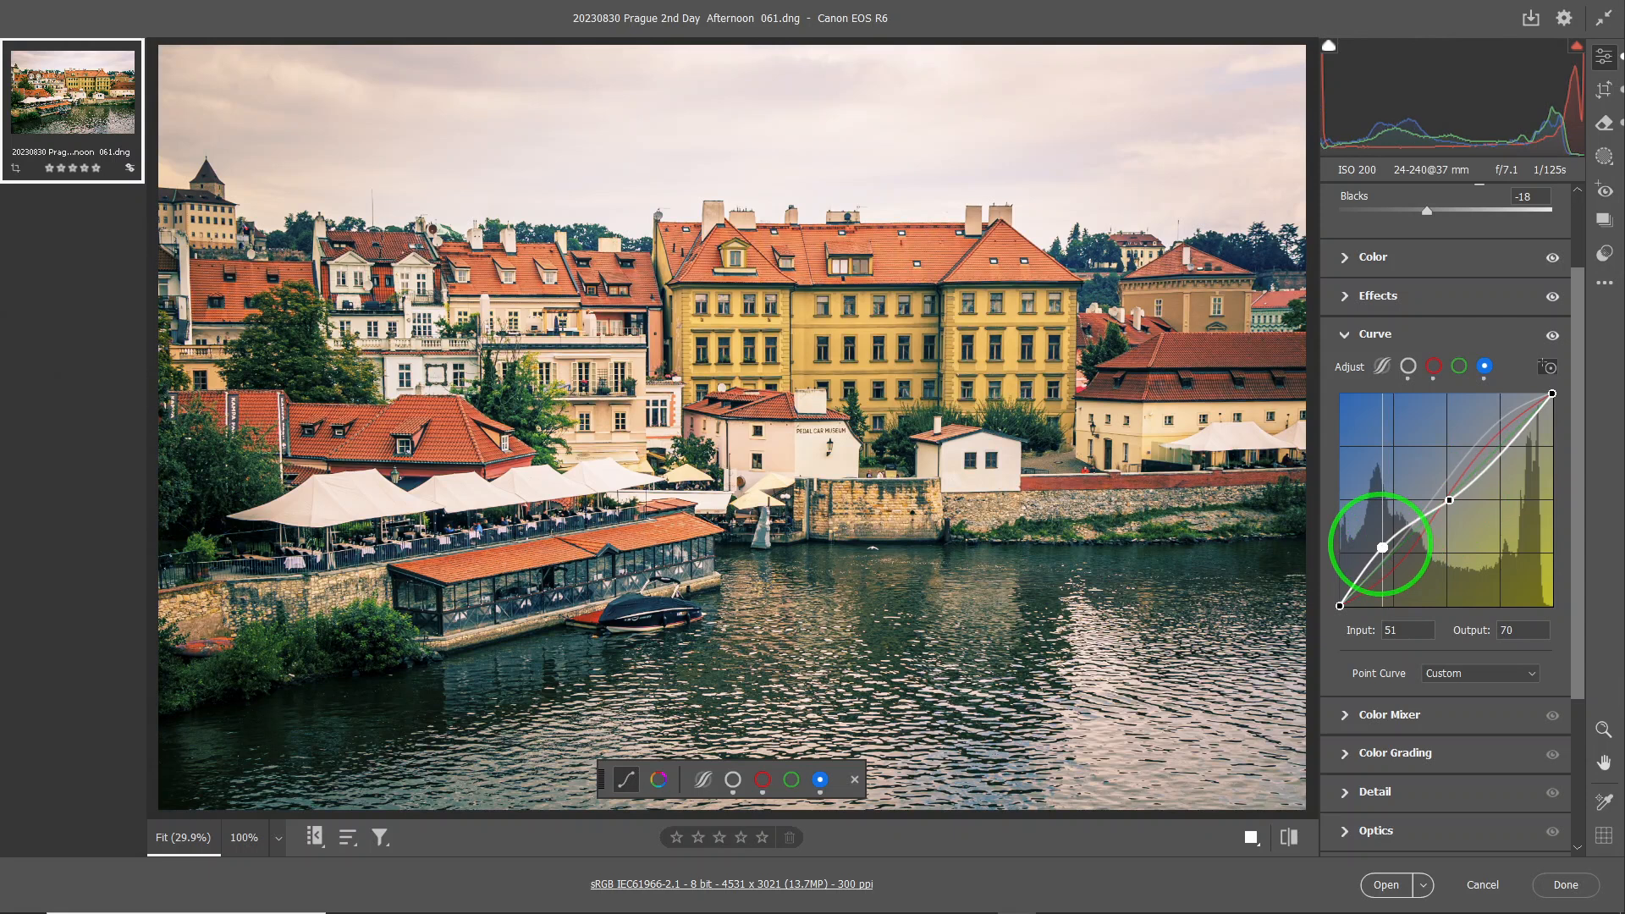
left_click_drag(1498, 451, 1500, 456)
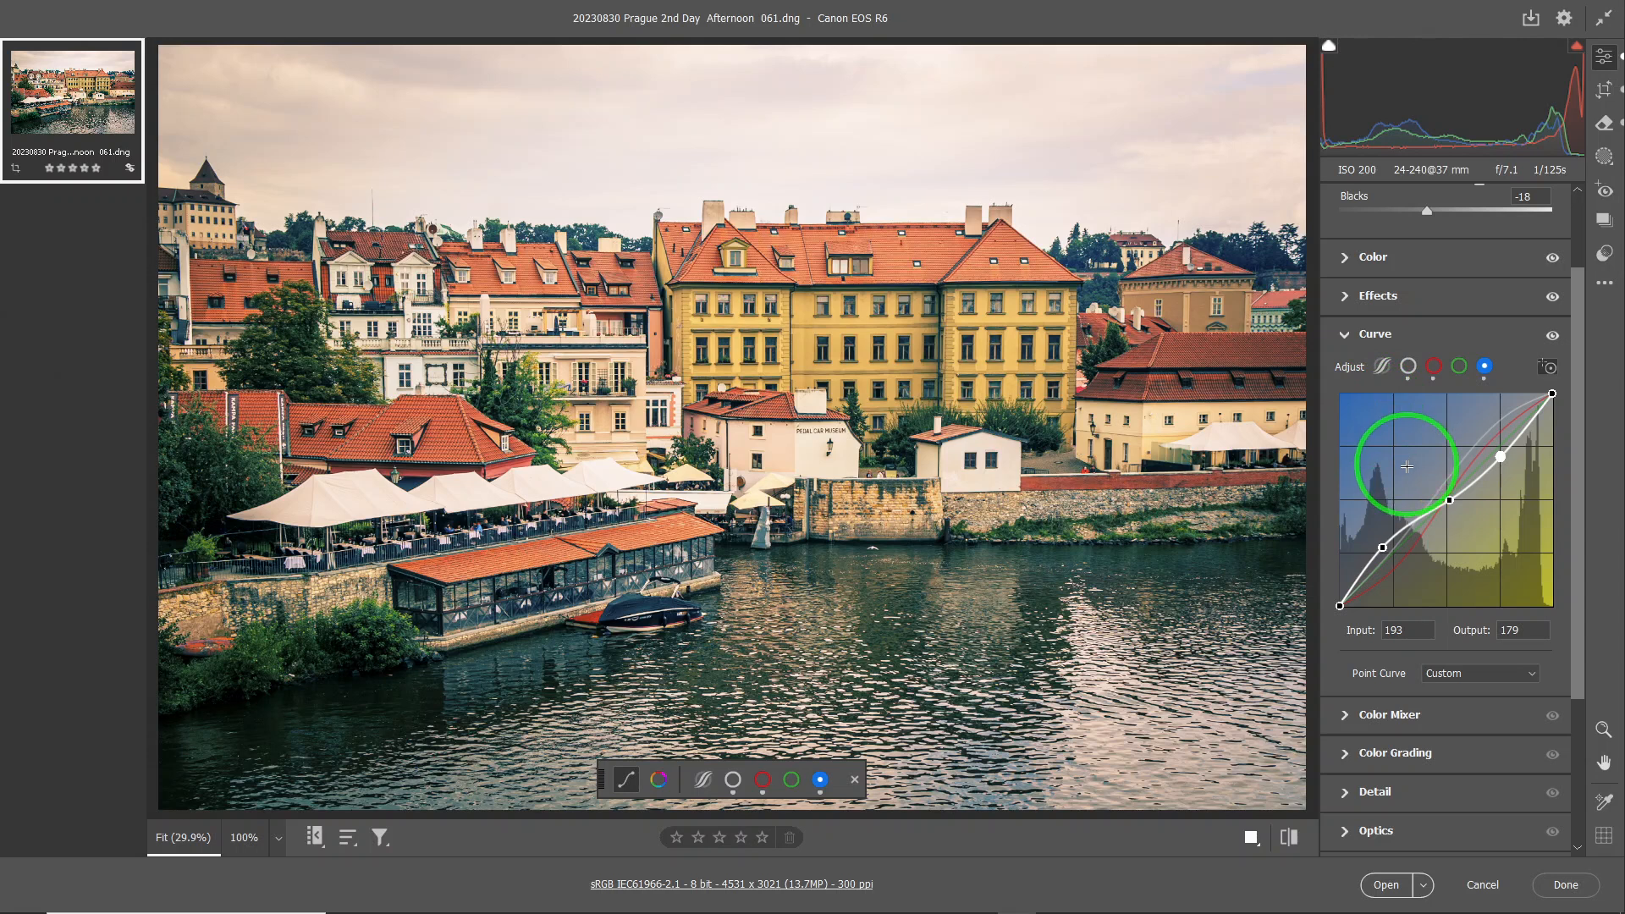
Step: Reset all channels of the curve to straight lines
key("alt")
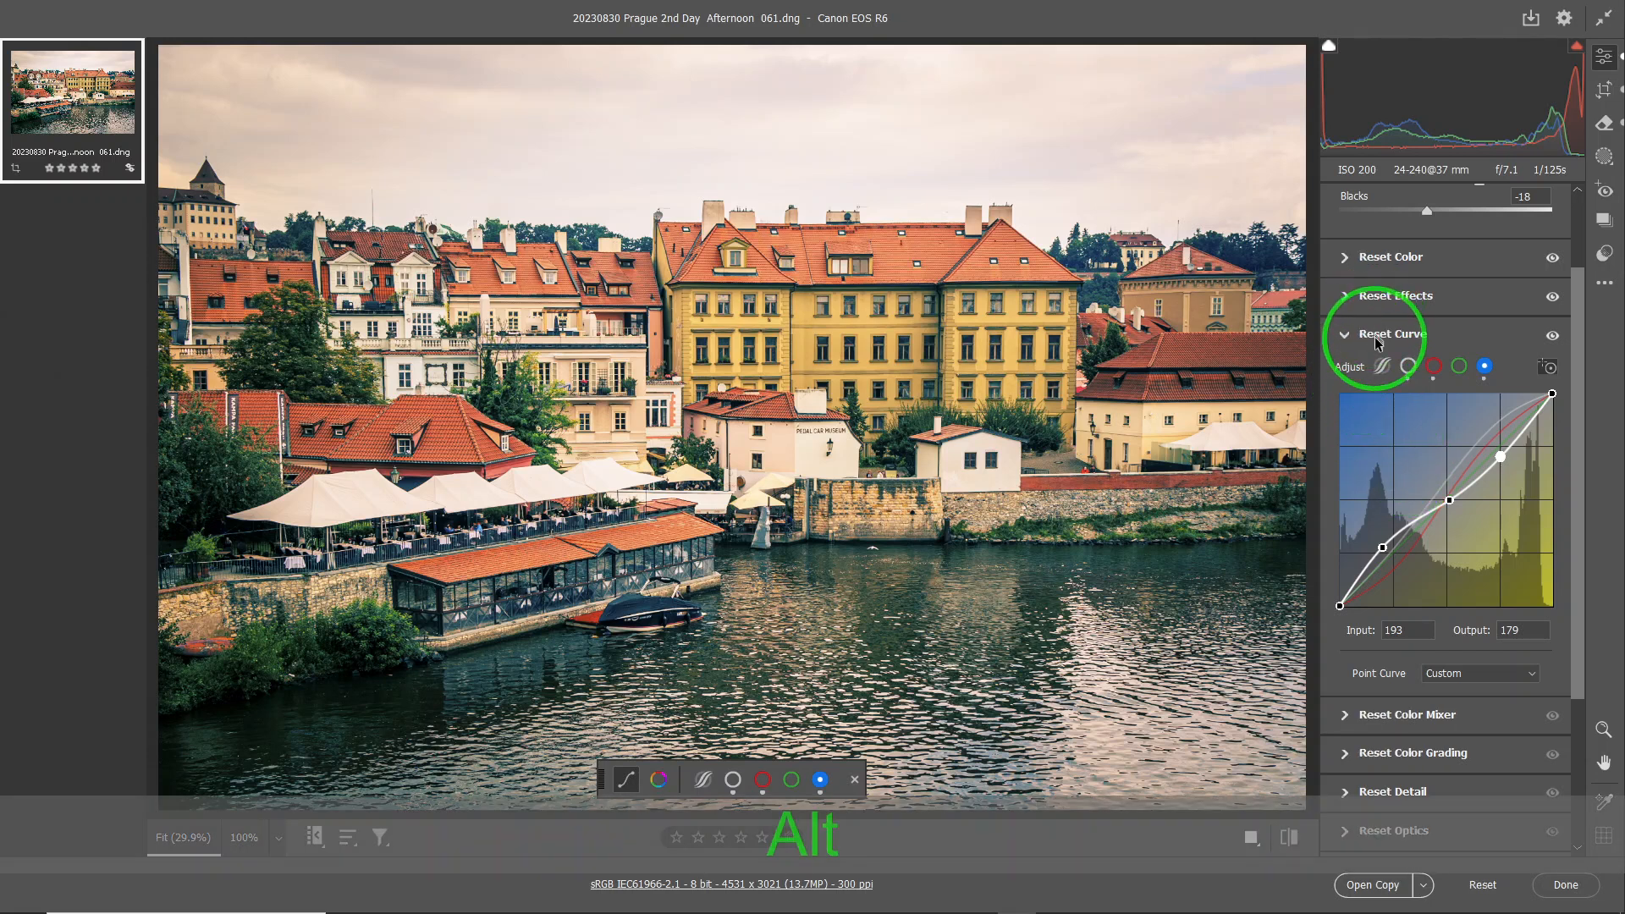
mouse_move(1393, 336)
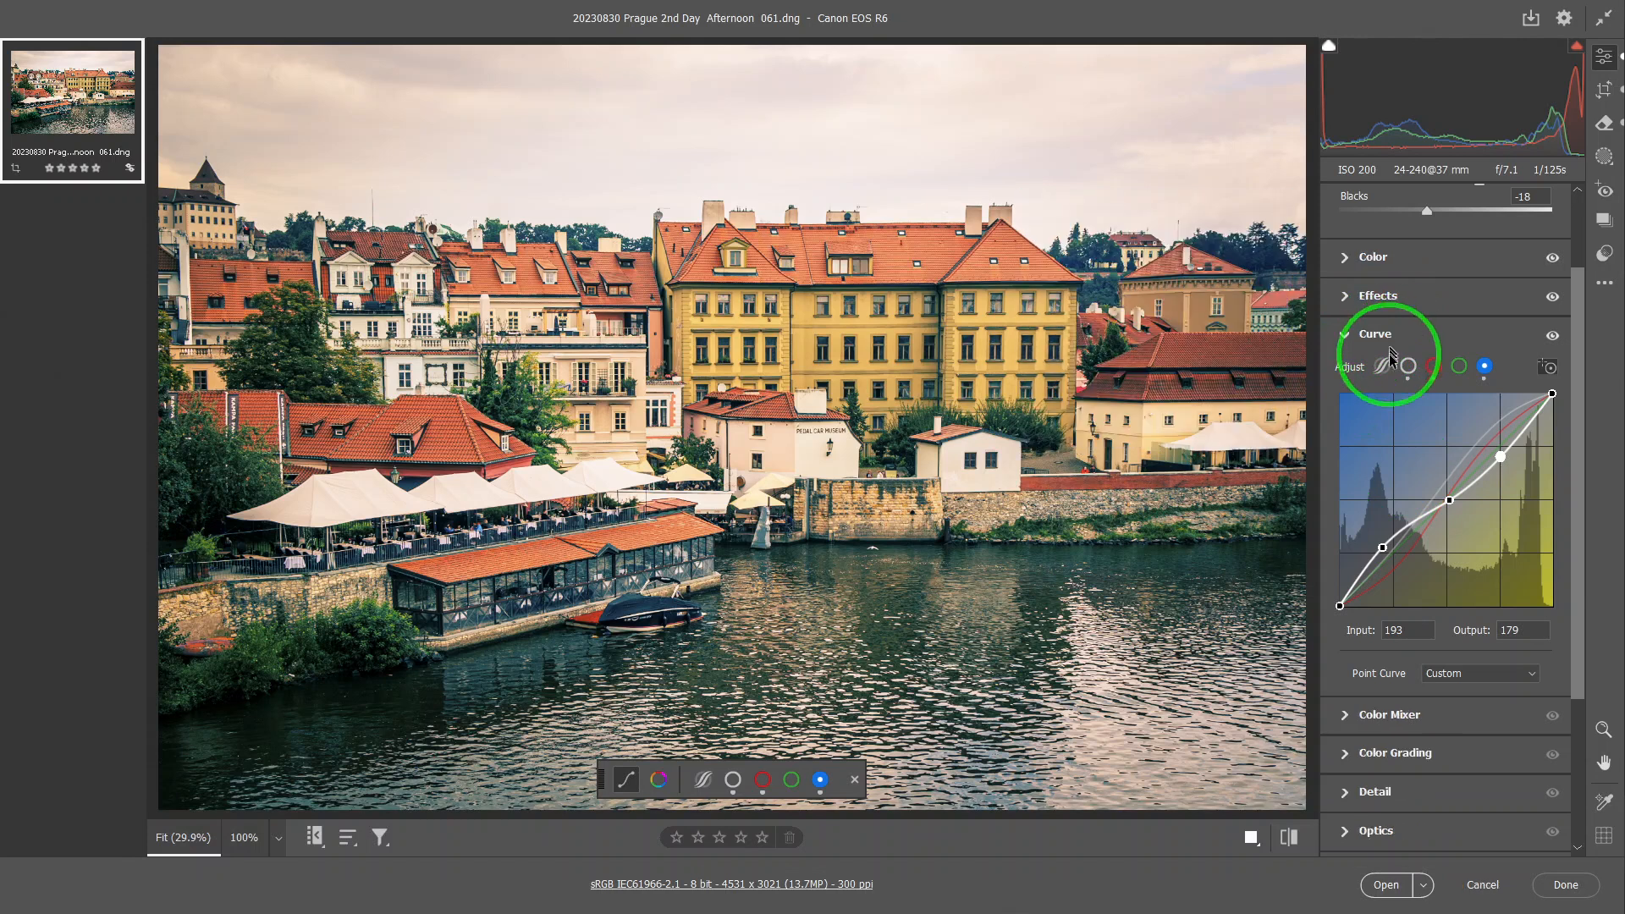
right_click(1417, 460)
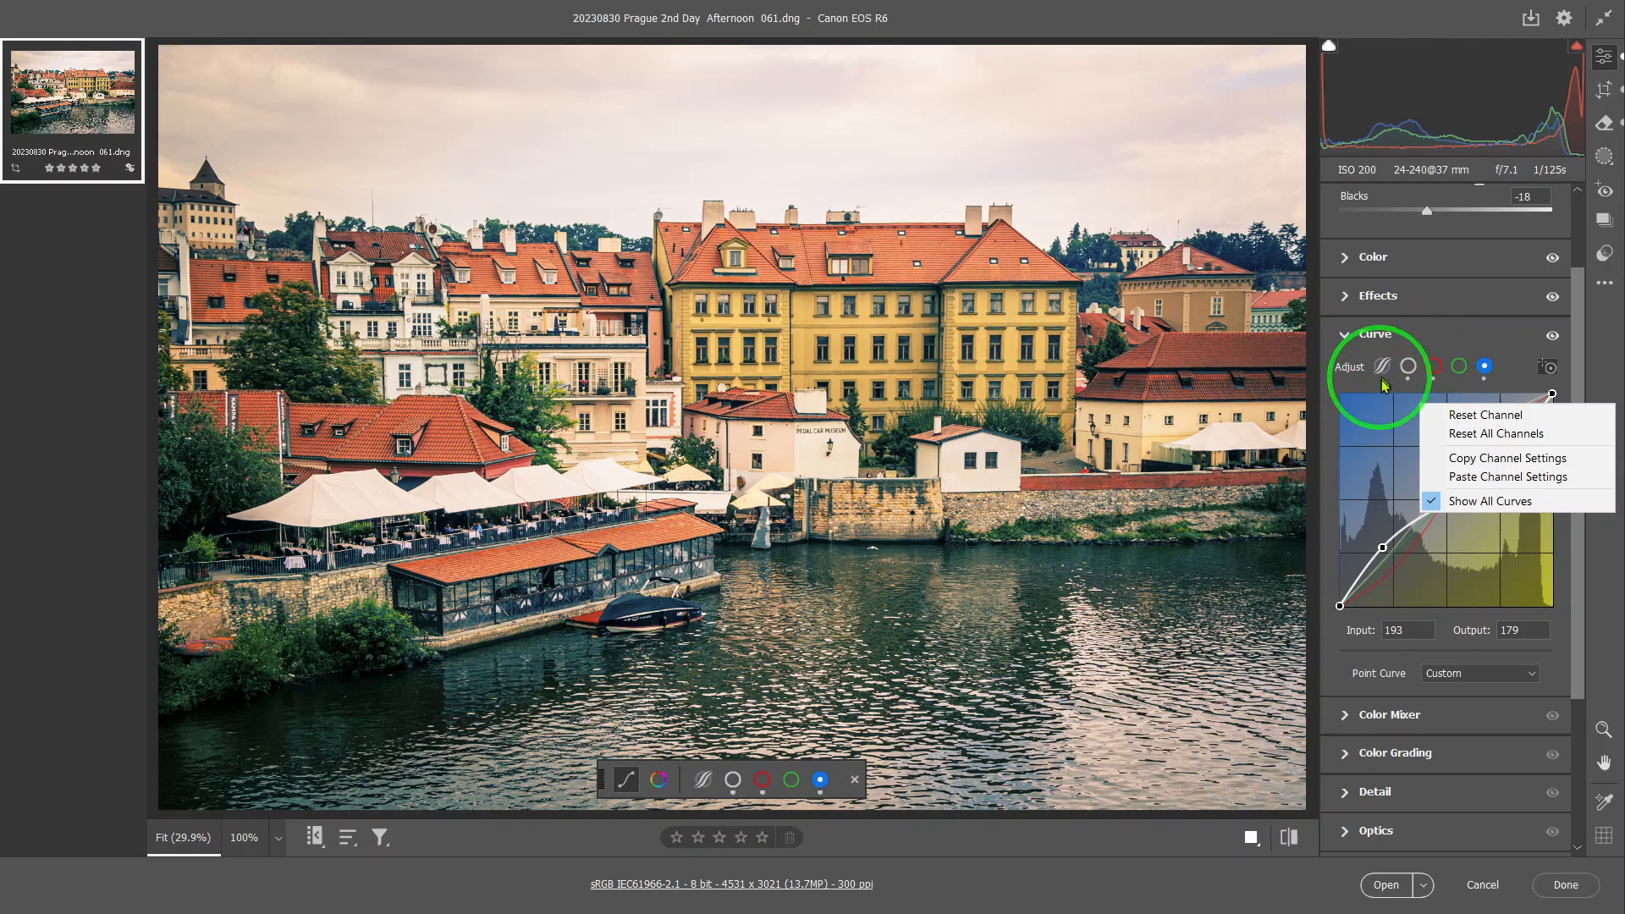
left_click(1486, 443)
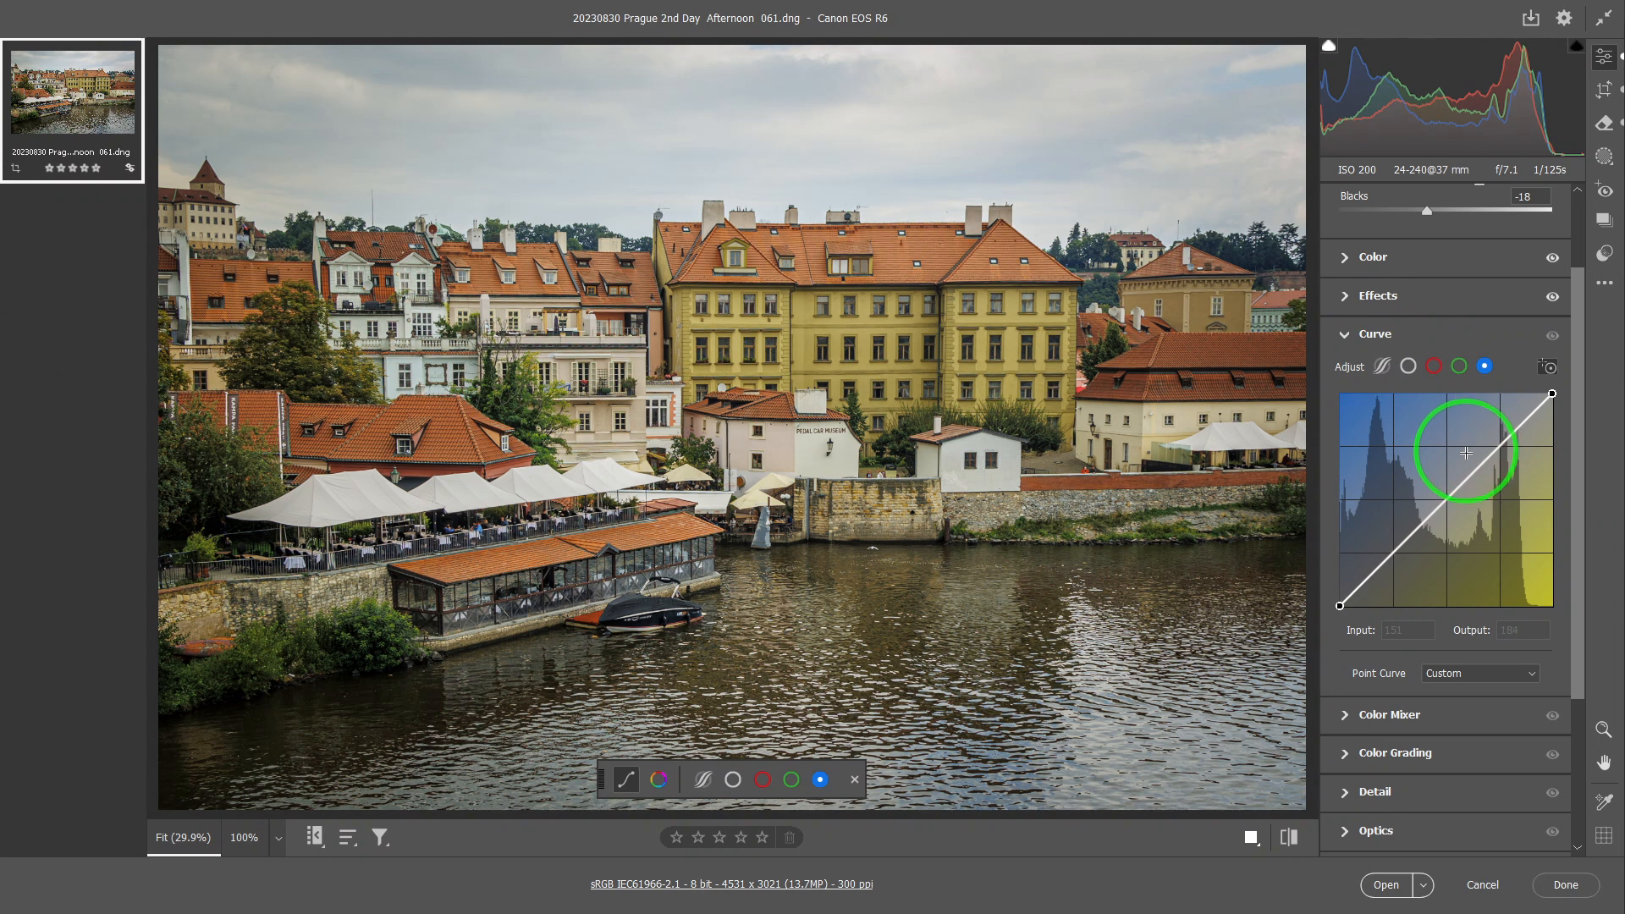